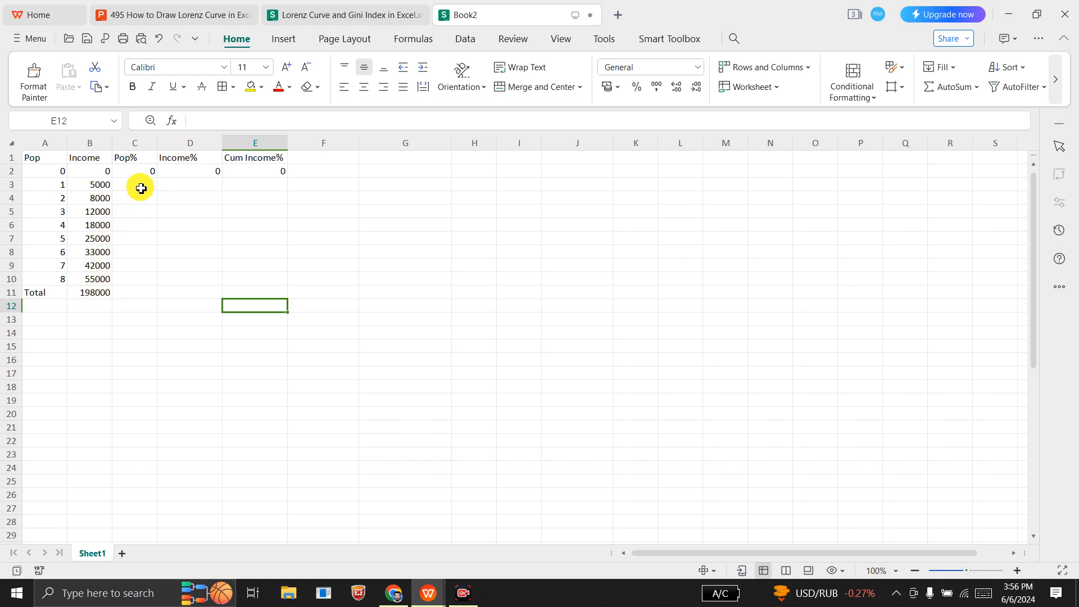
Calculate the Pop% column with =A3/$A$10*100 in C3 and fill the formula down to C10
click(140, 188)
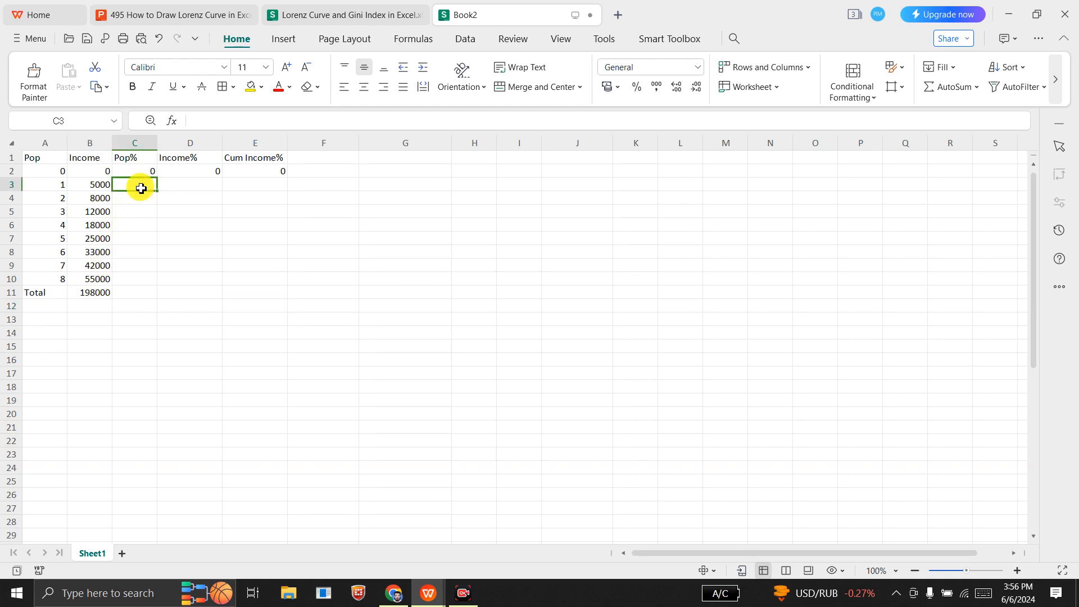
text(=)
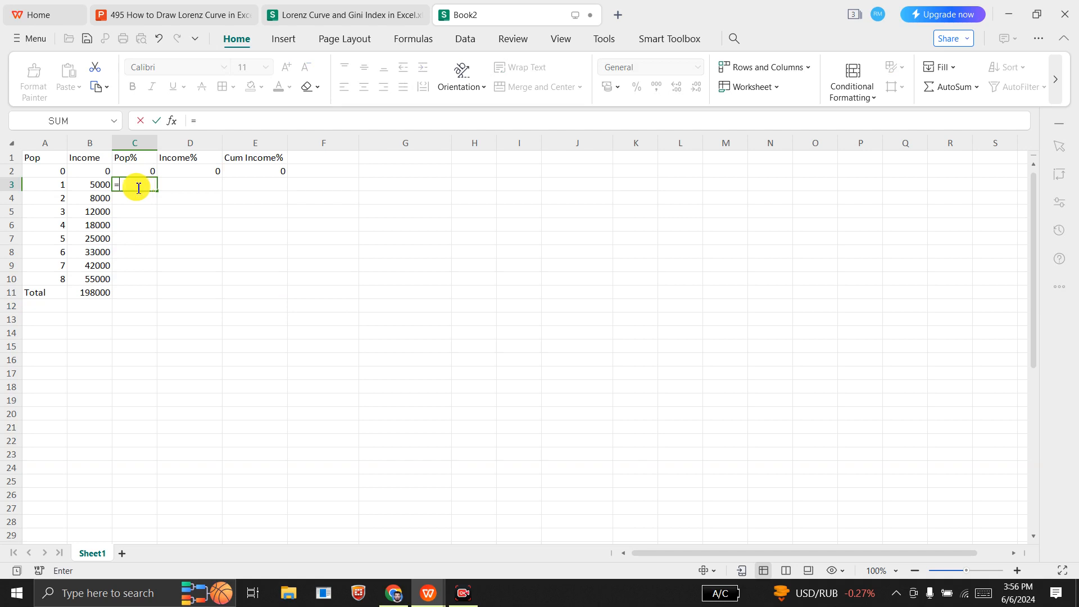
click(65, 184)
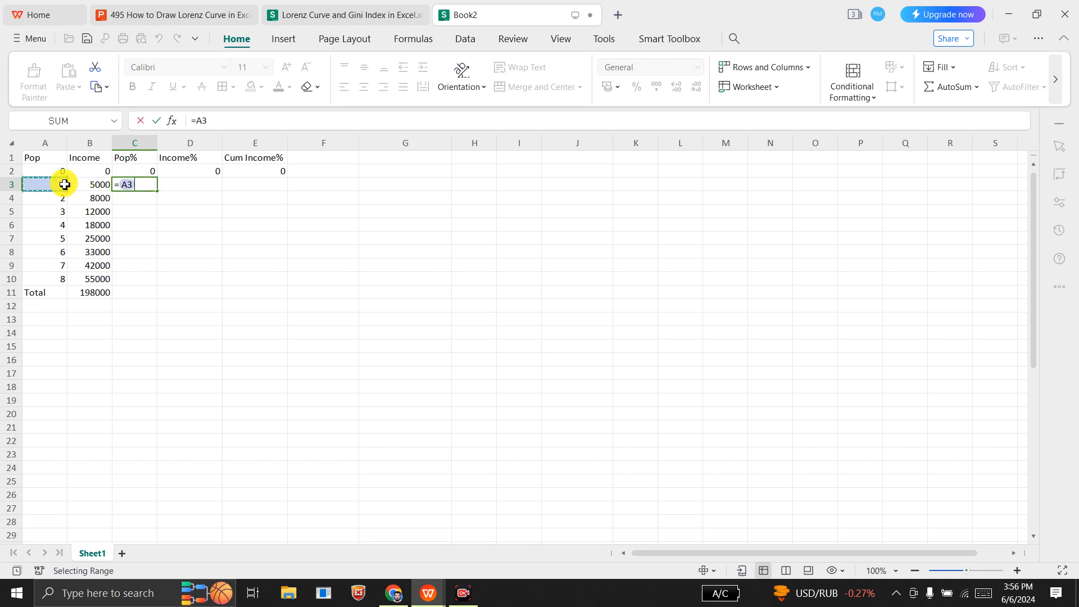
text(?)
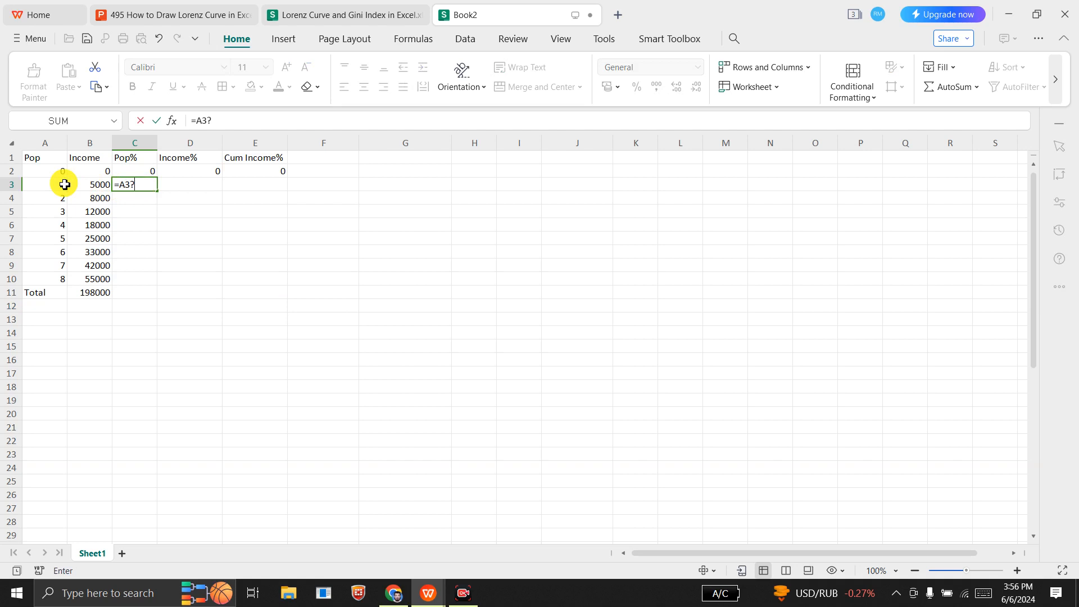
key(BackSpace)
text(/)
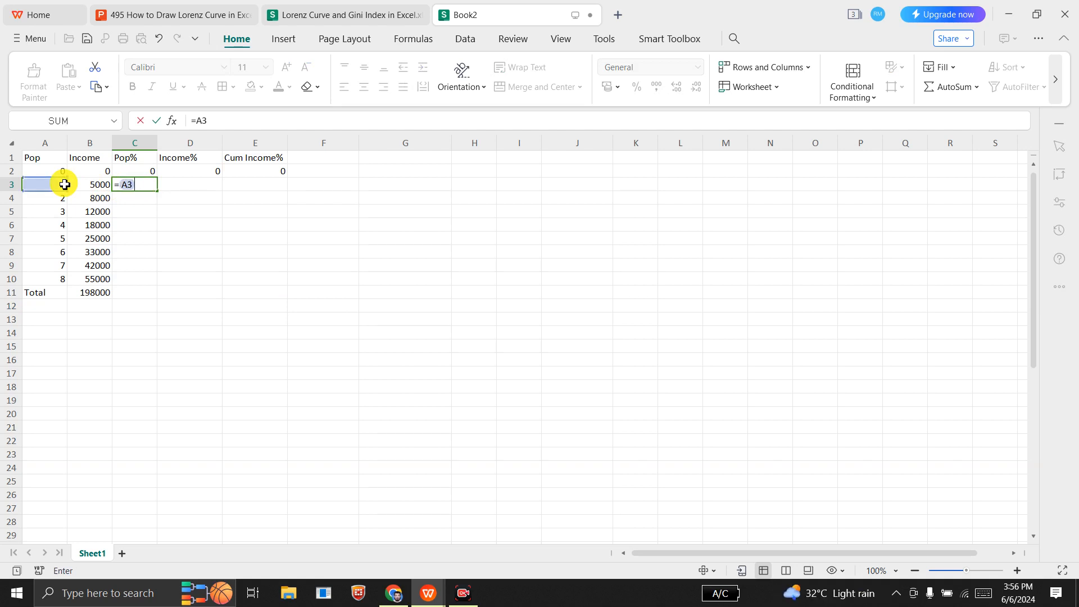
click(62, 280)
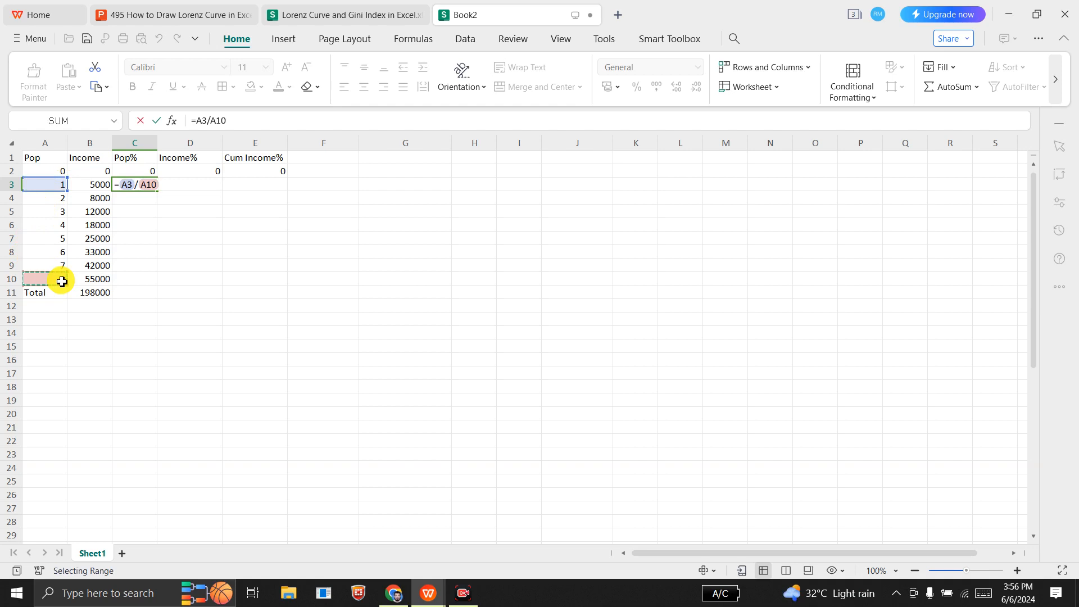
key(F4)
text(*100)
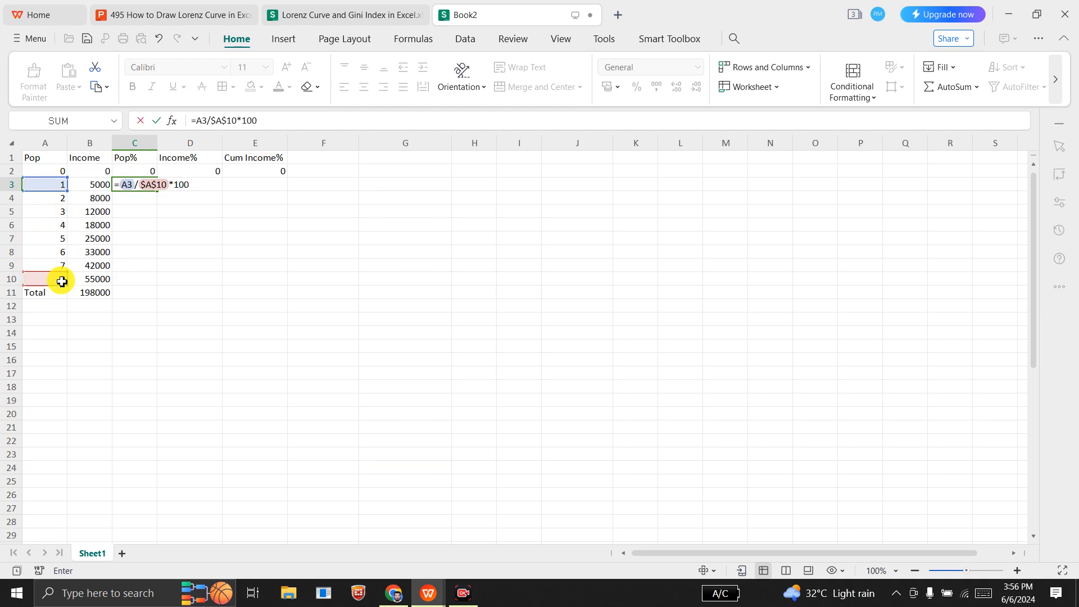
key(Return)
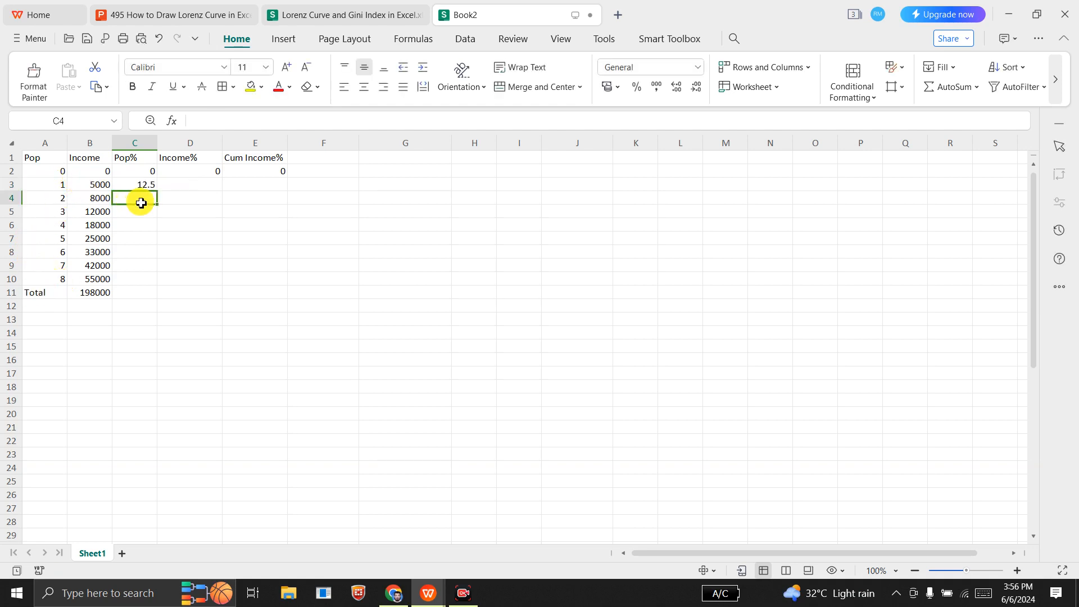
click(155, 185)
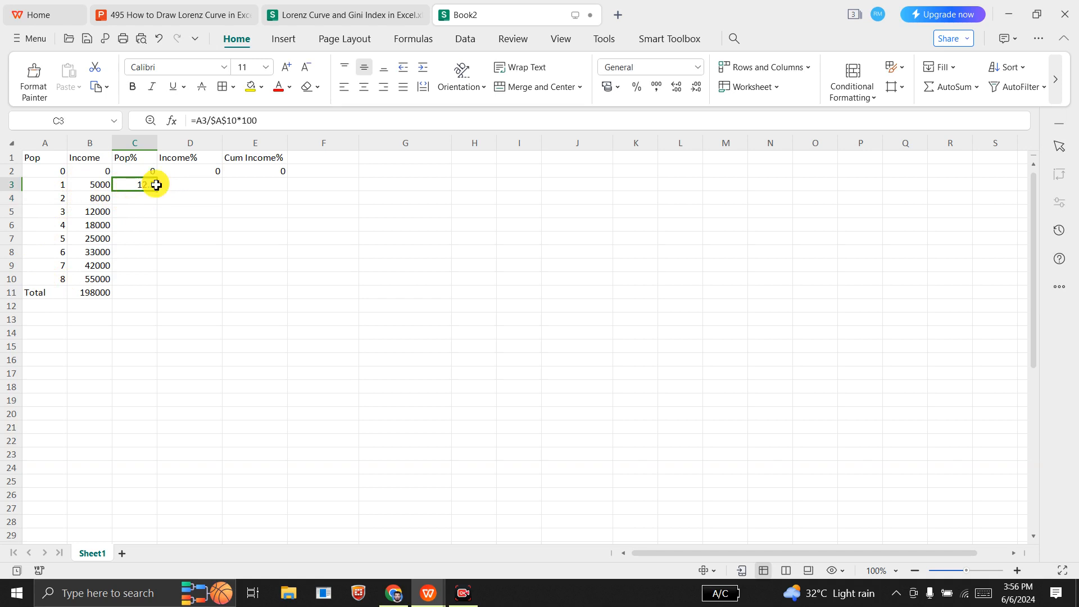
drag(158, 193, 153, 285)
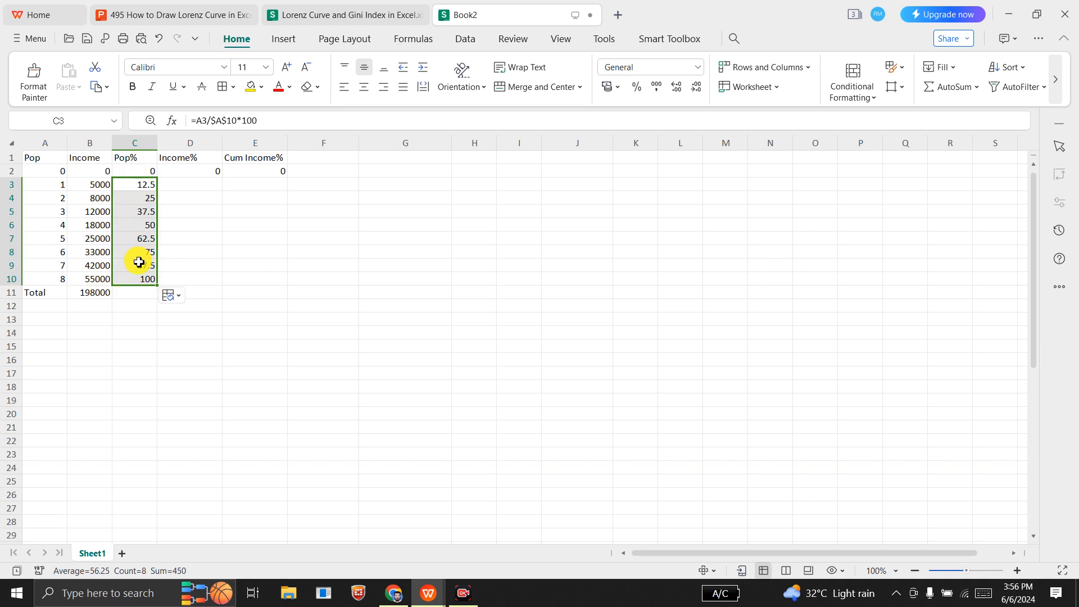
Calculate the Income% column with =B3/$B$11*100 in D3 and fill the formula down to D10
click(196, 181)
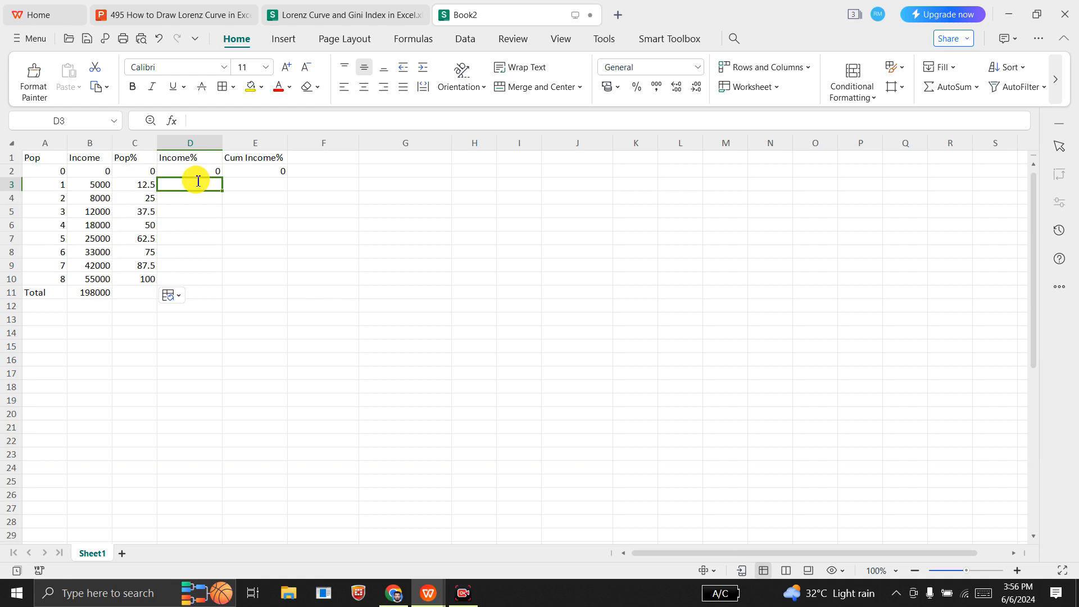
text(=)
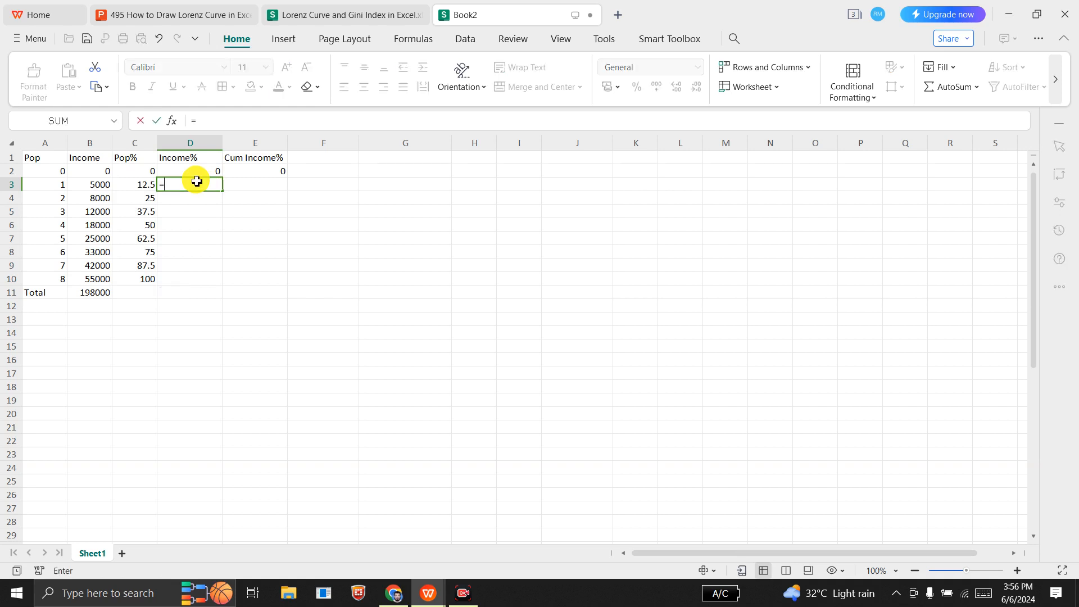
click(103, 188)
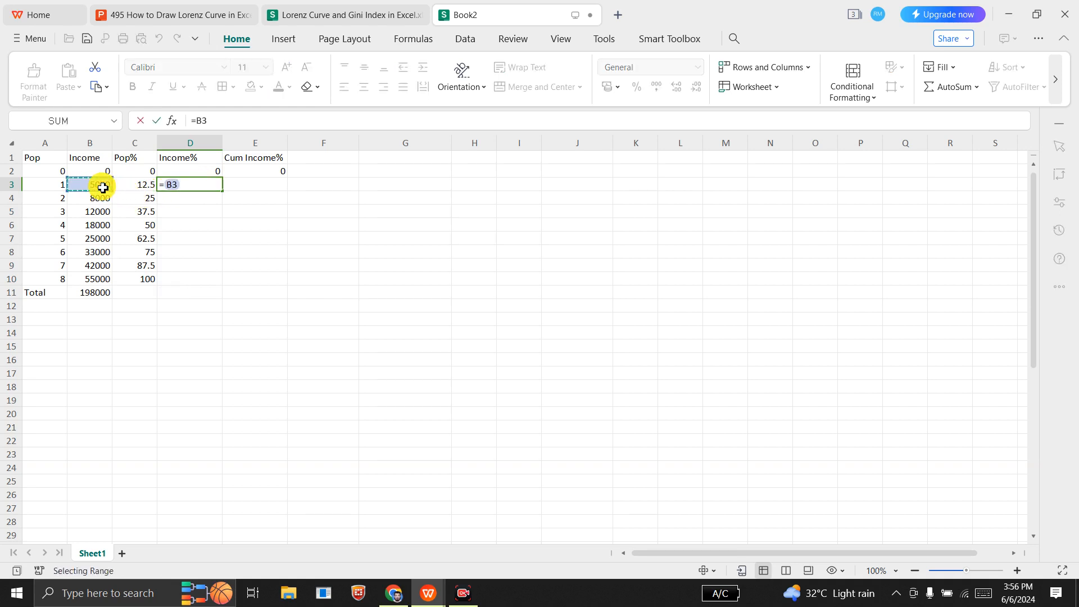
text(/)
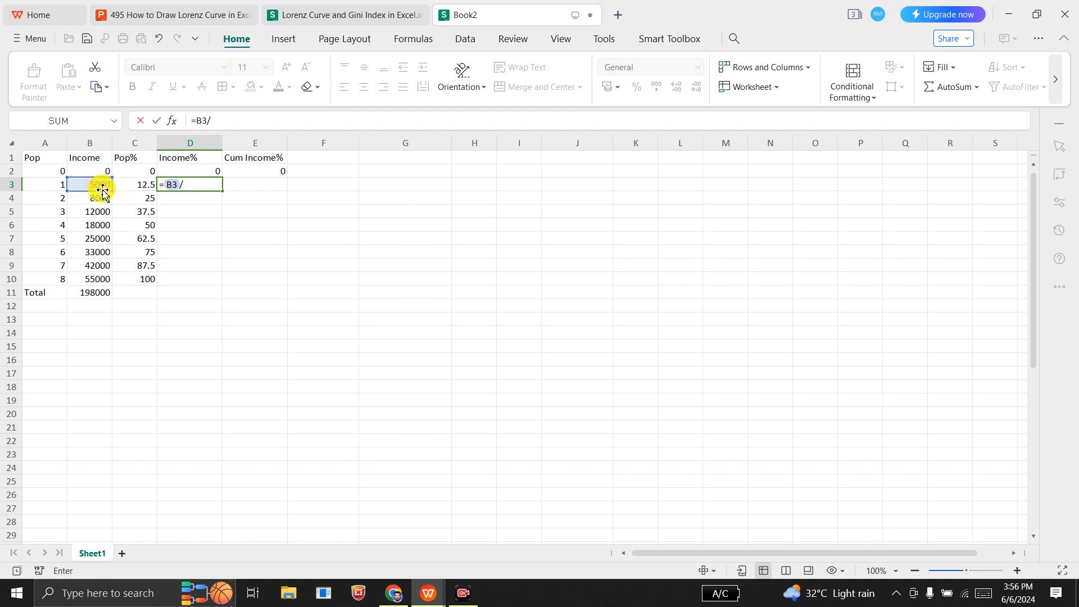
click(104, 297)
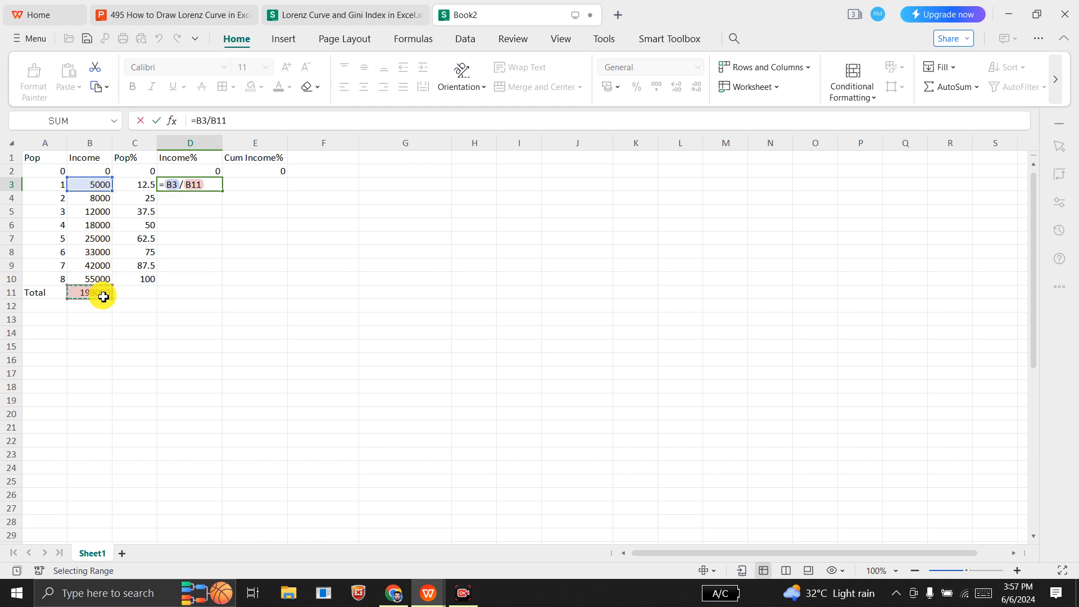
key(F4)
text(*100)
key(Return)
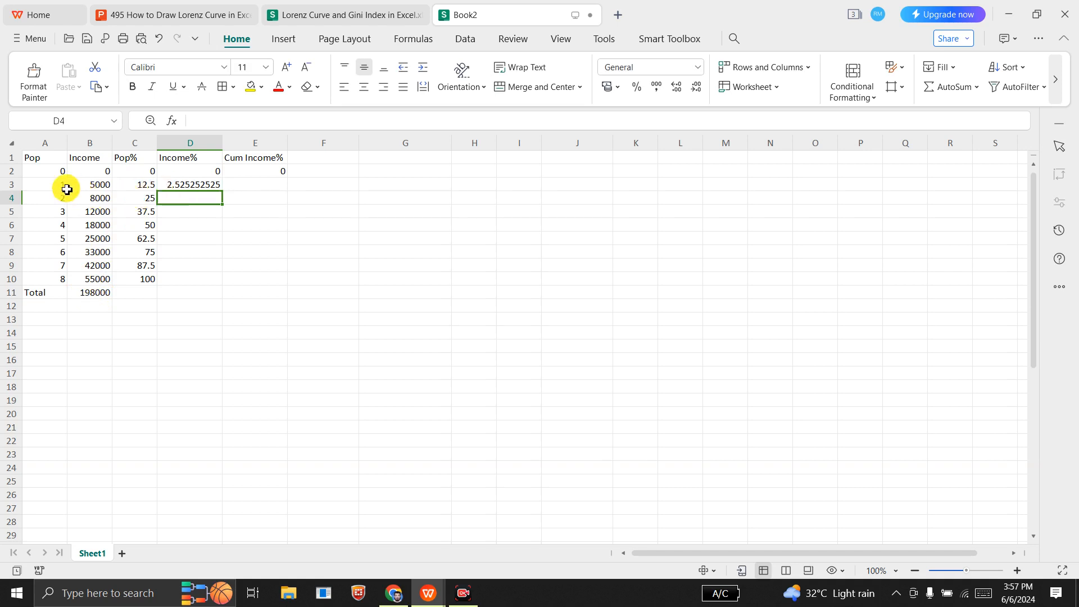
click(205, 184)
drag(223, 190, 223, 282)
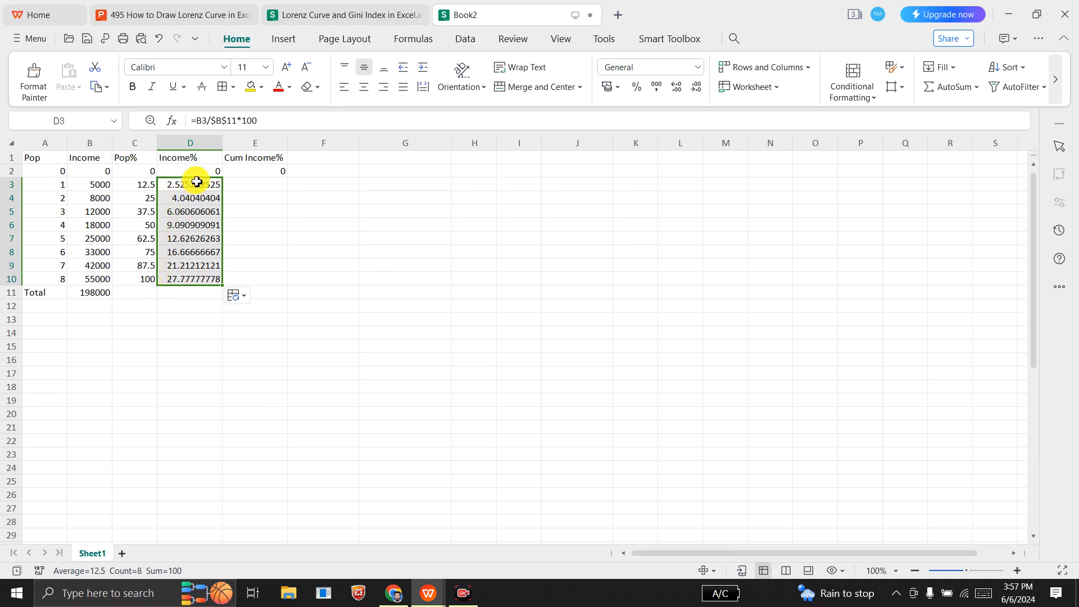
Calculate the Cum Income% column with =E2+D3 in E3 and fill the formula down to E10
click(251, 185)
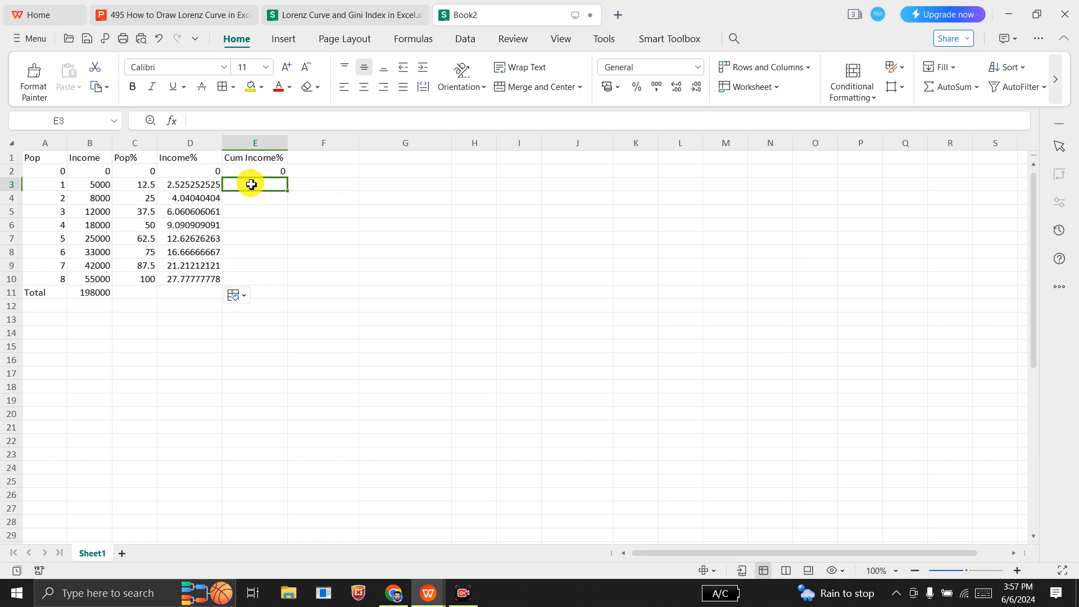
text(=)
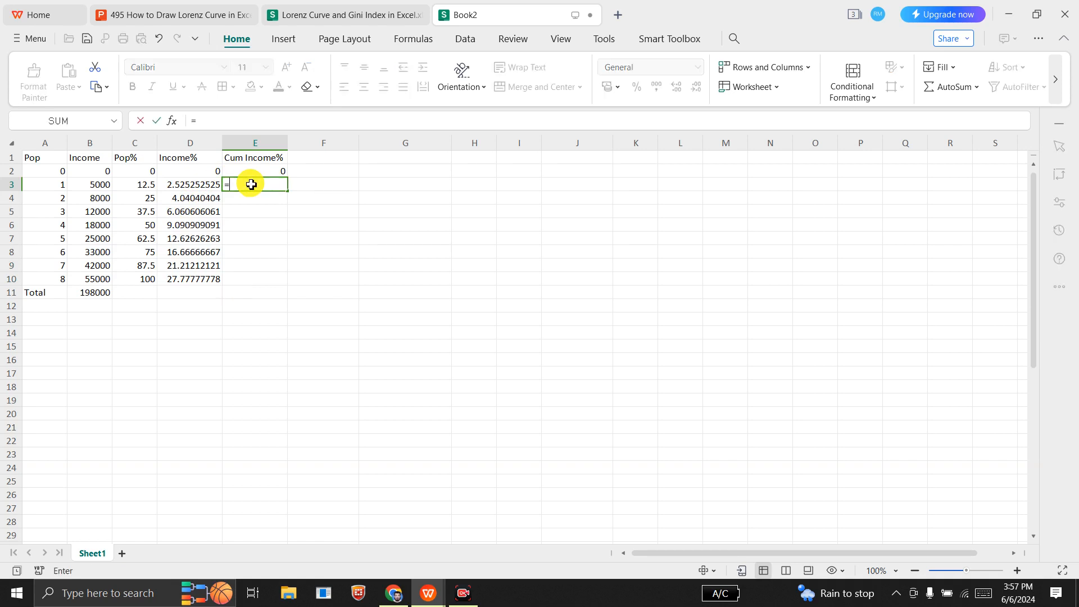
click(278, 172)
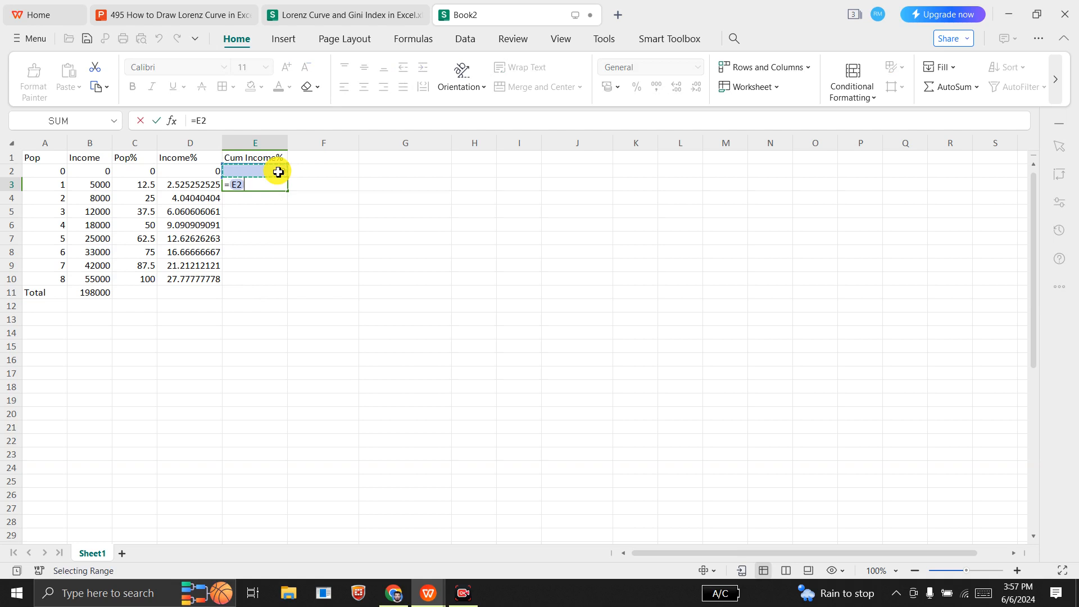
text(+)
click(210, 183)
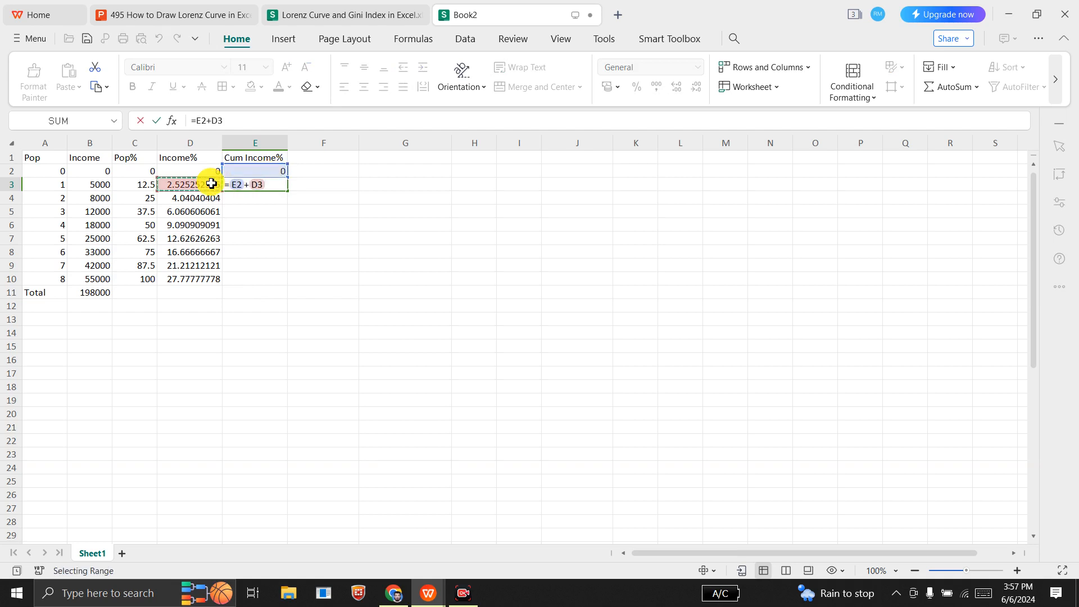
key(Return)
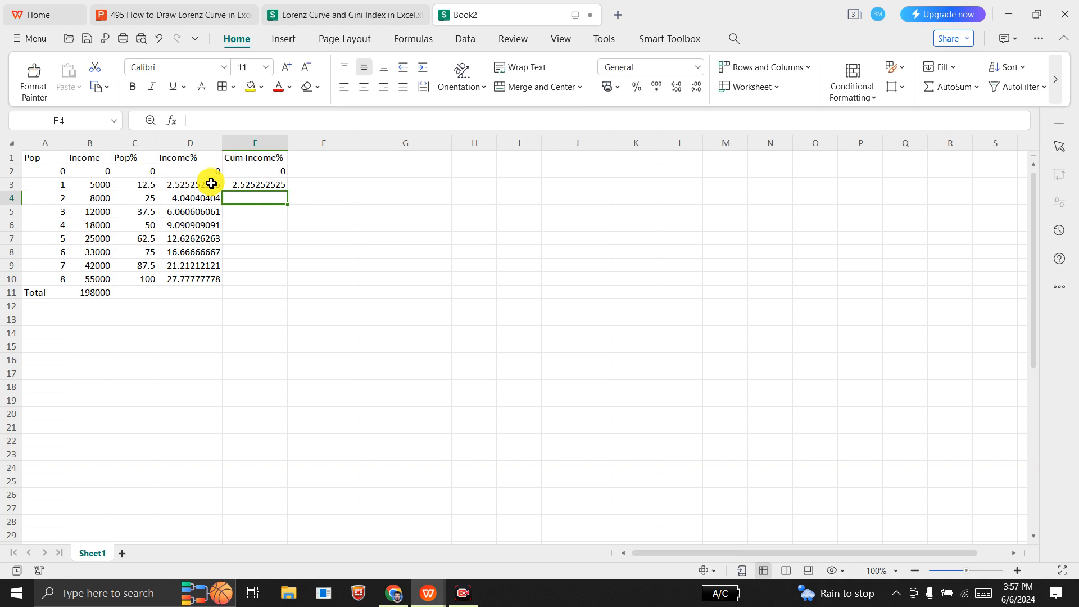
click(272, 183)
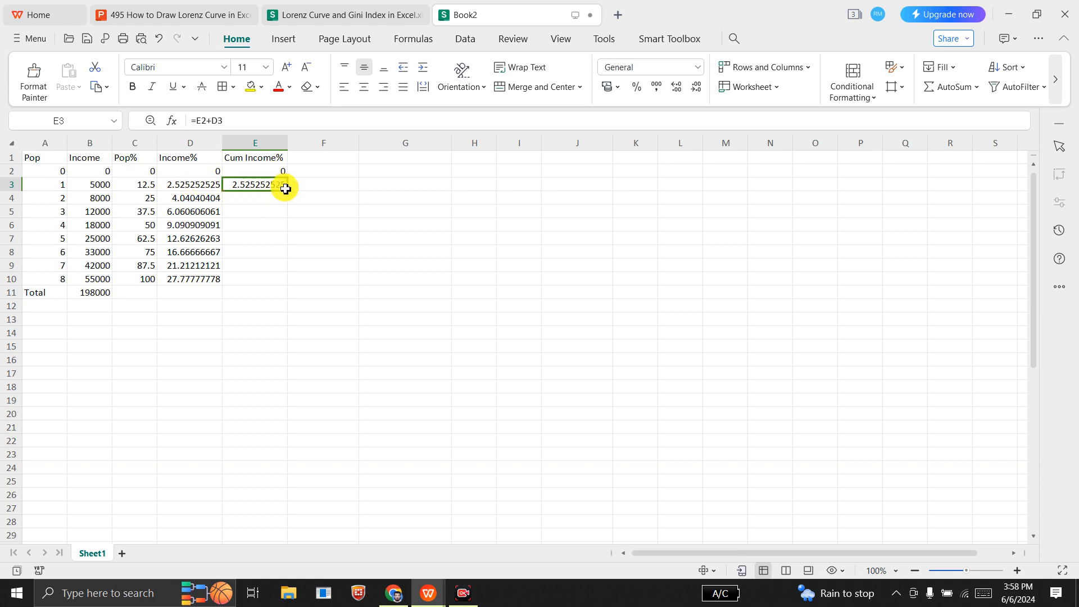
drag(287, 192, 291, 279)
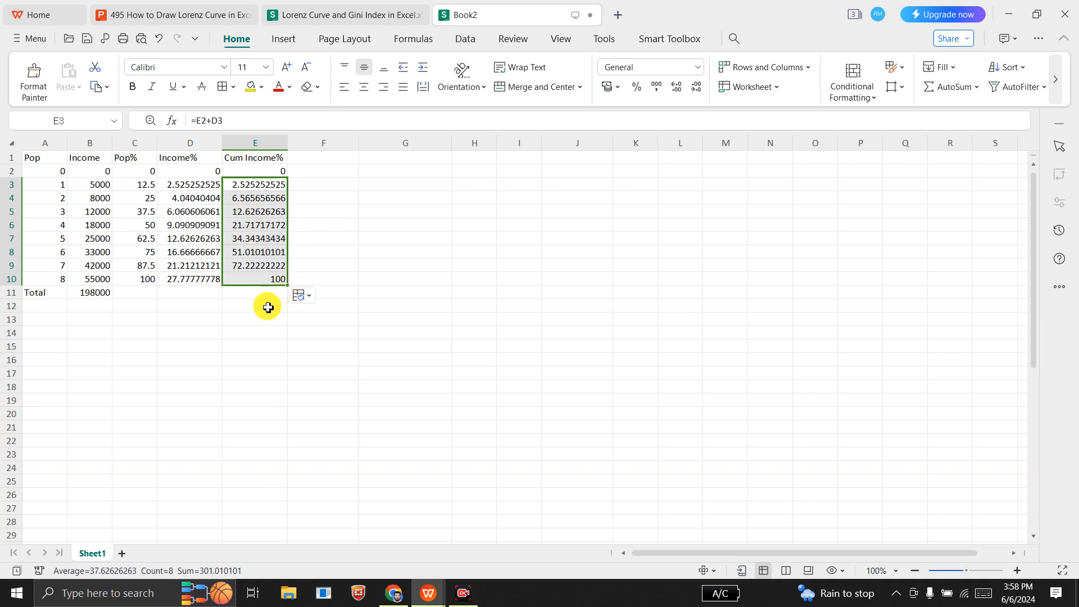
Insert an empty smooth-line scatter chart without markers and enlarge it to span about columns G to P, rows 8 to 25
click(267, 333)
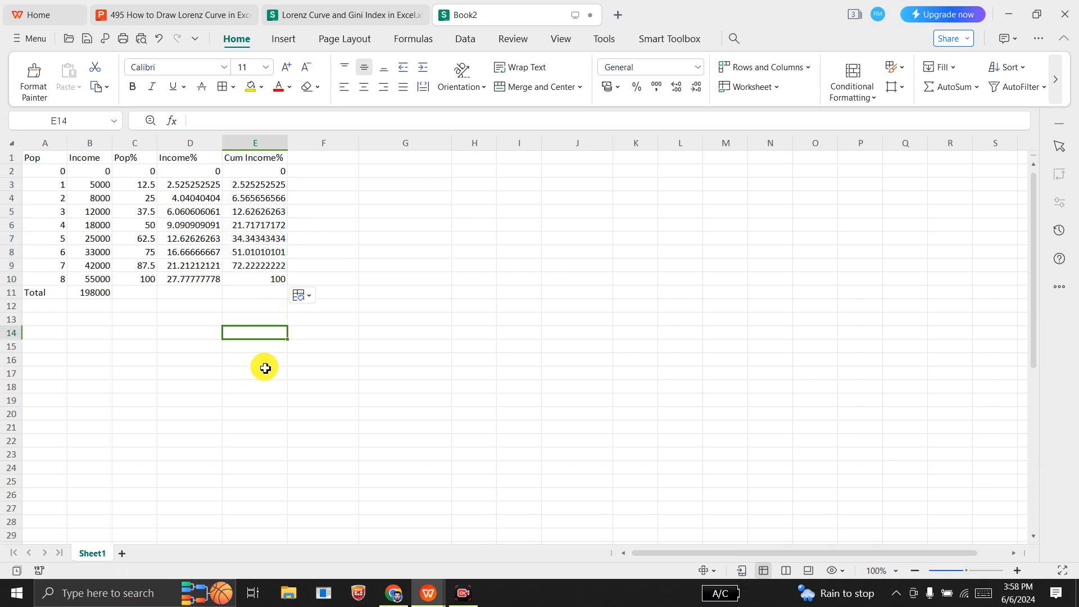
click(284, 40)
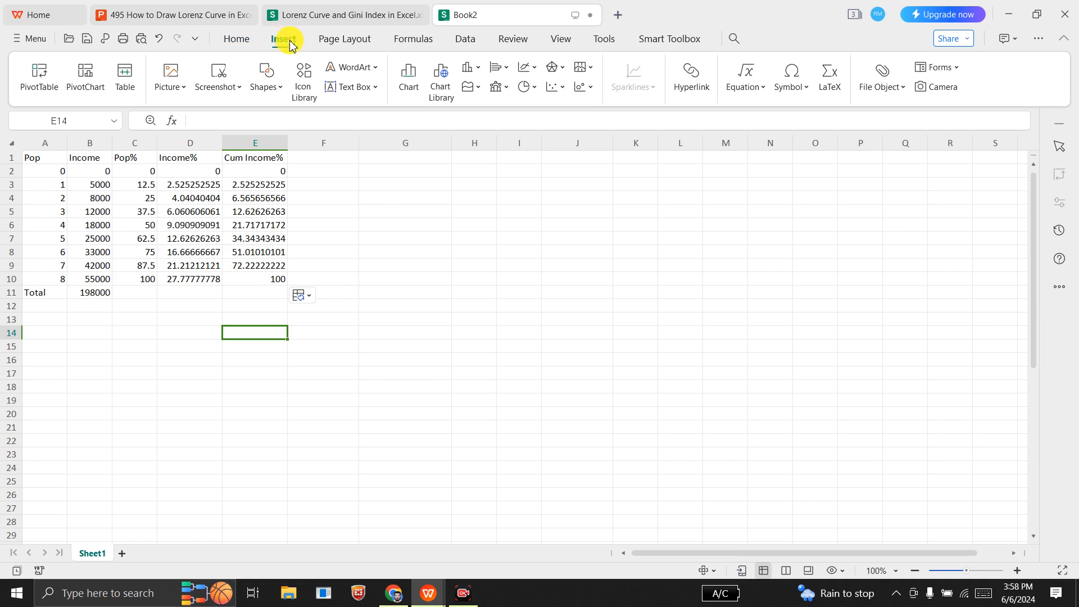
click(559, 90)
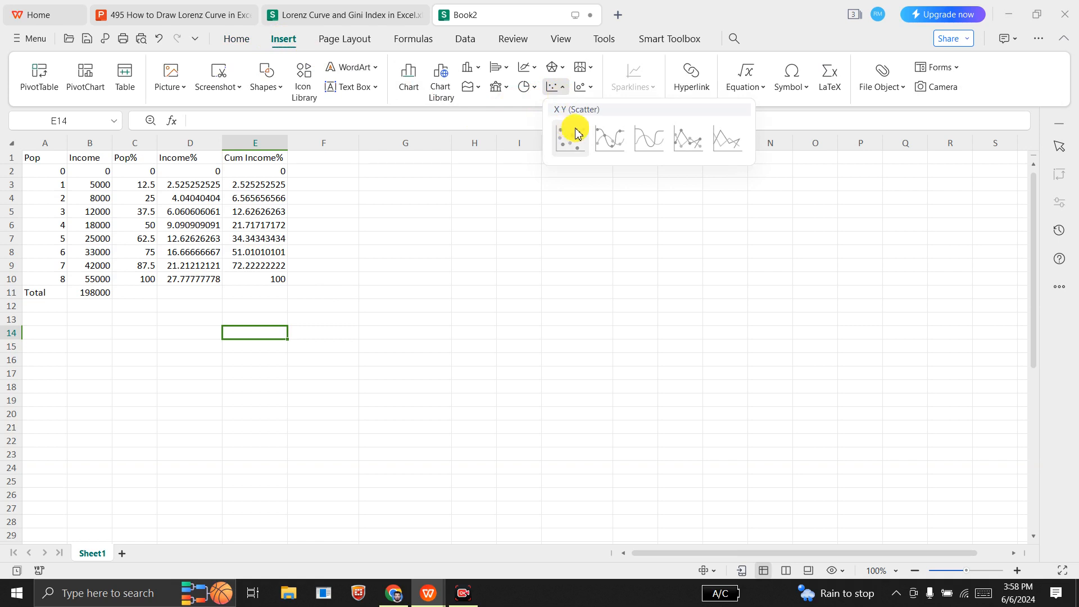
click(648, 140)
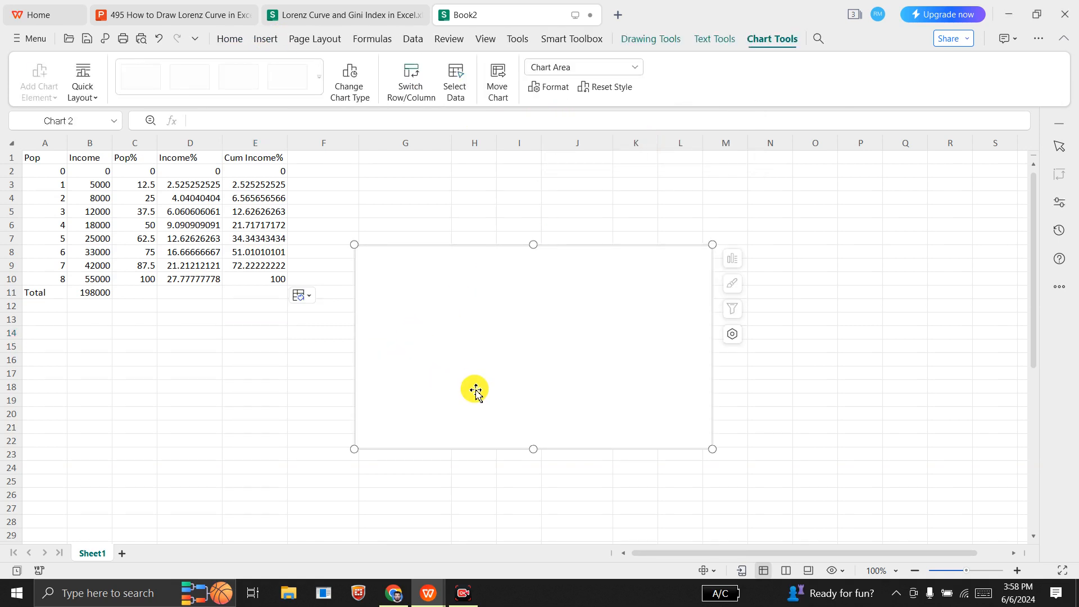
drag(533, 451, 534, 492)
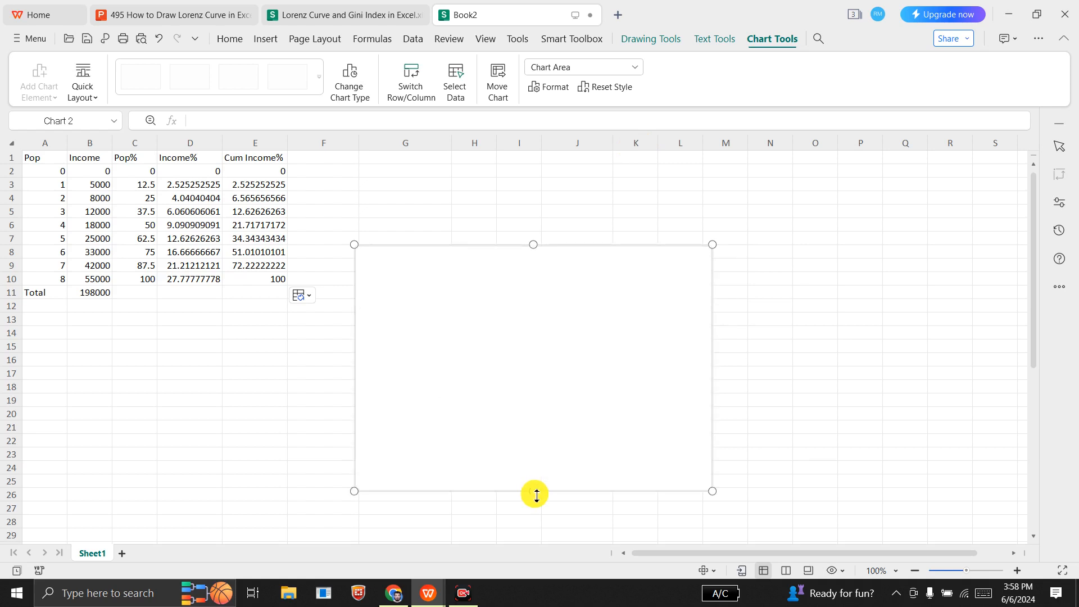
drag(713, 366, 893, 356)
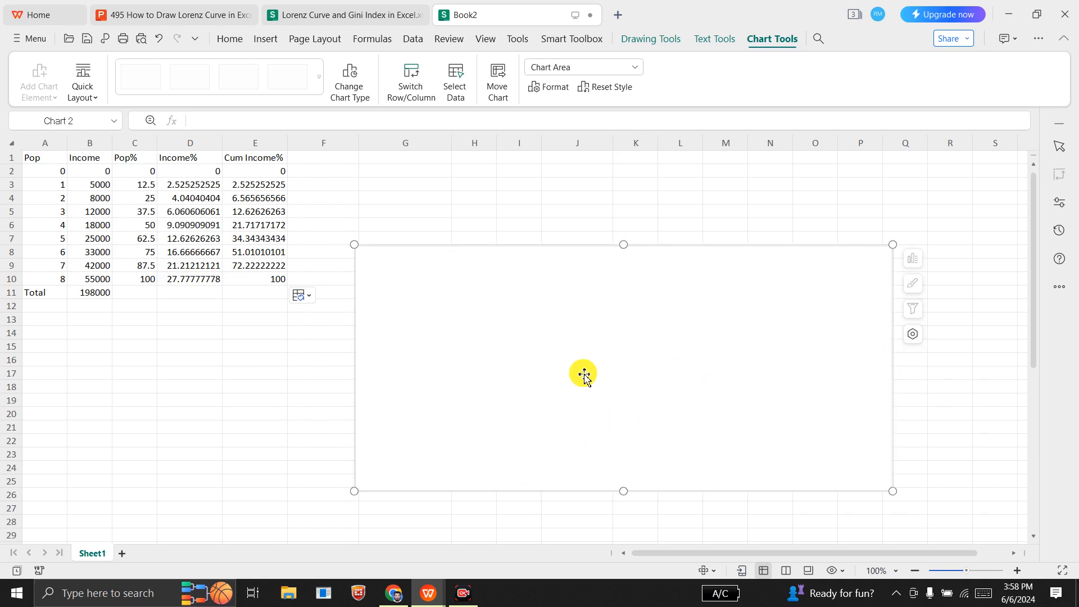
Add a chart series named Perfect Equality with the Pop% cells C2:C10 as its X values
right_click(591, 339)
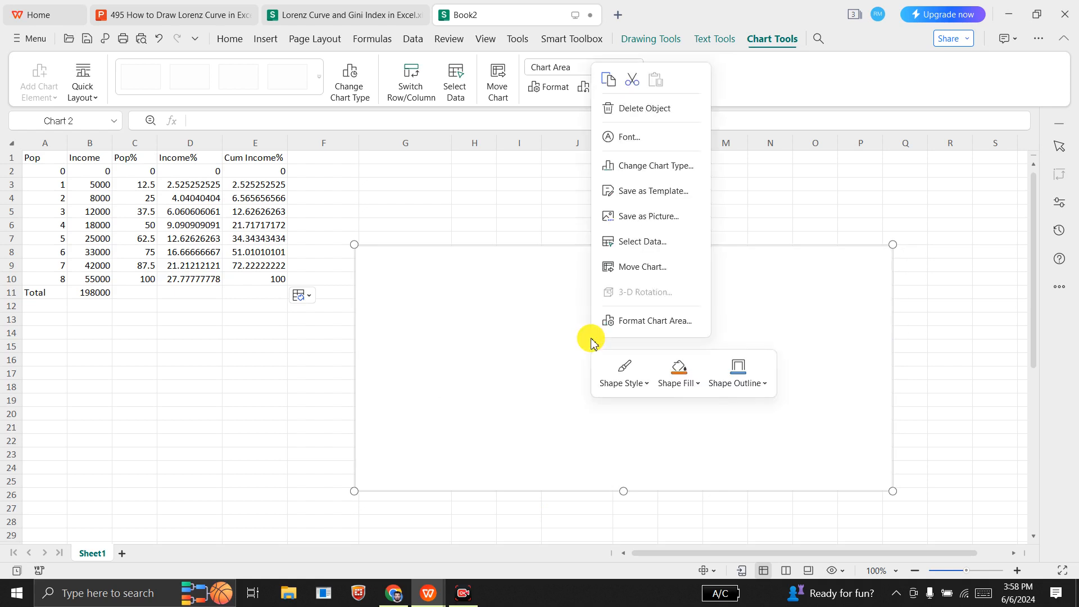
click(628, 253)
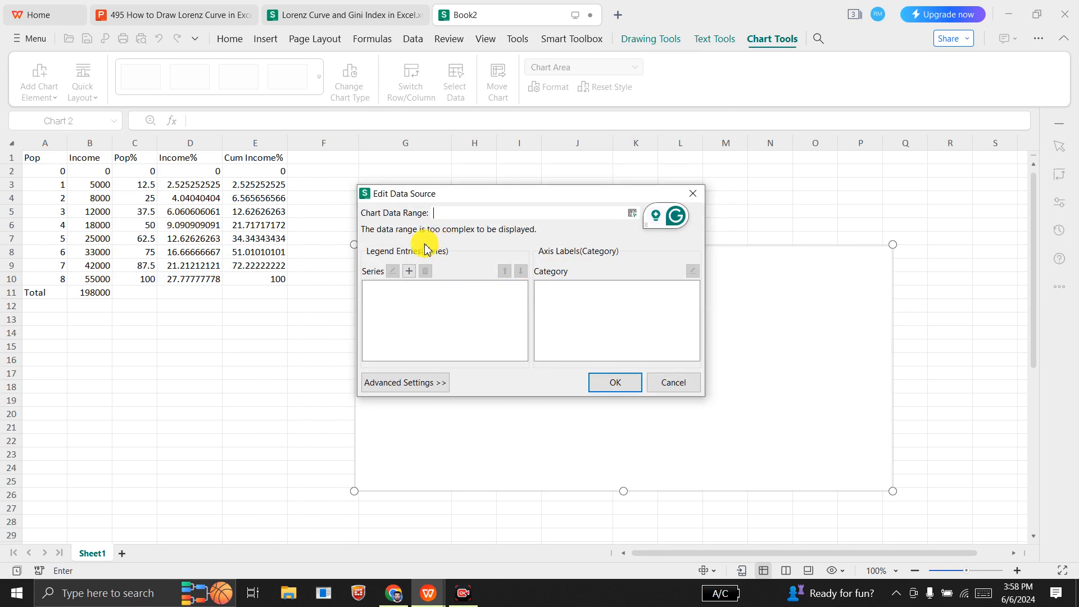
click(409, 272)
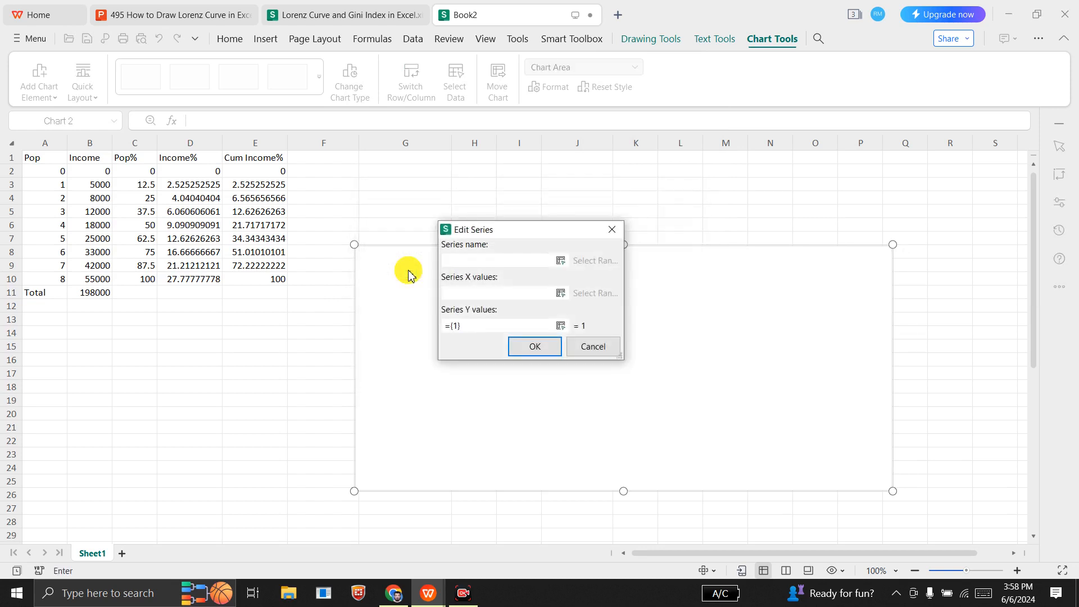
text(P)
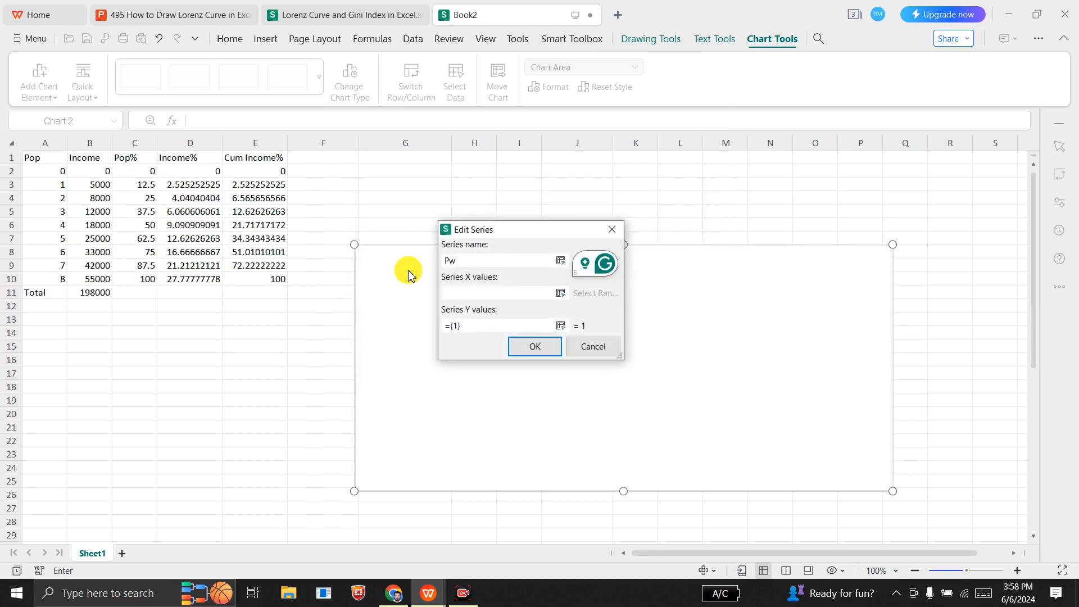
text(erfect Equality)
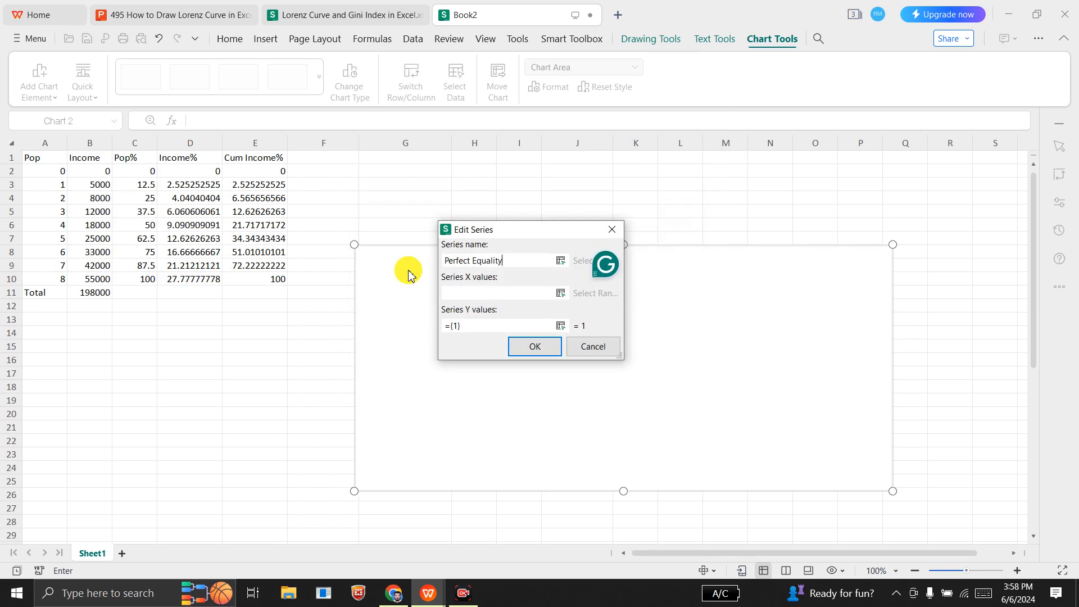
click(562, 293)
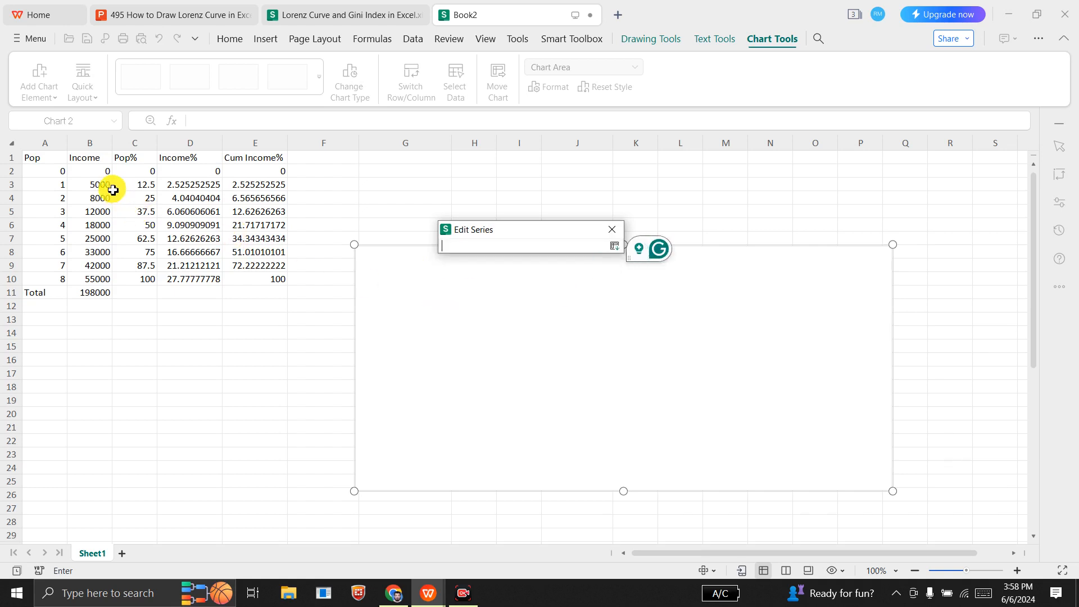
drag(147, 173, 146, 286)
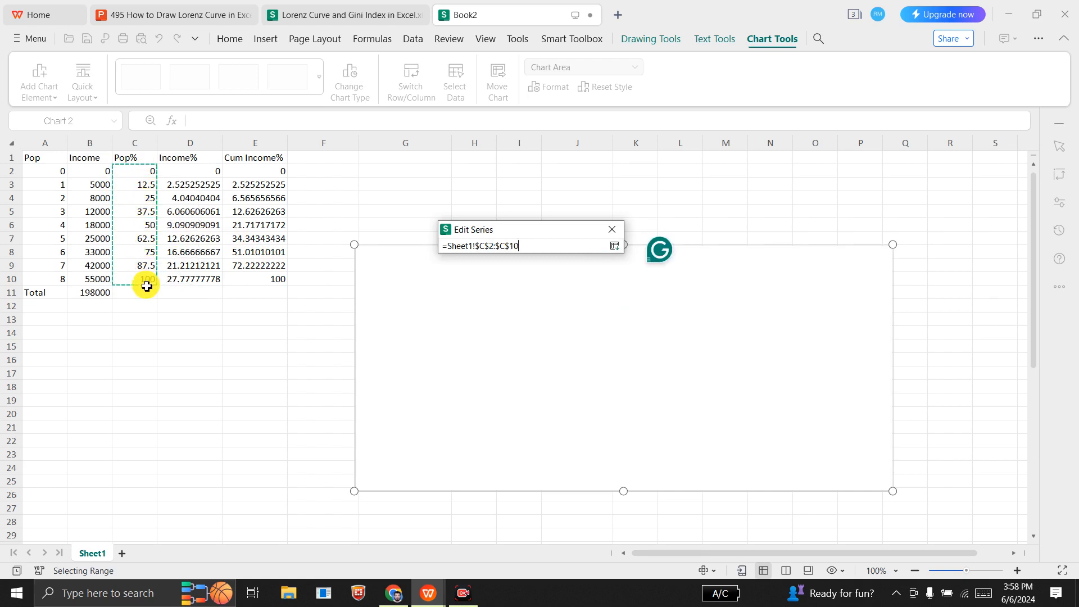
click(616, 247)
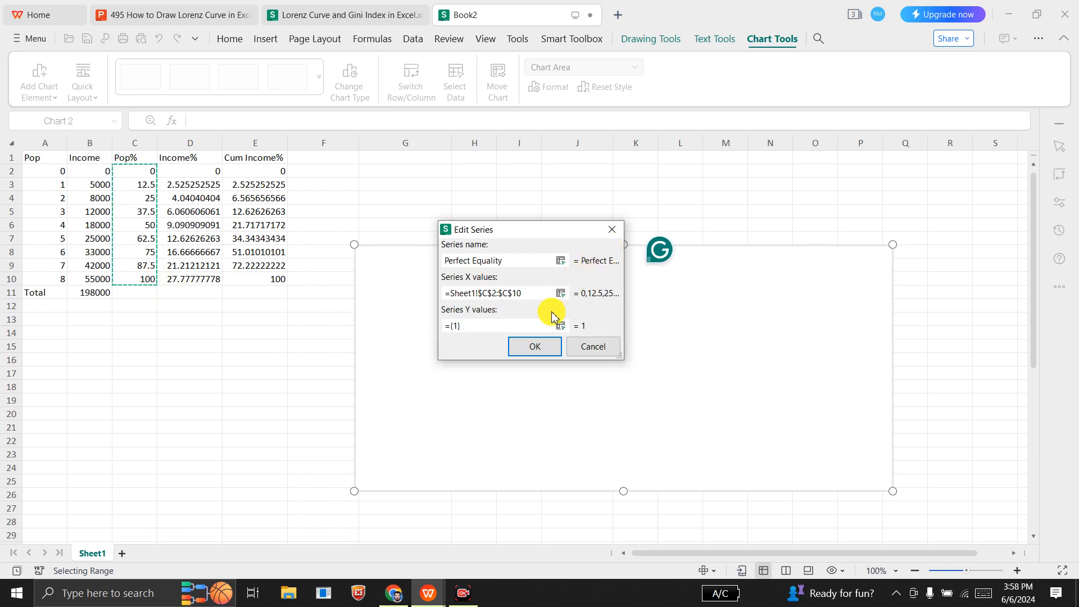
Set the Perfect Equality series' Y values to the Pop% cells C2:C10 and apply the data source
click(539, 324)
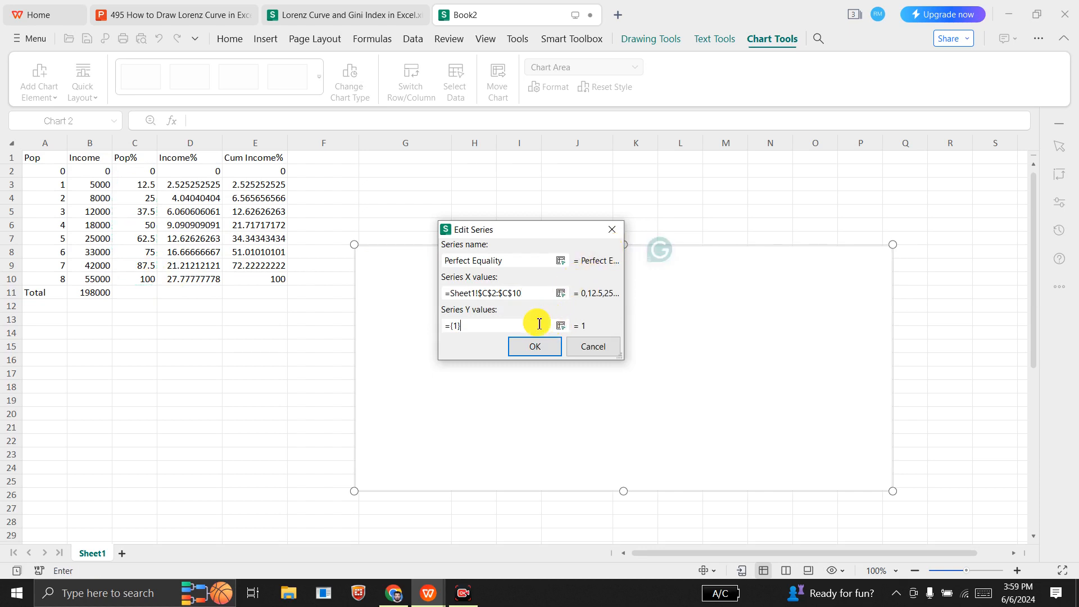
key(BackSpace)
key(BackSpace)
key(BackSpace)
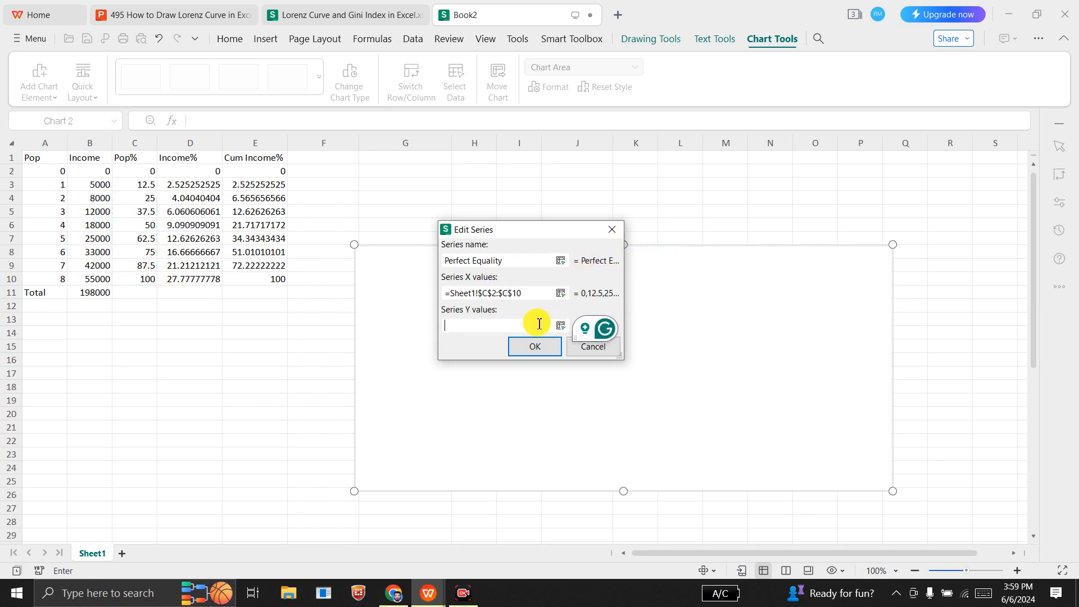
click(561, 326)
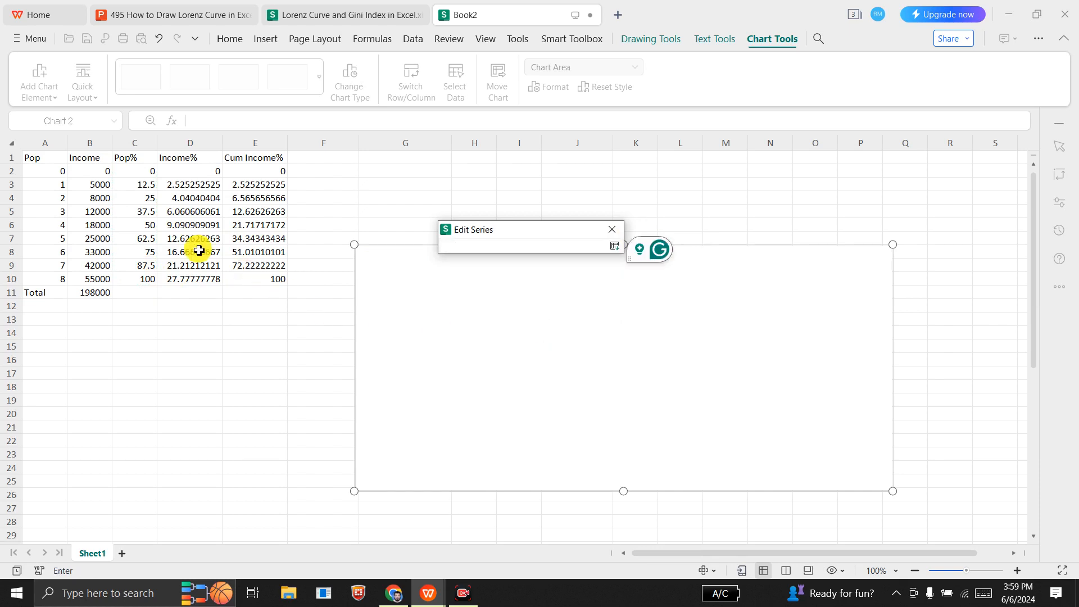
drag(147, 173, 149, 278)
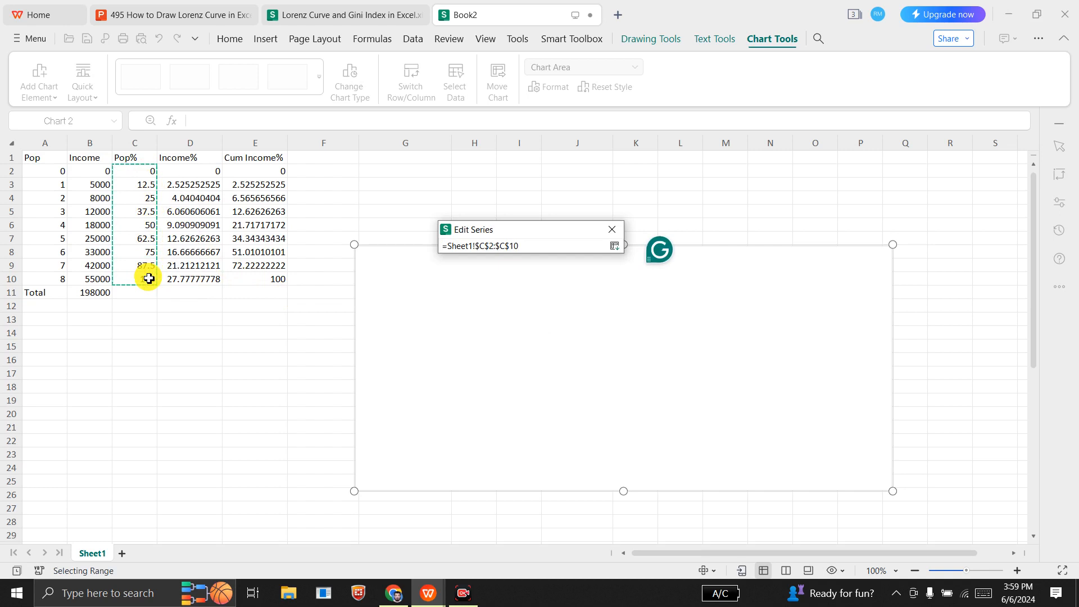
click(614, 246)
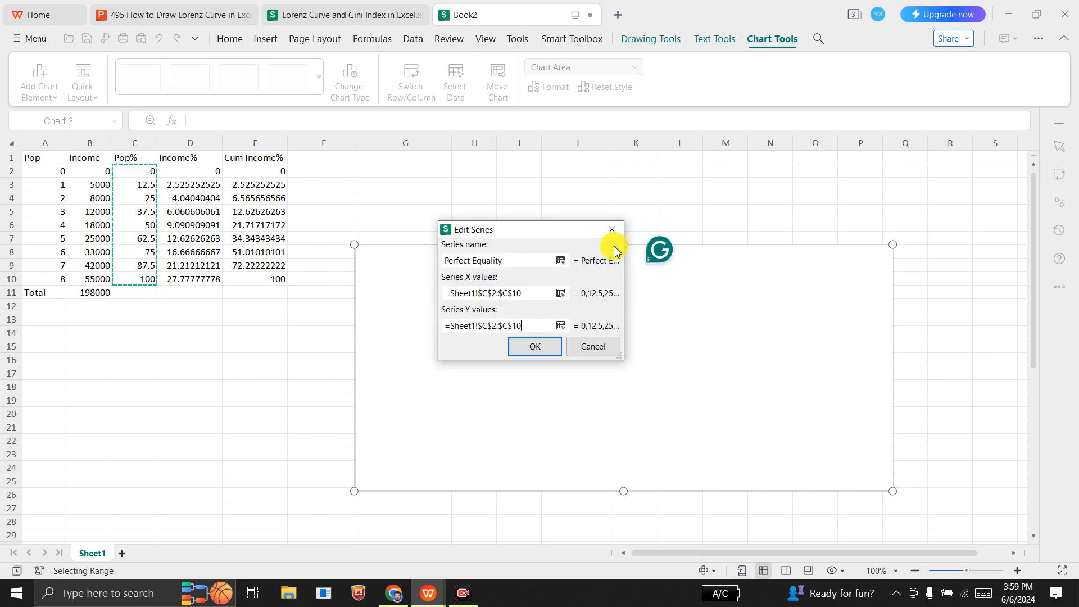
click(526, 347)
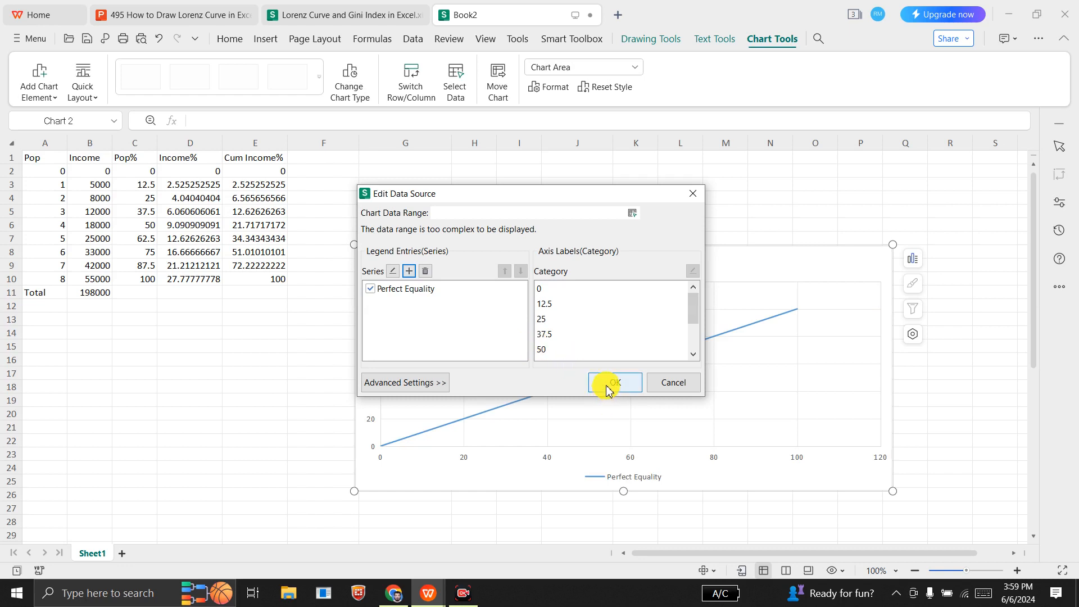
click(609, 384)
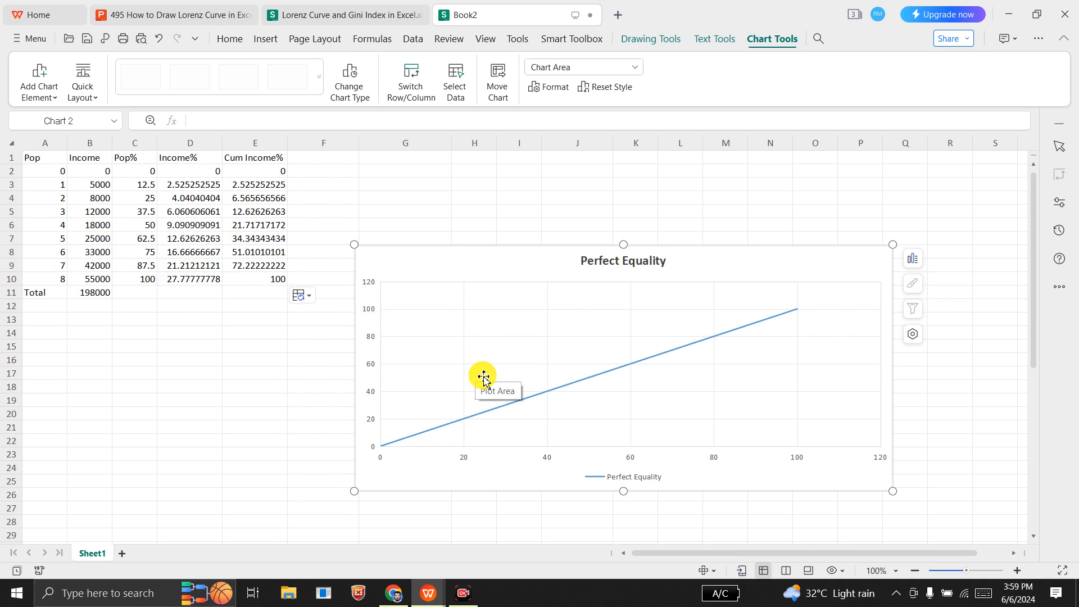
Add a second chart series named Lorenz Curve with the Pop% cells C2:C10 as its X values
mouse_move(494, 414)
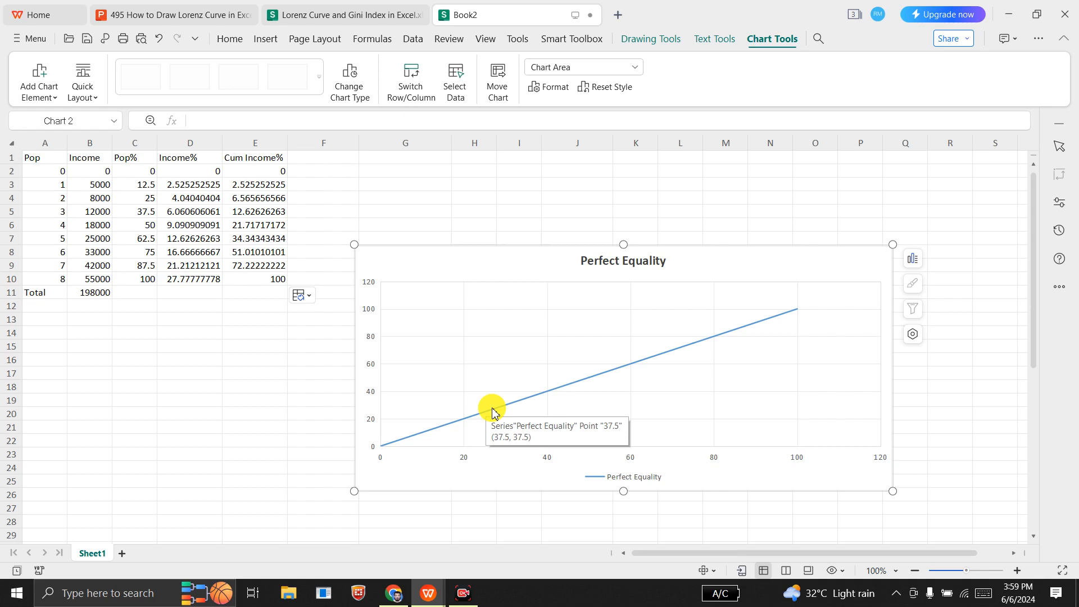
right_click(558, 329)
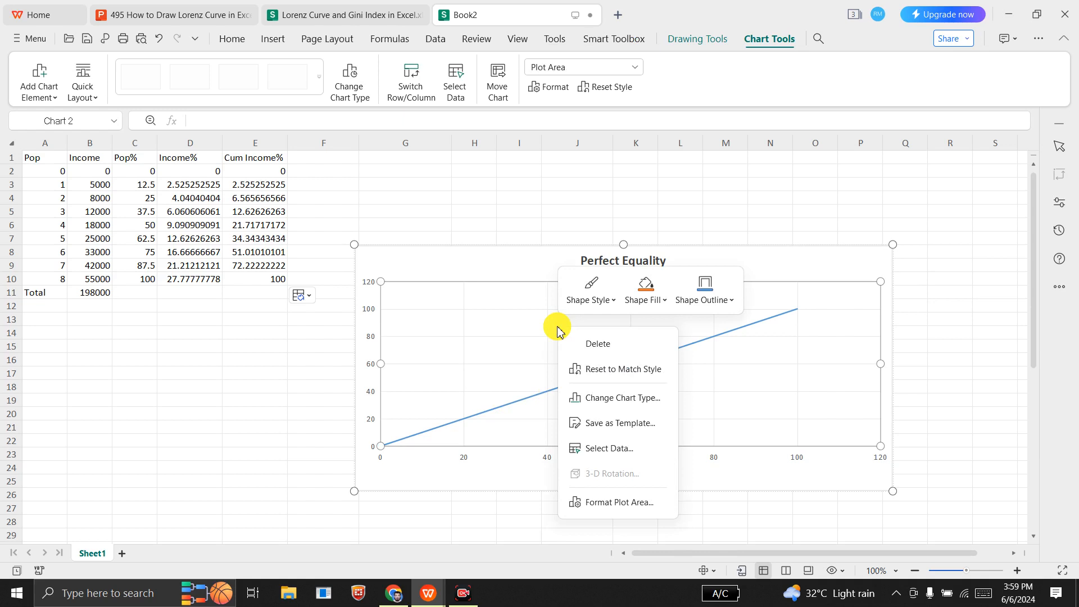
click(590, 447)
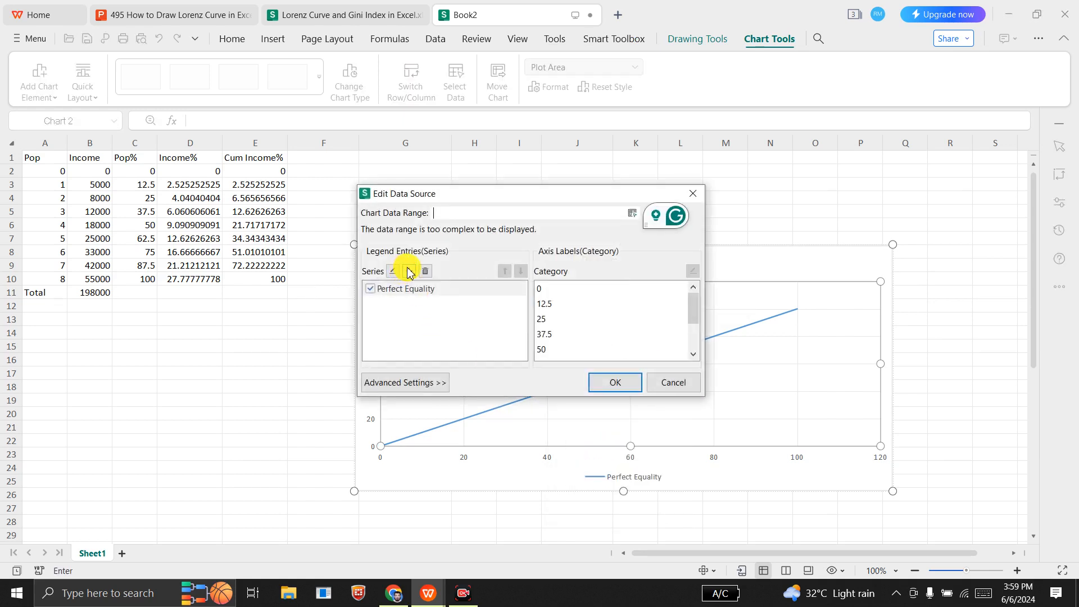
click(409, 272)
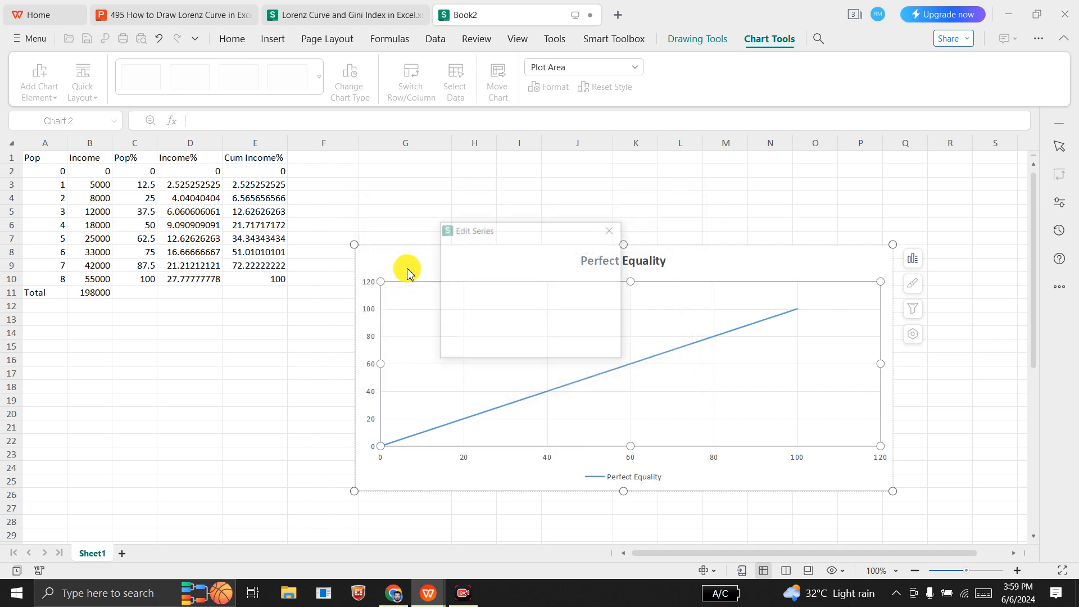
click(463, 262)
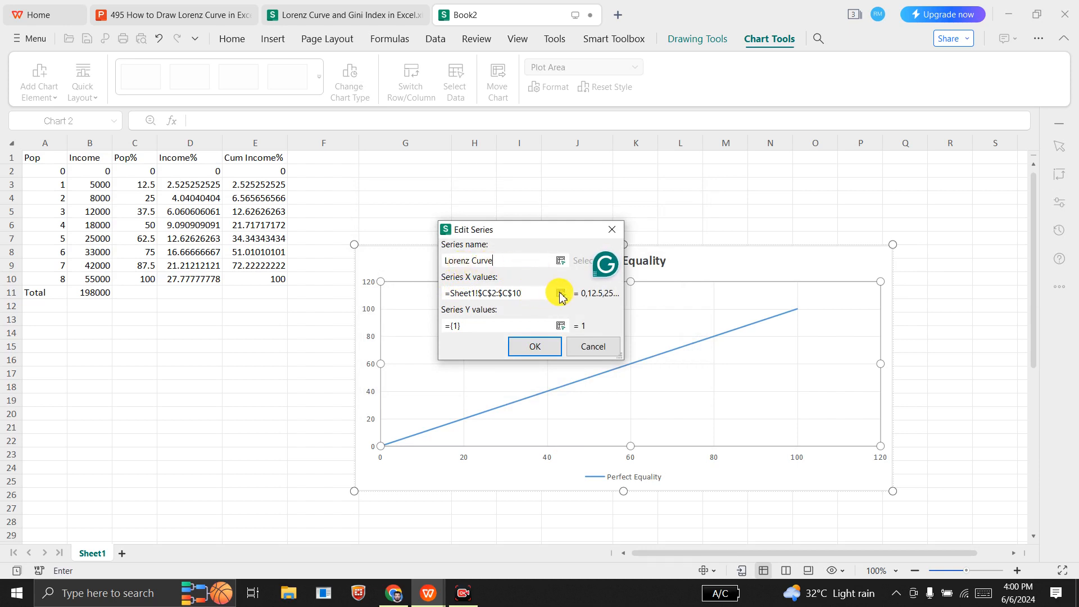
click(561, 293)
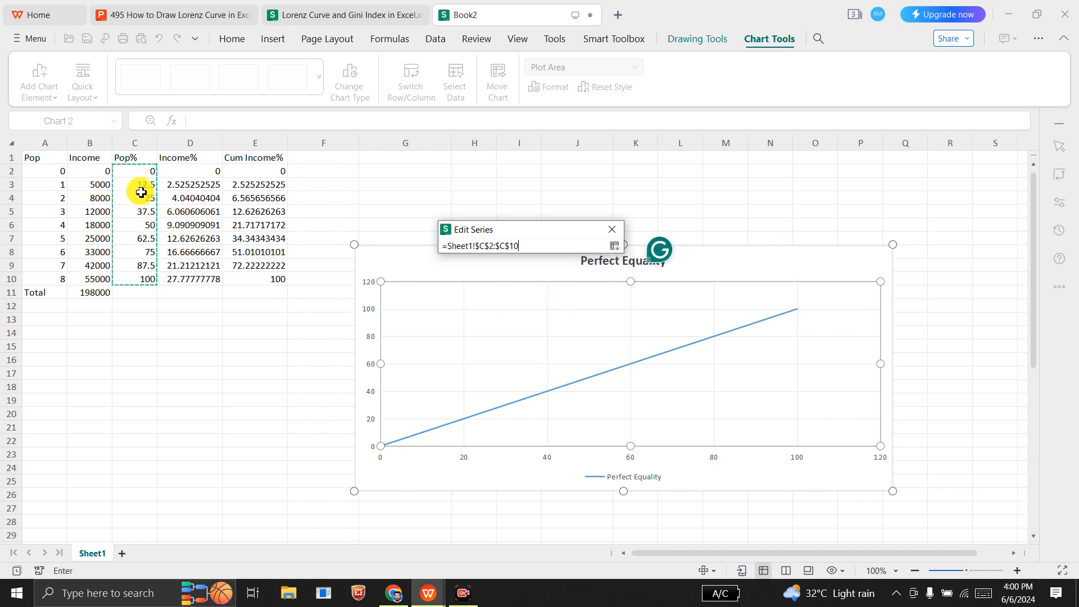
key(Return)
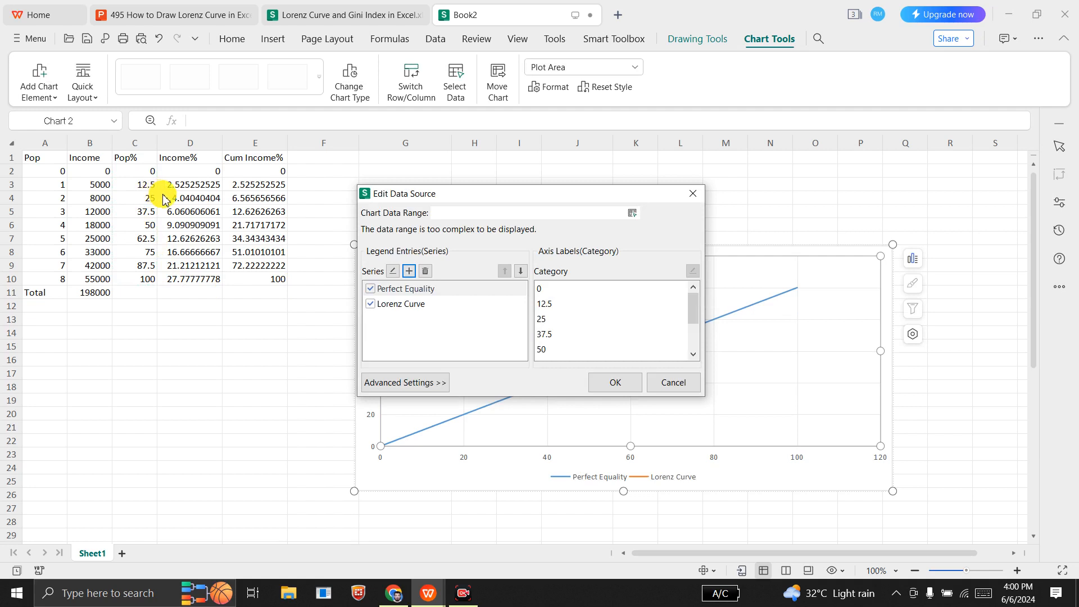
Replace the Perfect Equality series' Y values with the Cum Income% cells E2:E10 and apply the data source
click(395, 272)
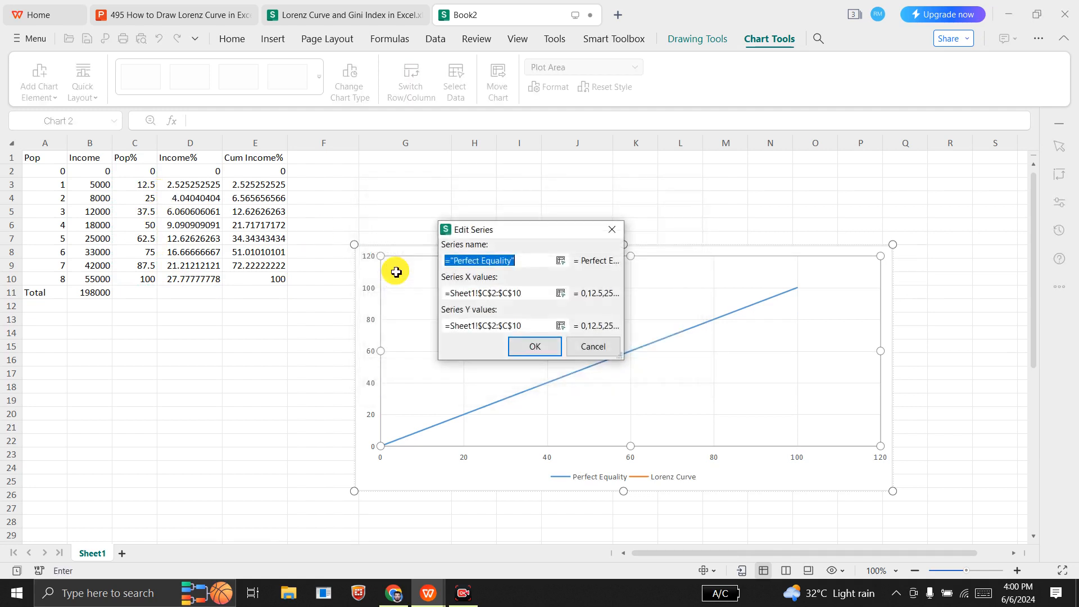
click(536, 325)
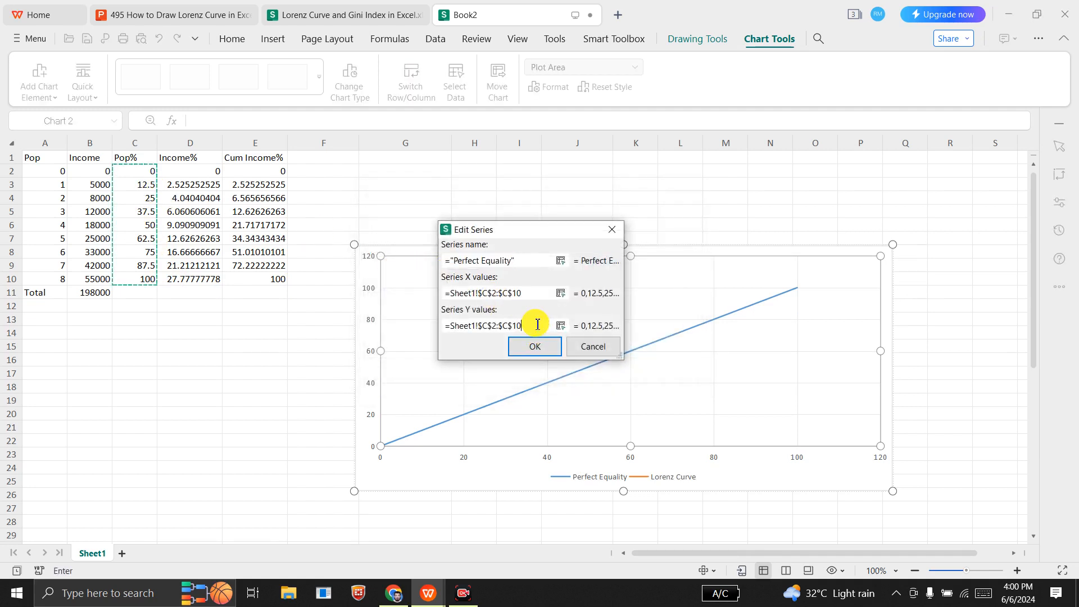
key(BackSpace)
key(BackSpace)
key(BackSpace)
key(BackSpace)
key(BackSpace)
key(BackSpace)
key(BackSpace)
key(BackSpace)
key(BackSpace)
key(BackSpace)
key(BackSpace)
key(BackSpace)
key(BackSpace)
key(BackSpace)
key(BackSpace)
key(BackSpace)
key(BackSpace)
key(BackSpace)
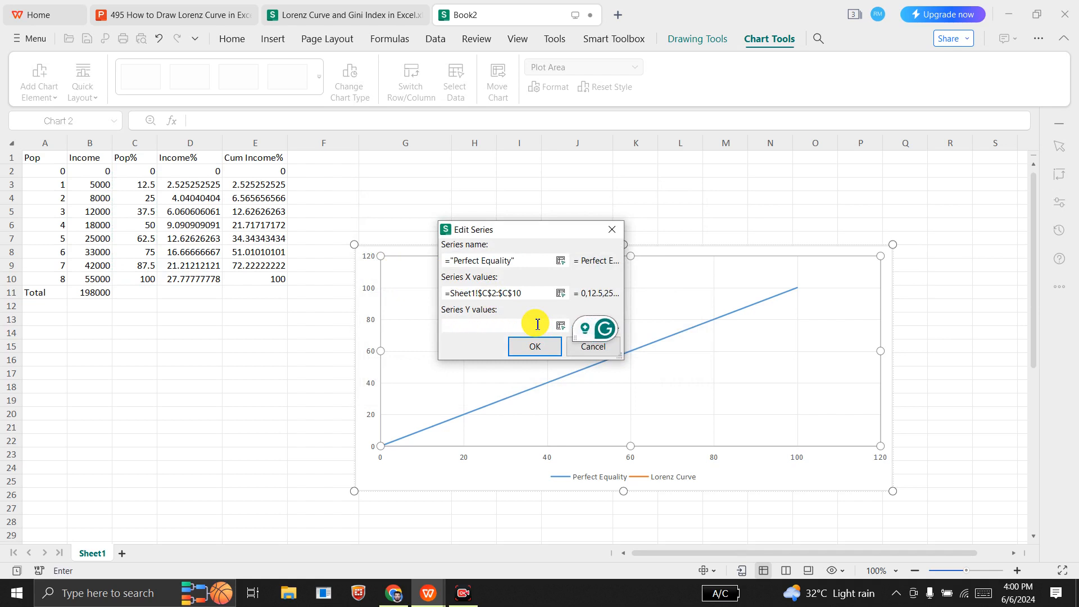
click(268, 170)
key(shift+Down)
key(shift+Down)
key(shift+Down)
key(shift+Down)
key(shift+Down)
key(shift+Down)
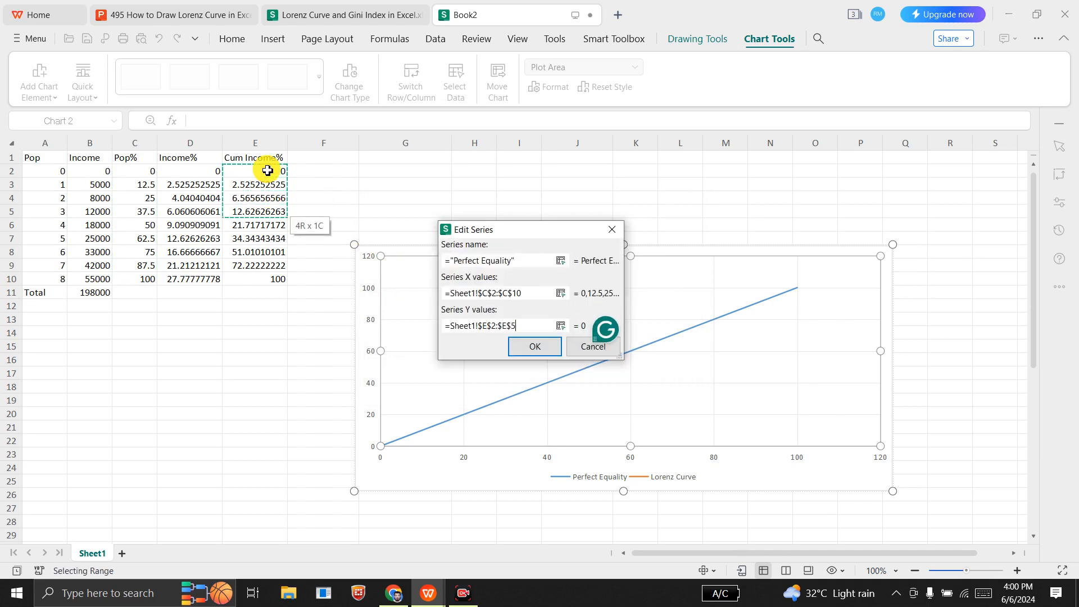
key(shift+Down)
key(shift+Down)
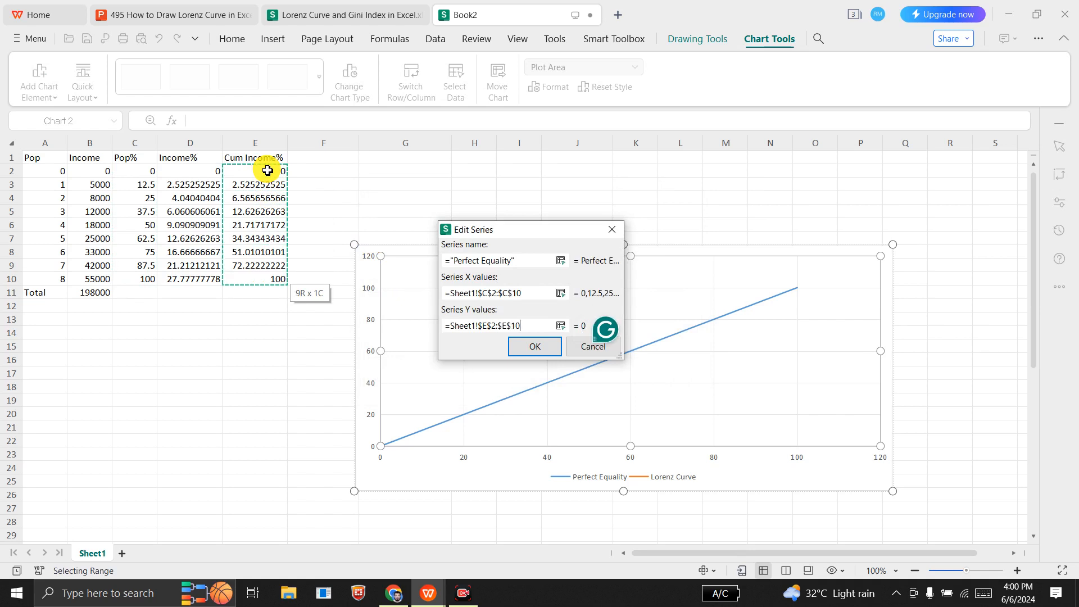
click(529, 347)
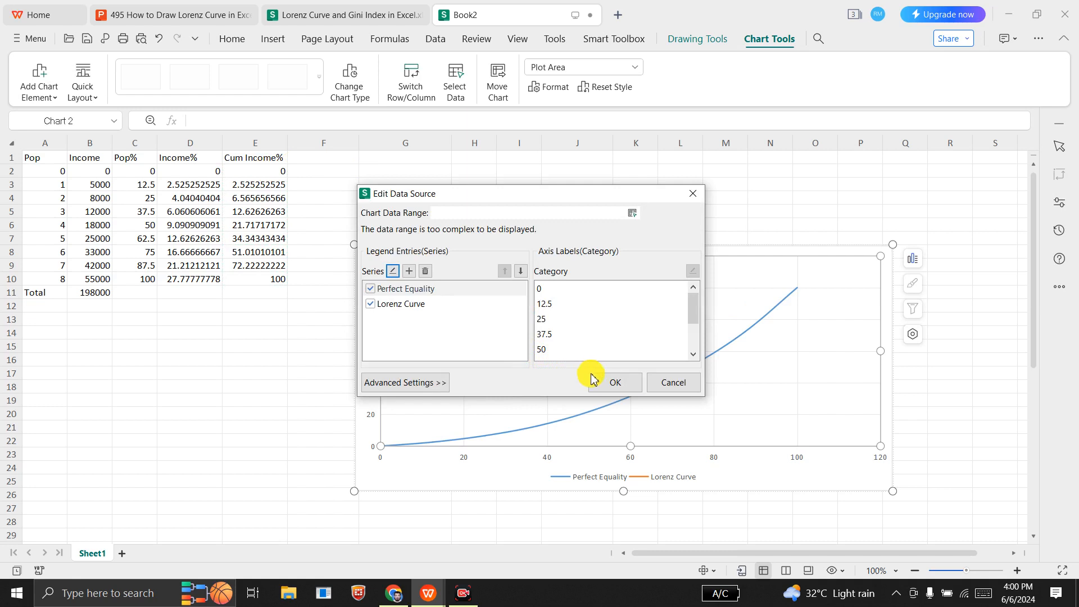
click(607, 381)
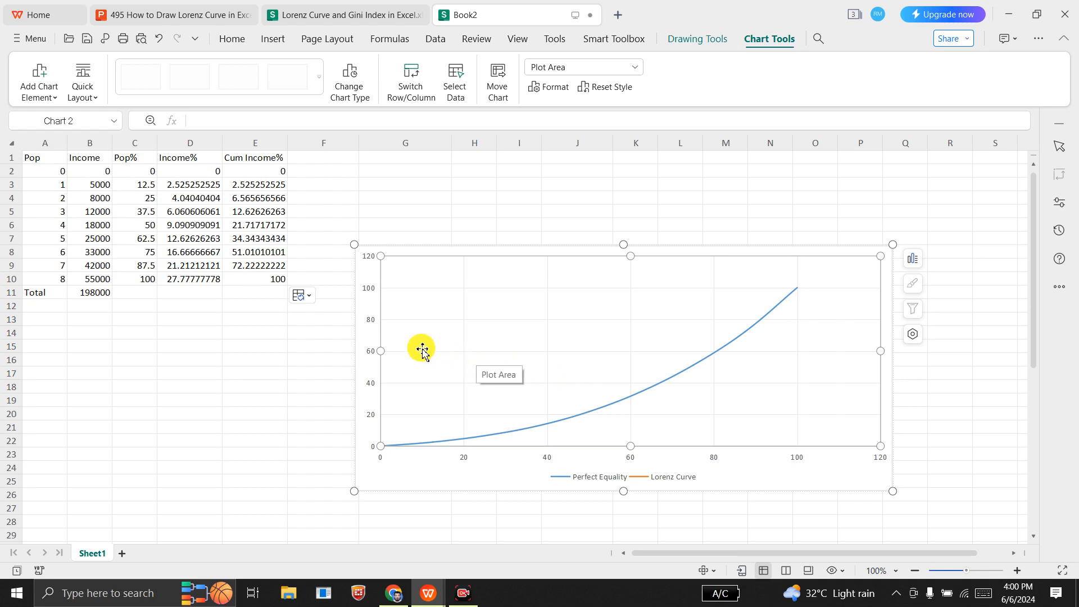
Delete the Perfect Equality series from the chart
click(642, 480)
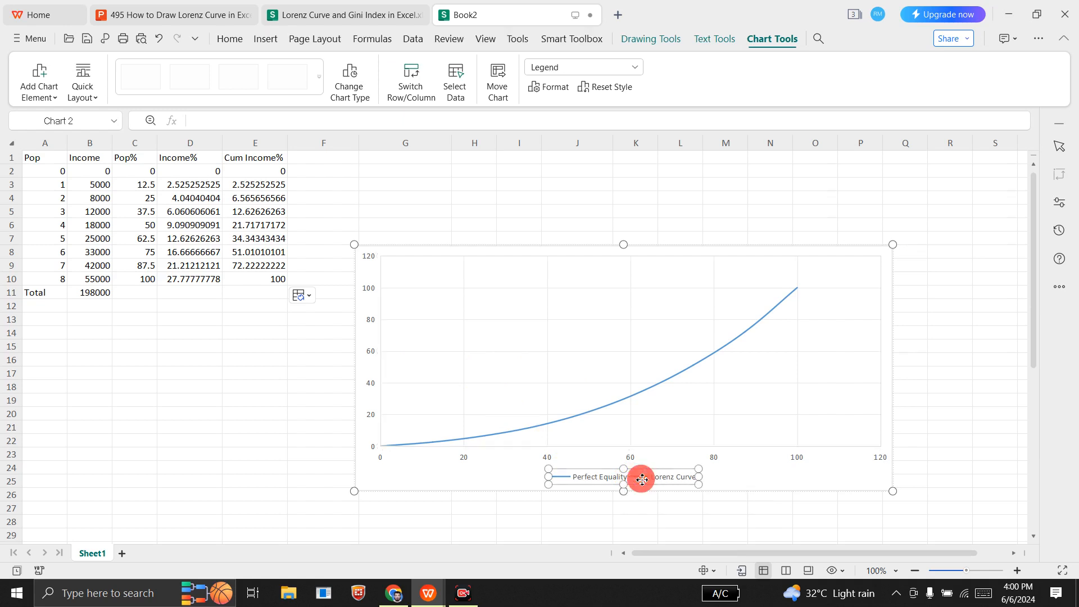
click(601, 485)
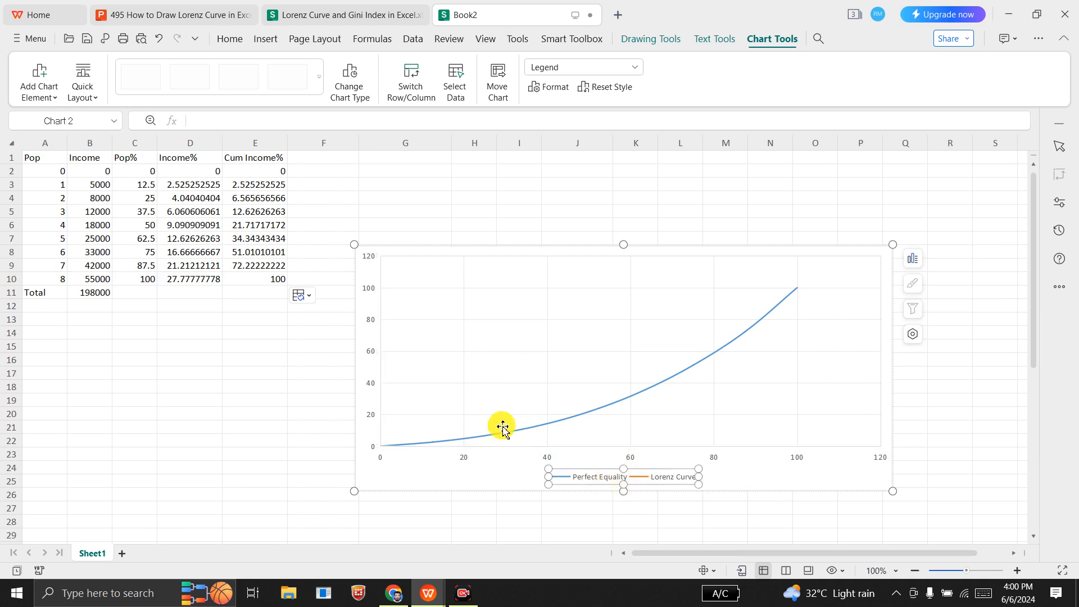
click(706, 363)
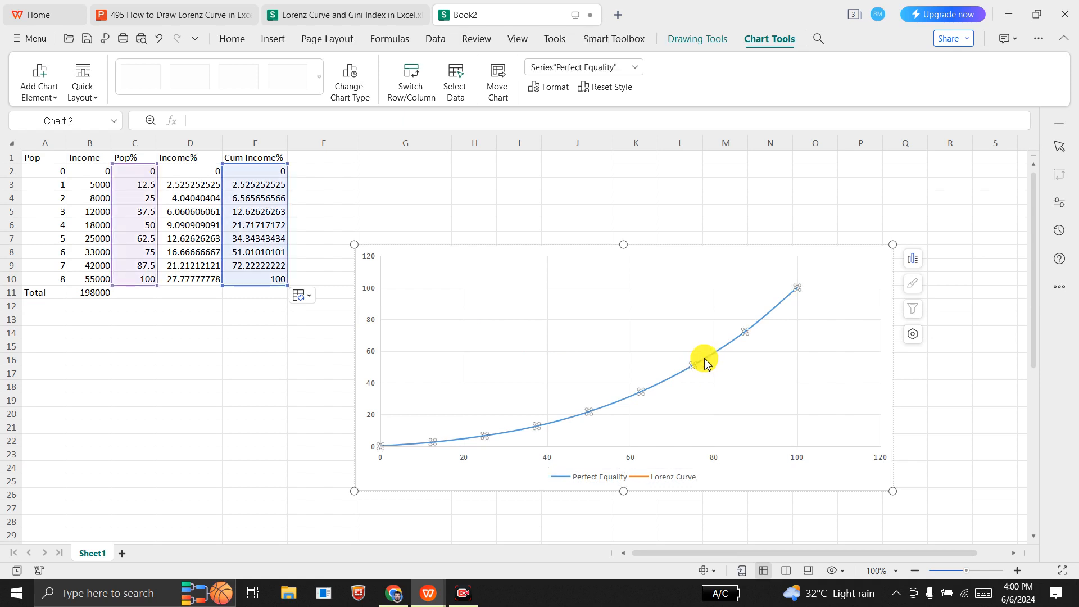
key(Delete)
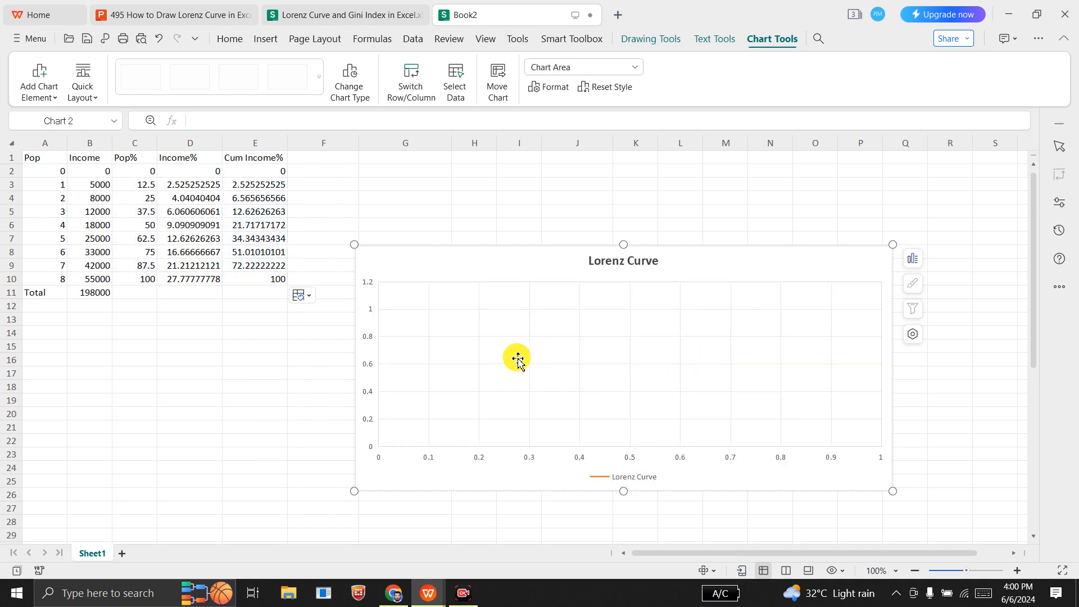
Add a chart series named Perfect Equality with the Pop% cells C2:C10 as its X values
right_click(560, 369)
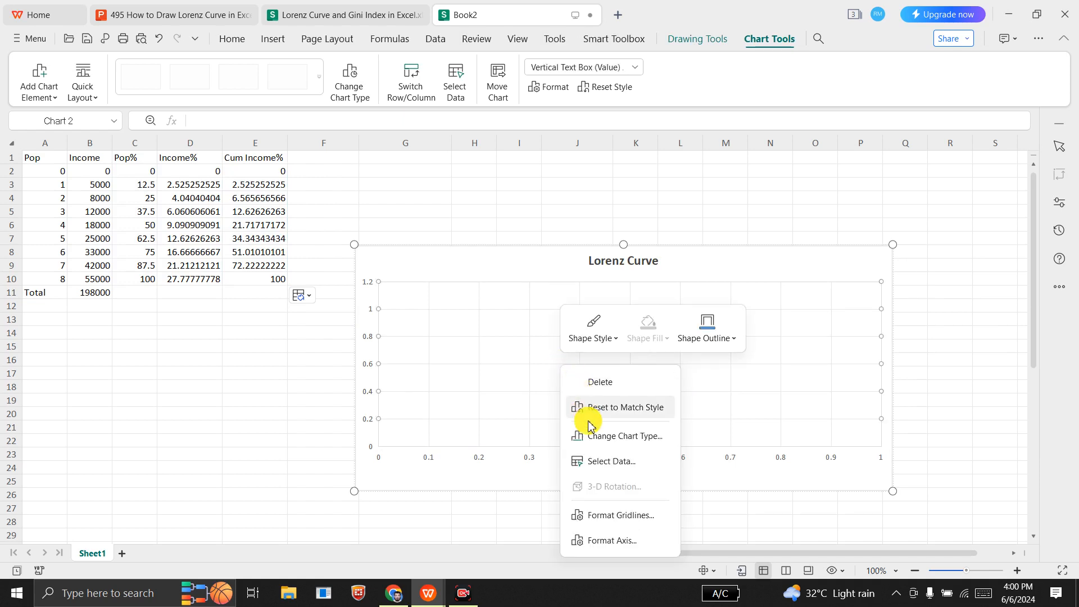
click(596, 461)
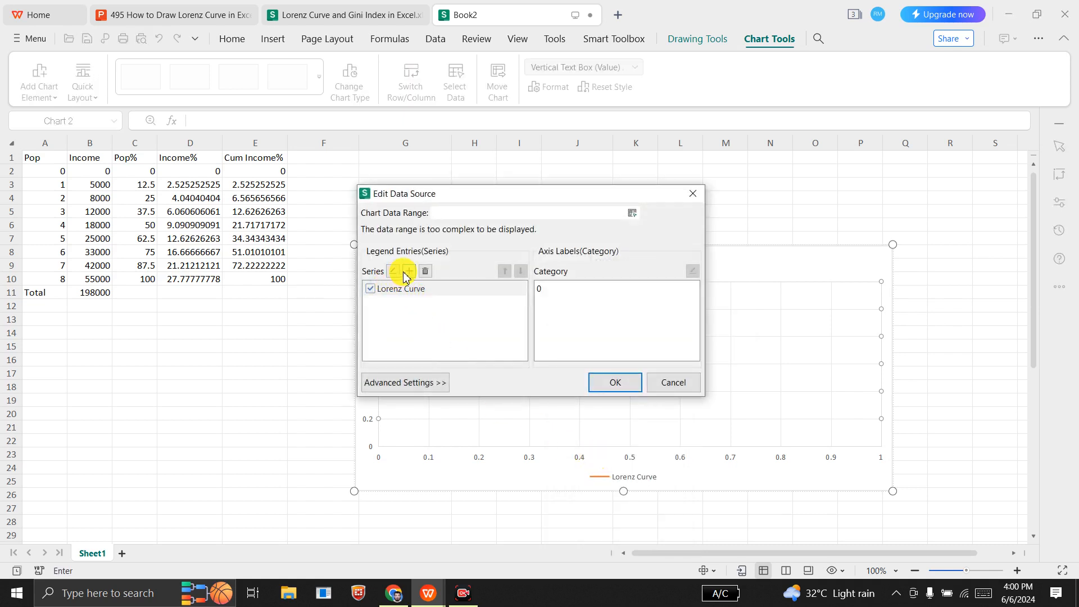
click(408, 272)
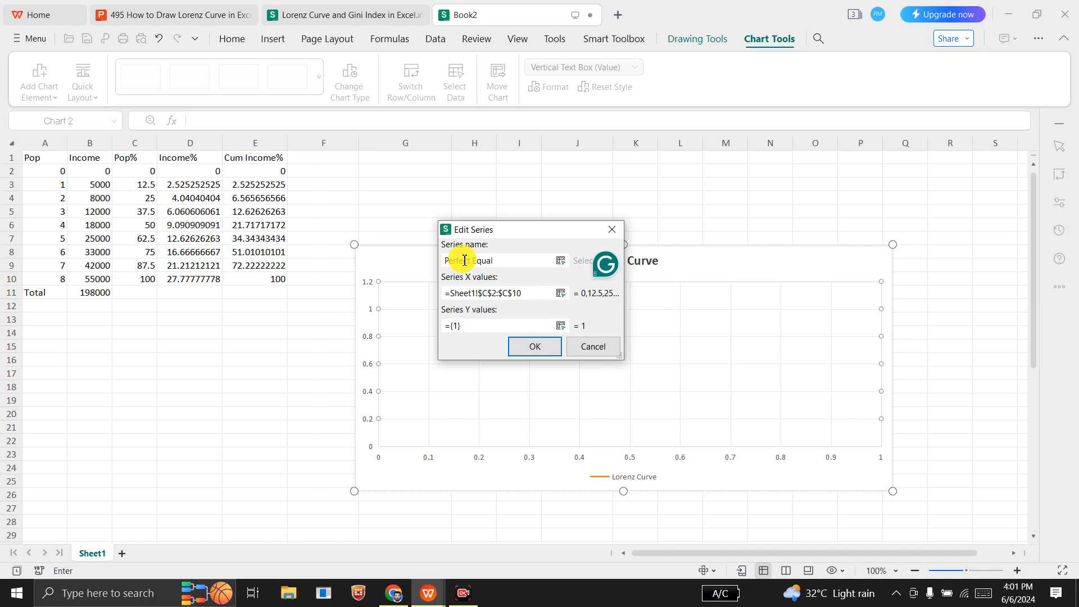
click(561, 293)
key(BackSpace)
key(BackSpace)
key(BackSpace)
key(BackSpace)
key(BackSpace)
key(BackSpace)
key(BackSpace)
key(BackSpace)
key(BackSpace)
key(BackSpace)
key(BackSpace)
key(BackSpace)
key(BackSpace)
key(BackSpace)
key(BackSpace)
key(BackSpace)
key(BackSpace)
key(BackSpace)
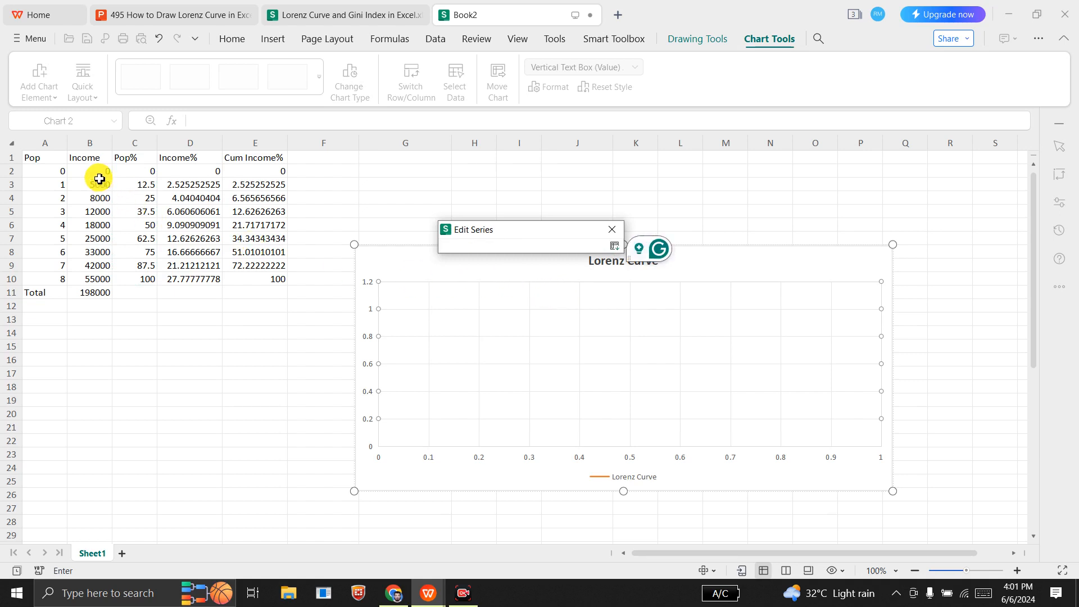
drag(99, 173, 141, 276)
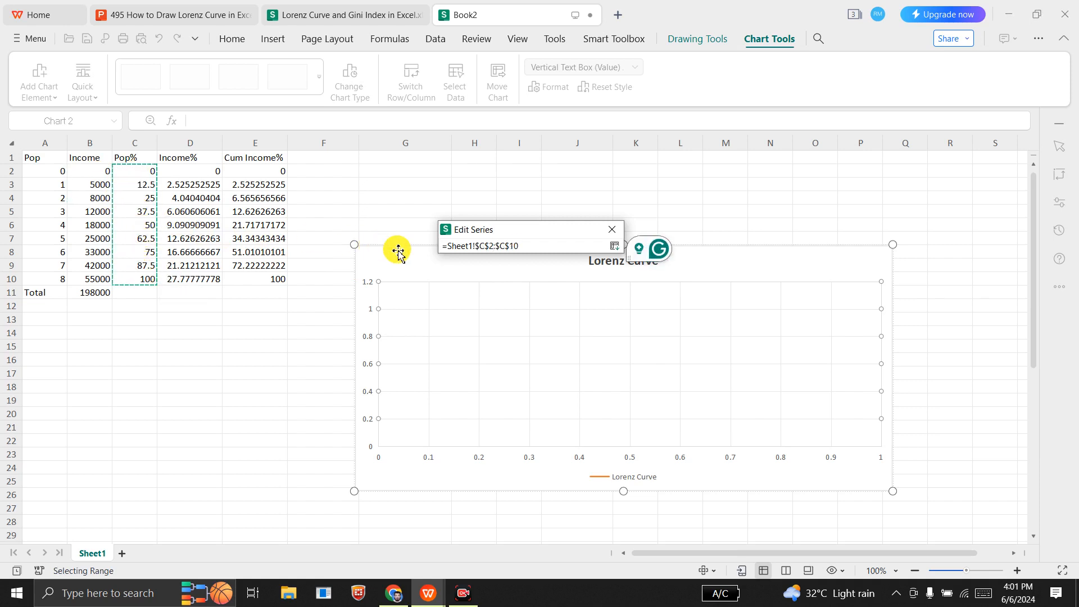
click(615, 246)
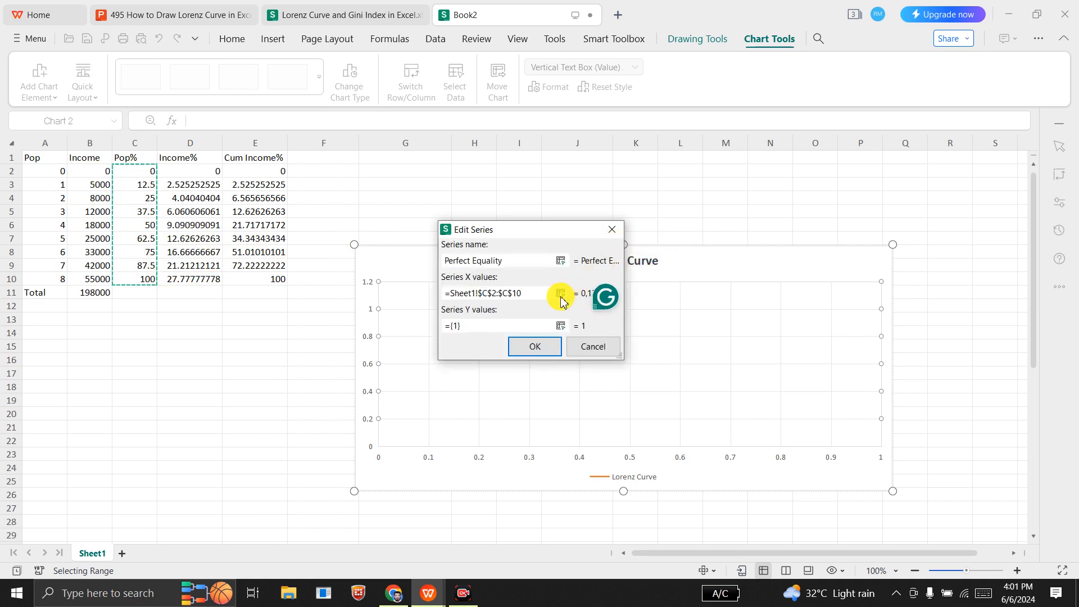
Set the new Perfect Equality series' Y values to the Pop% cells C2:C10 and accept the series
click(548, 327)
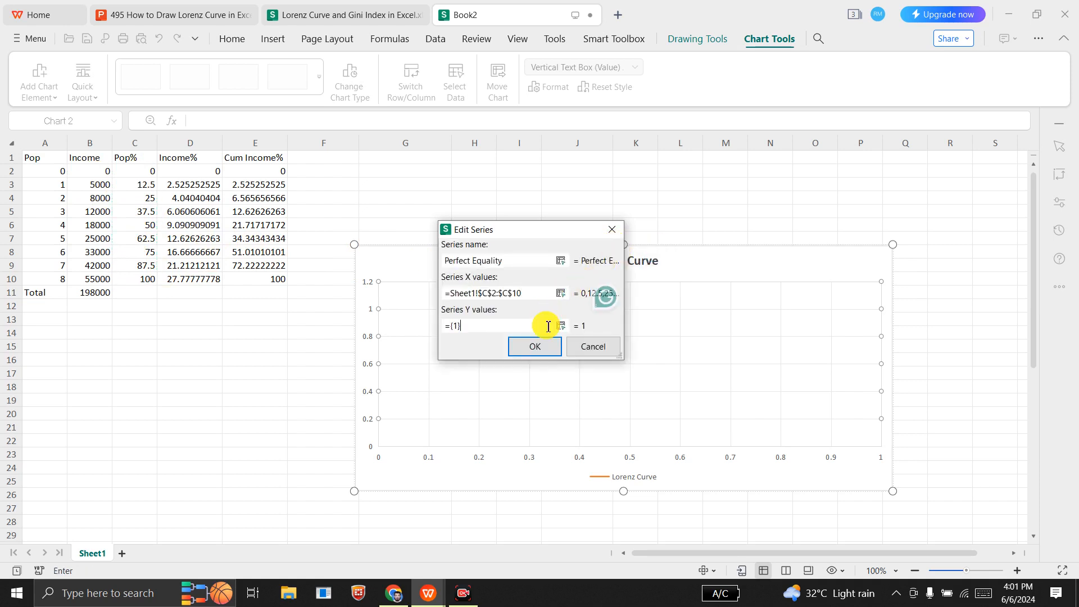
key(BackSpace)
key(BackSpace)
key(BackSpace)
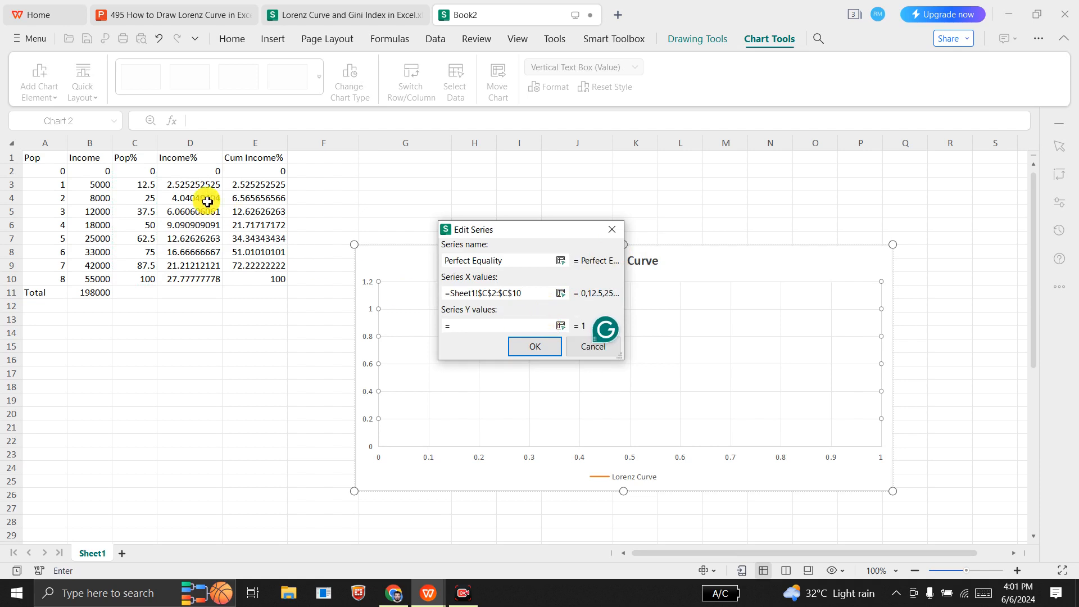
drag(146, 170, 151, 279)
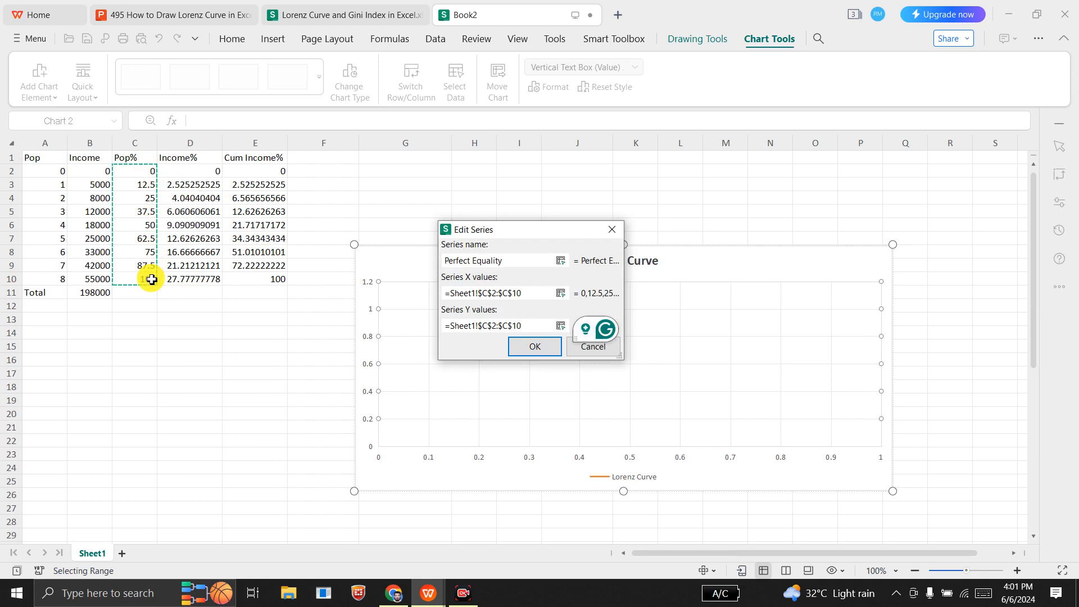
click(526, 348)
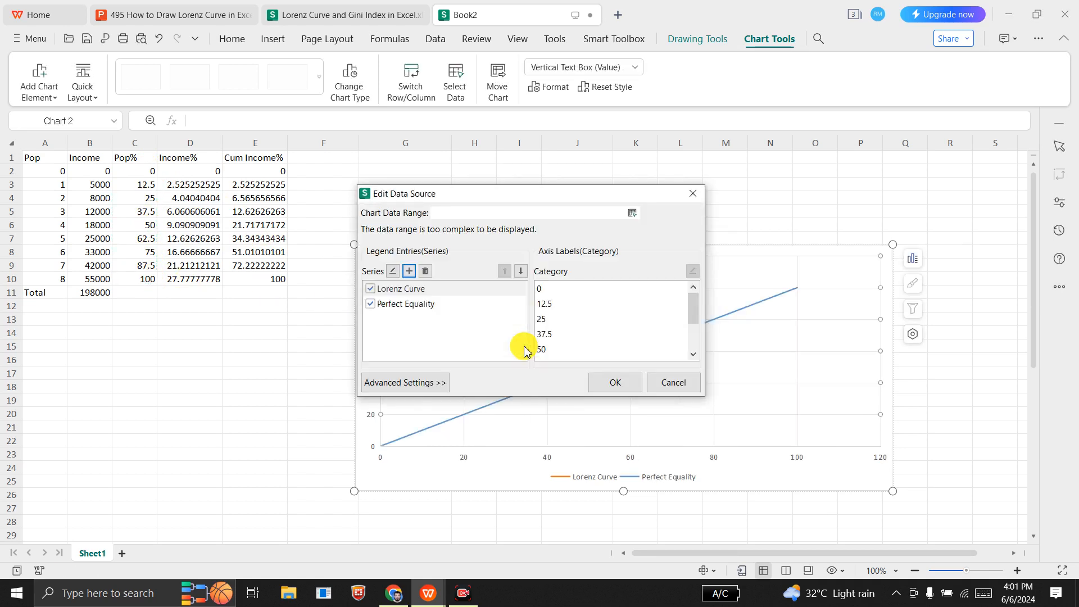
Remove the existing Lorenz Curve series and start a new series named Lorenz Curve
click(425, 273)
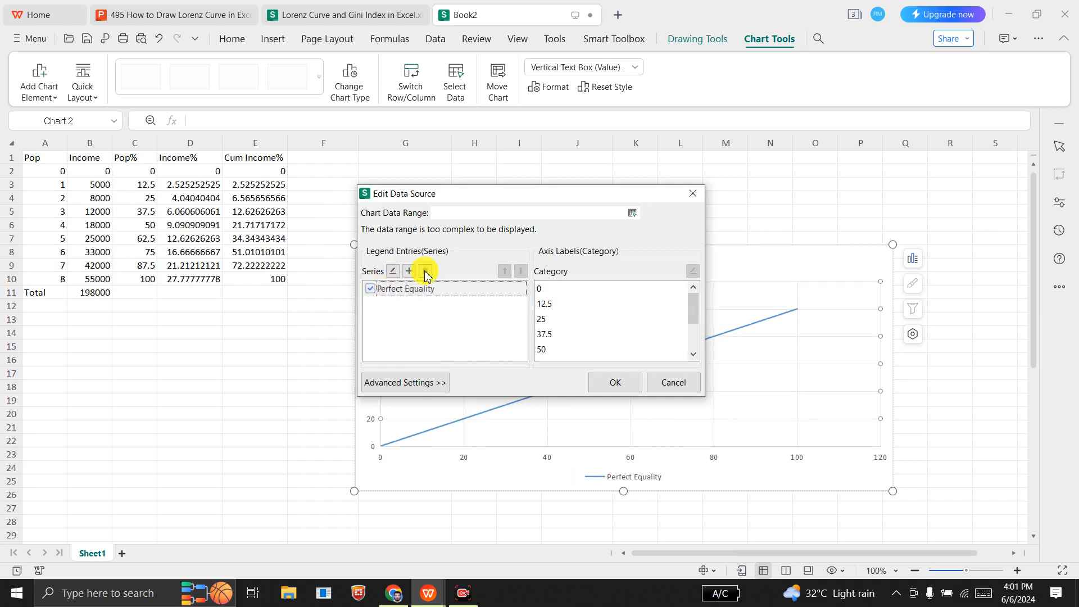
click(409, 270)
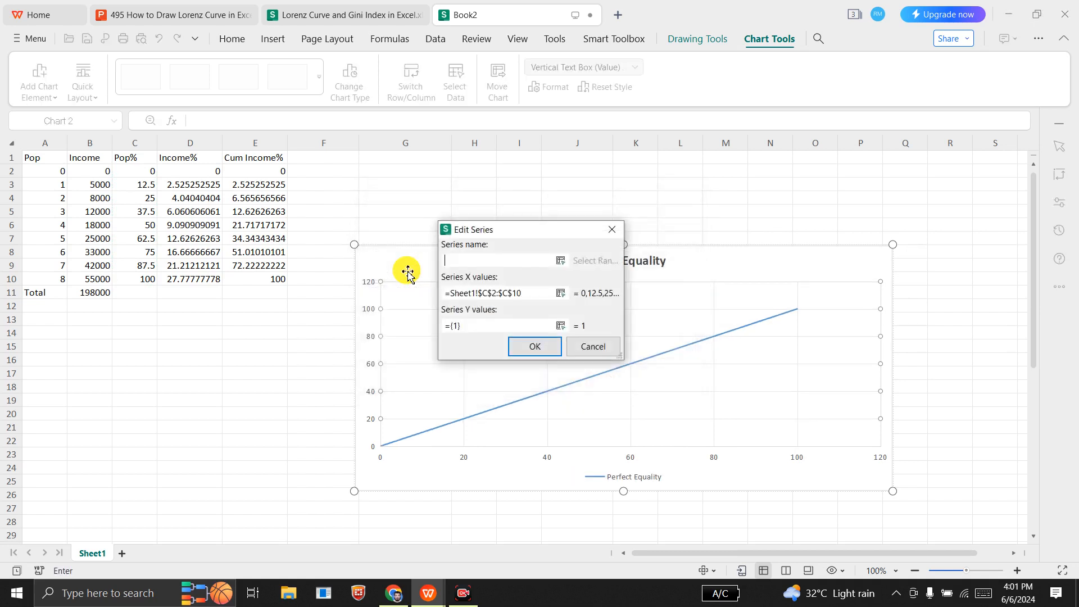
click(463, 263)
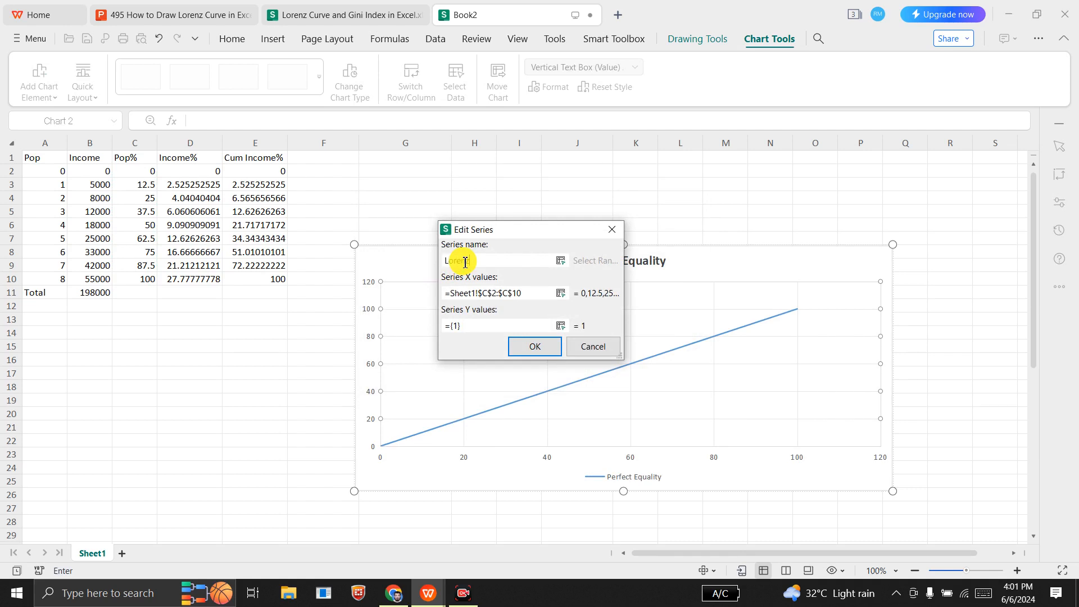
text(ve)
Set the Lorenz Curve series' X values to the Pop% cells C2:C10
click(534, 292)
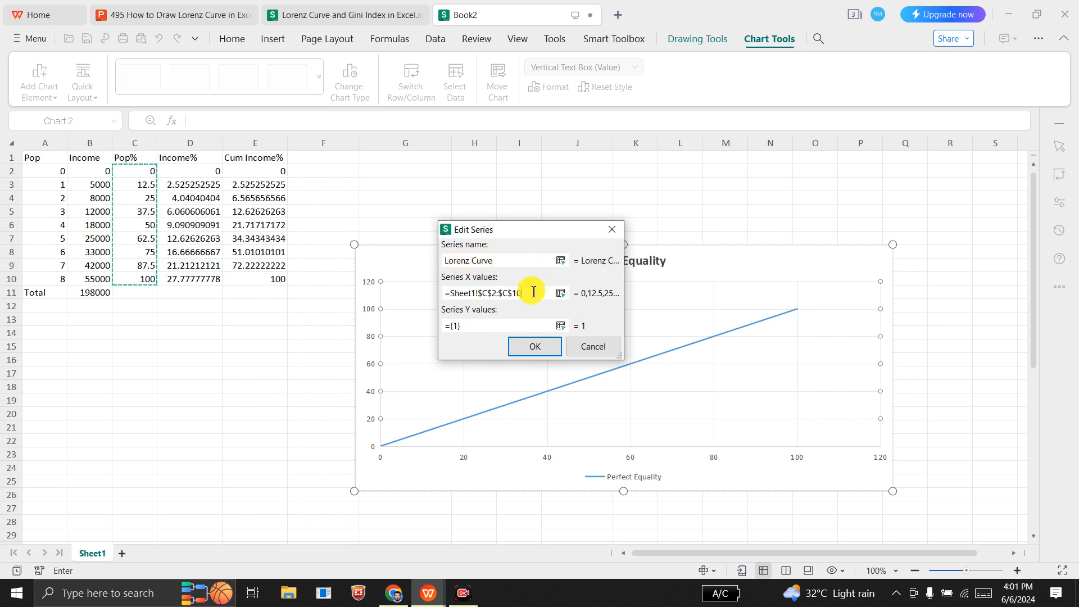
key(BackSpace)
key(BackSpace)
key(BackSpace)
key(BackSpace)
key(BackSpace)
key(BackSpace)
key(BackSpace)
key(BackSpace)
key(BackSpace)
key(BackSpace)
key(BackSpace)
key(BackSpace)
key(BackSpace)
key(BackSpace)
key(BackSpace)
key(BackSpace)
key(BackSpace)
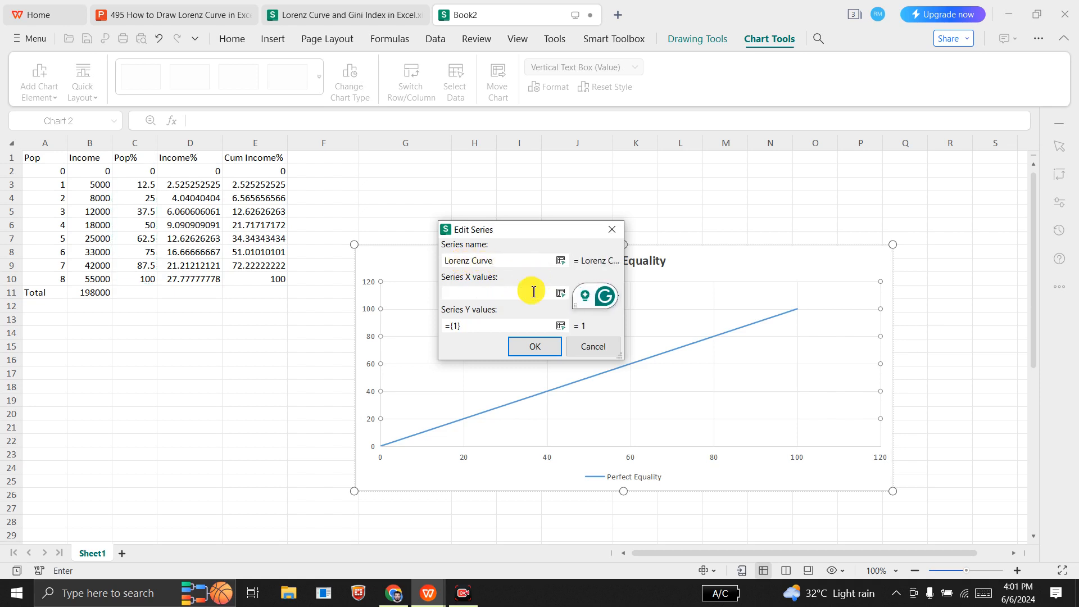
click(560, 293)
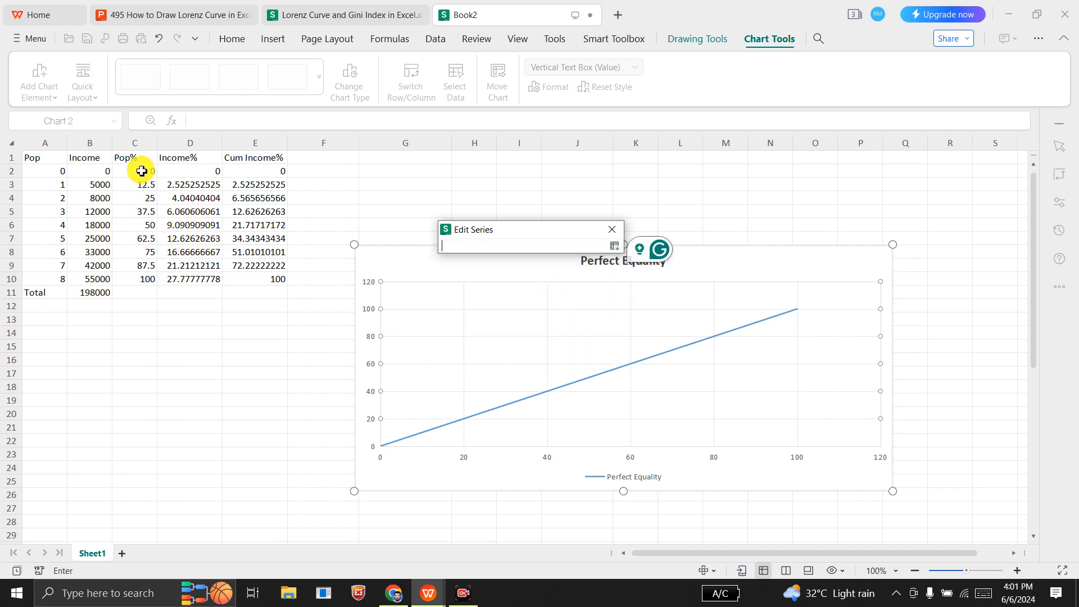
drag(142, 174, 145, 279)
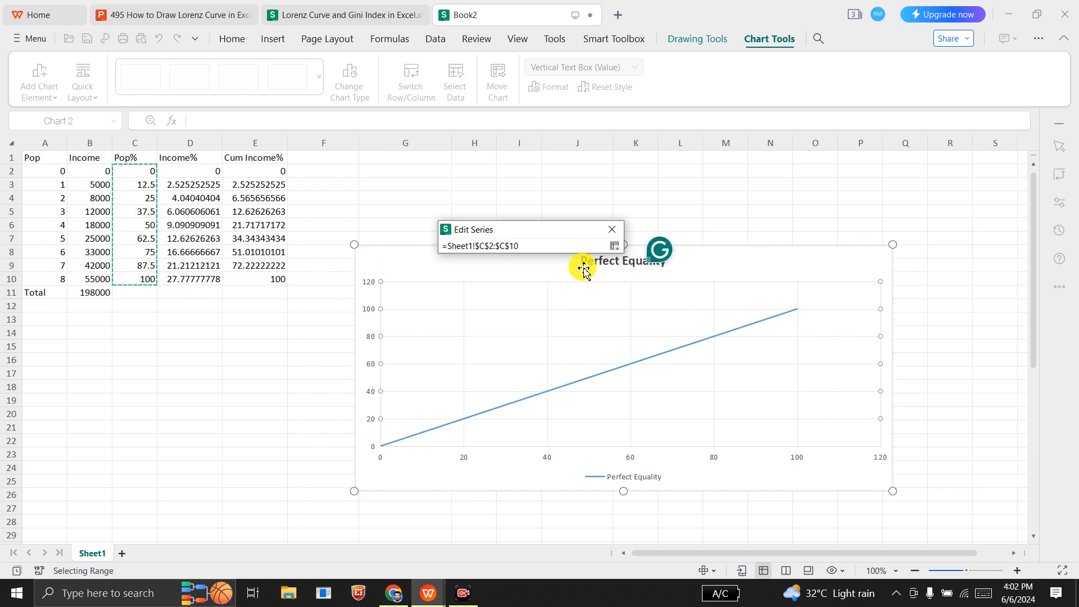
click(615, 249)
Set the Lorenz Curve series' Y values to the Cum Income% cells E2:E10 and apply the data source
click(519, 326)
key(BackSpace)
key(BackSpace)
key(BackSpace)
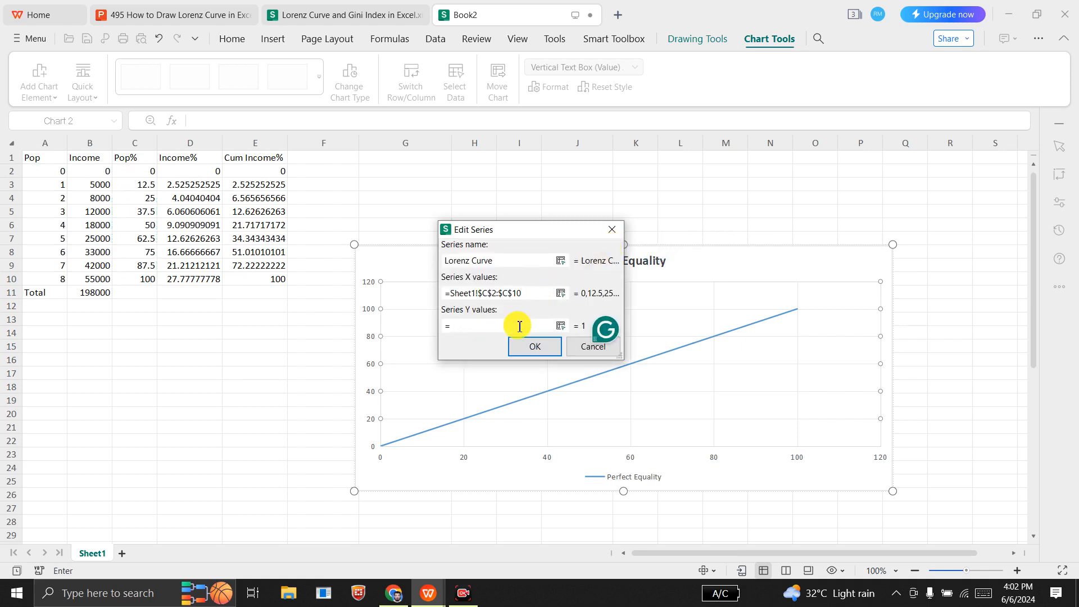
click(256, 169)
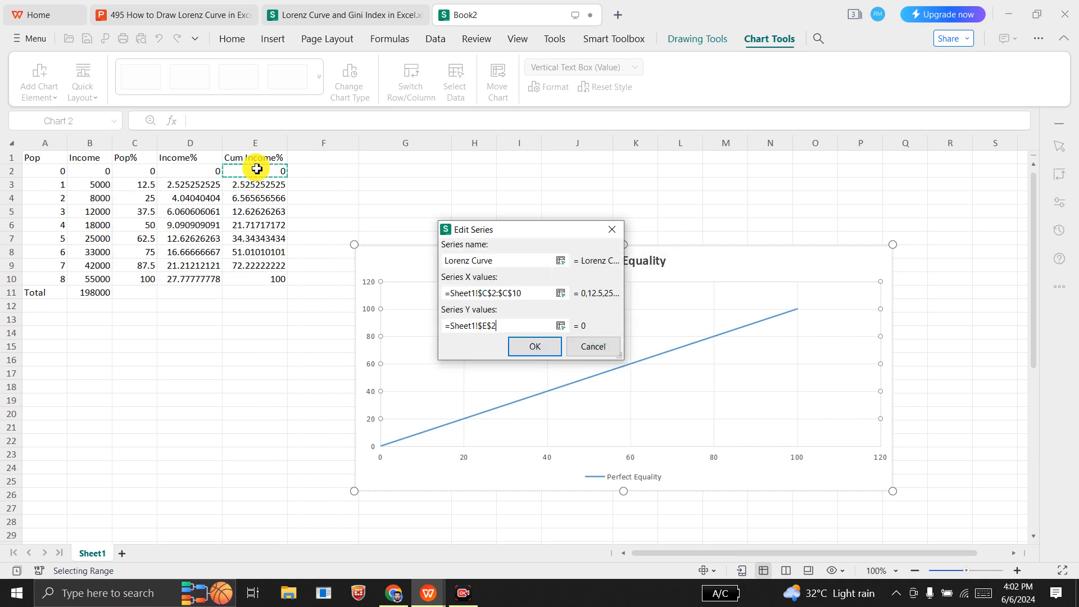
key(shift+Down)
key(shift+Down)
key(shift+Down)
key(shift+Down)
key(shift+Down)
key(shift+Down)
key(shift+Down)
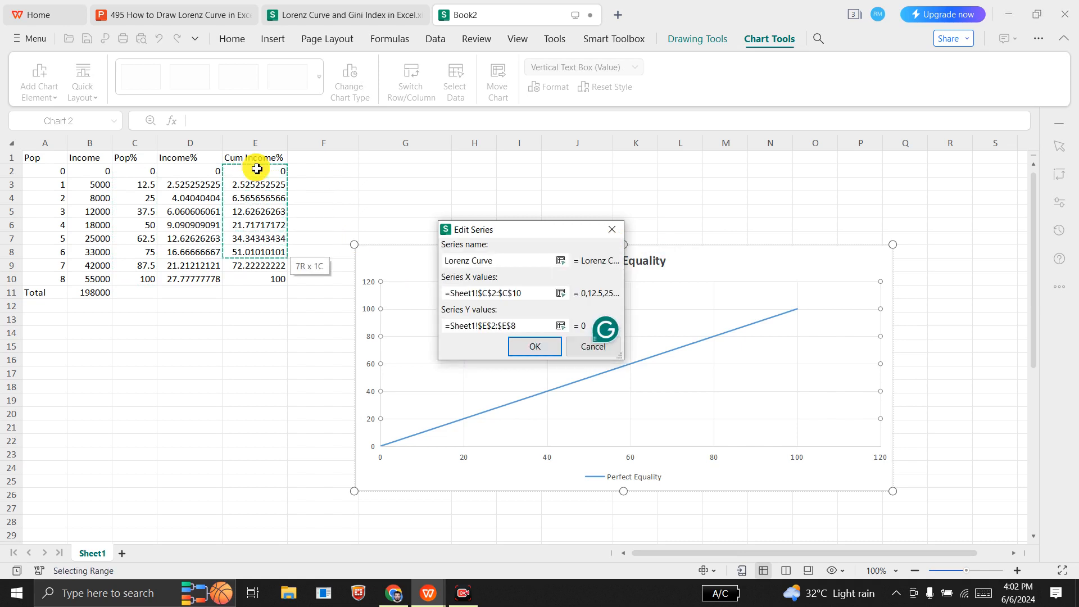
key(shift+Down)
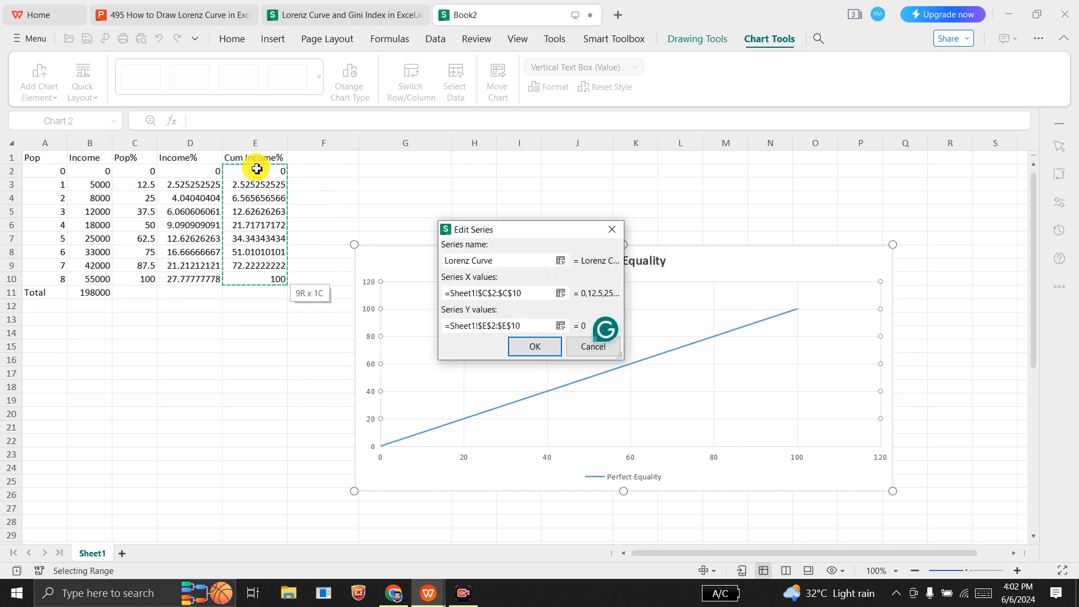
click(529, 352)
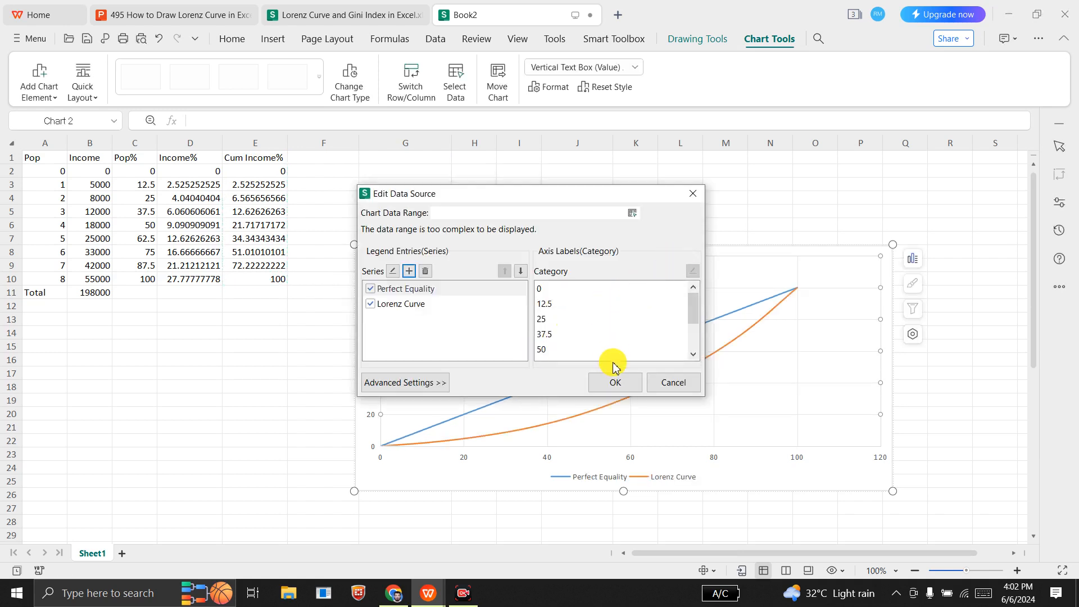
click(615, 382)
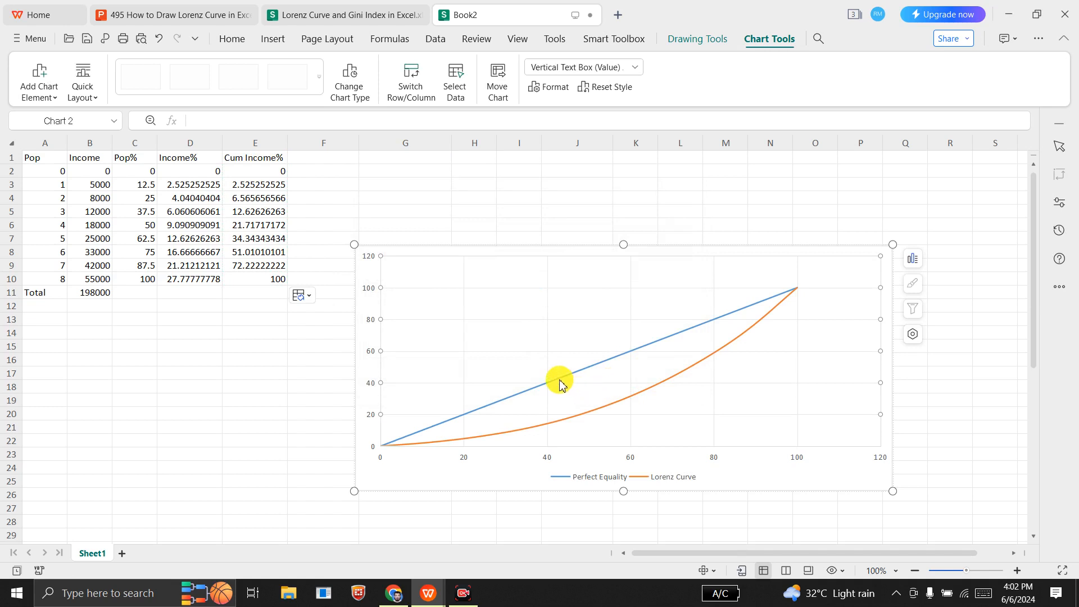
Set the maximum bound of the chart's horizontal axis to 100
mouse_move(559, 383)
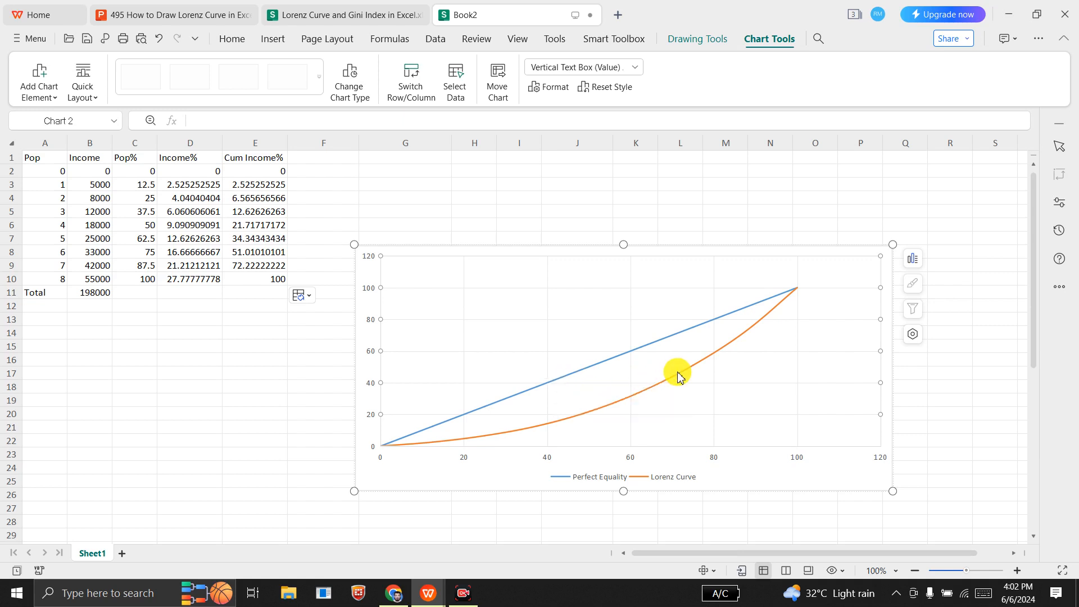
mouse_move(683, 376)
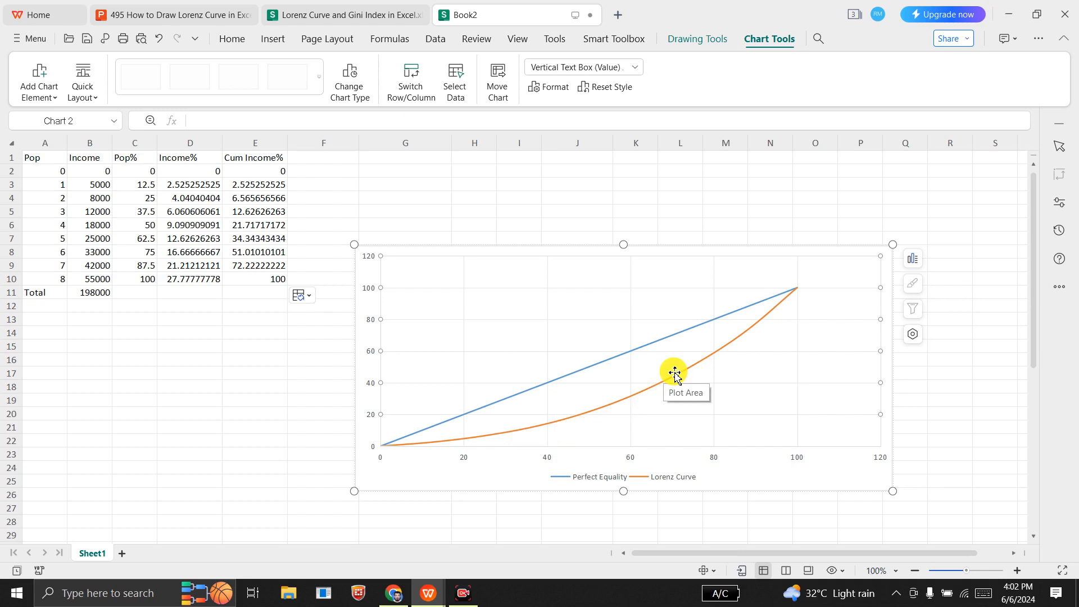
click(824, 459)
click(872, 457)
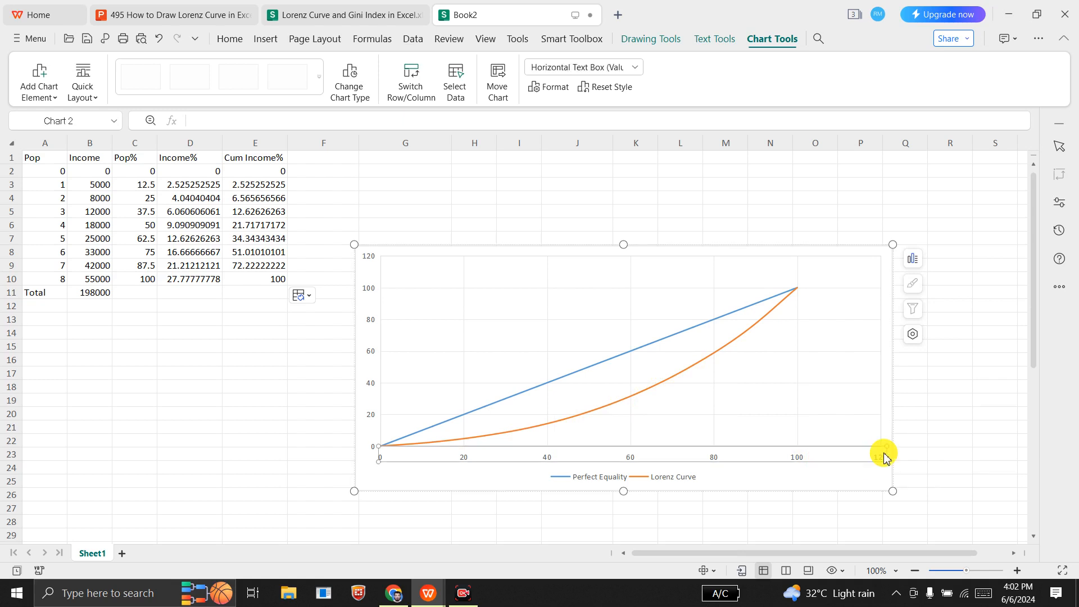
right_click(883, 456)
click(923, 442)
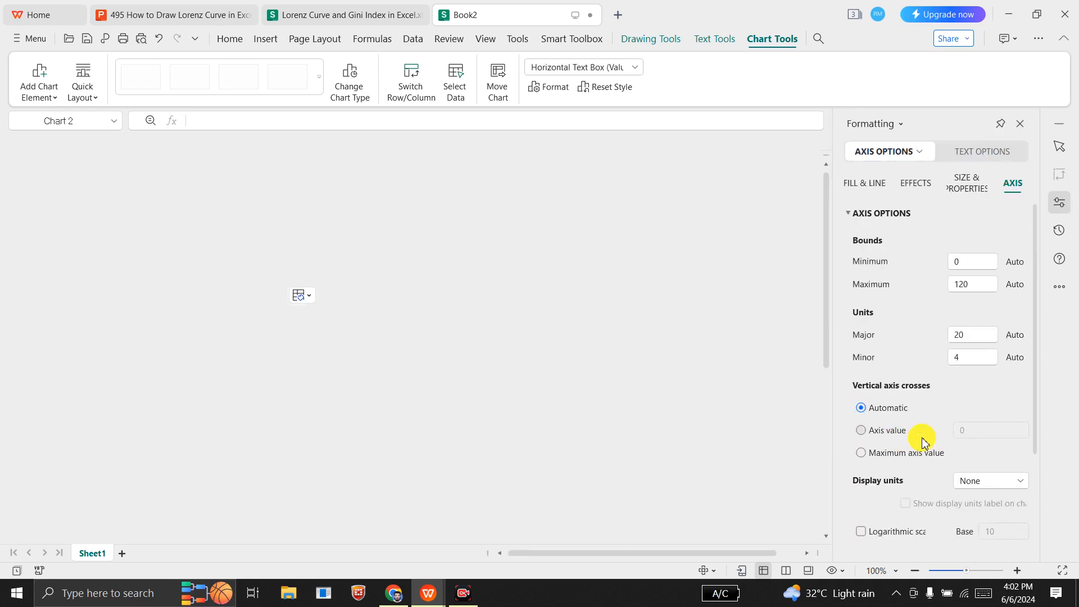
click(973, 286)
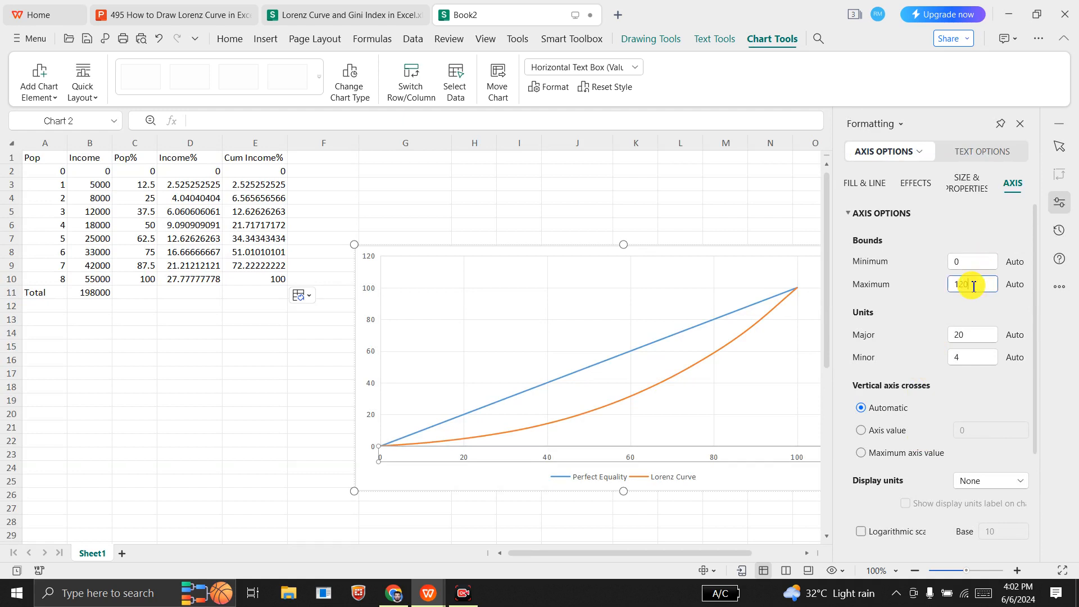
key(BackSpace)
key(BackSpace)
text(00)
key(Return)
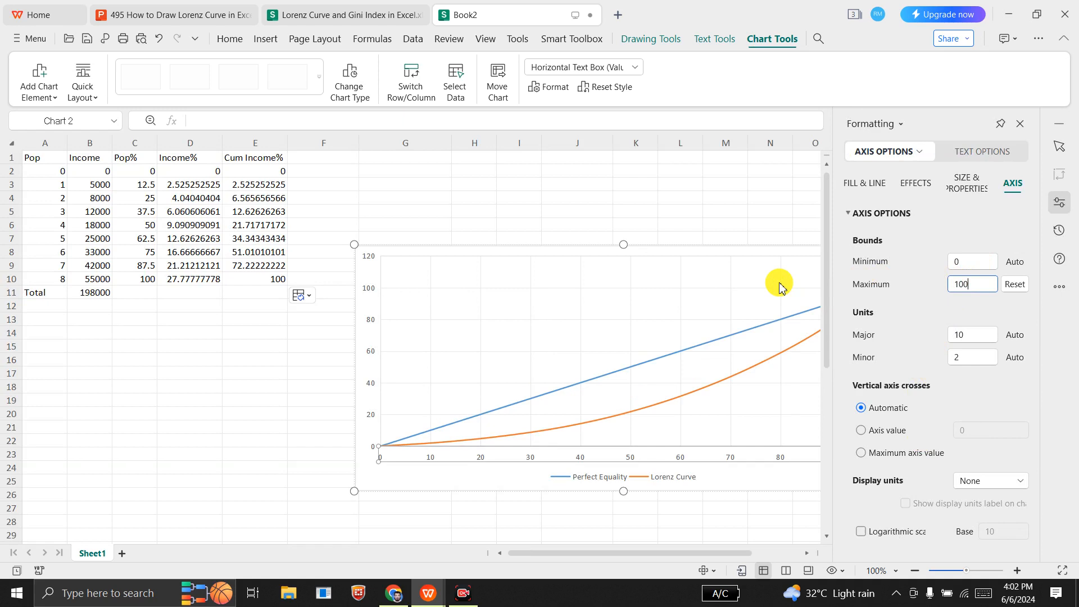
Set the maximum bound of the chart's vertical axis to 100
click(365, 392)
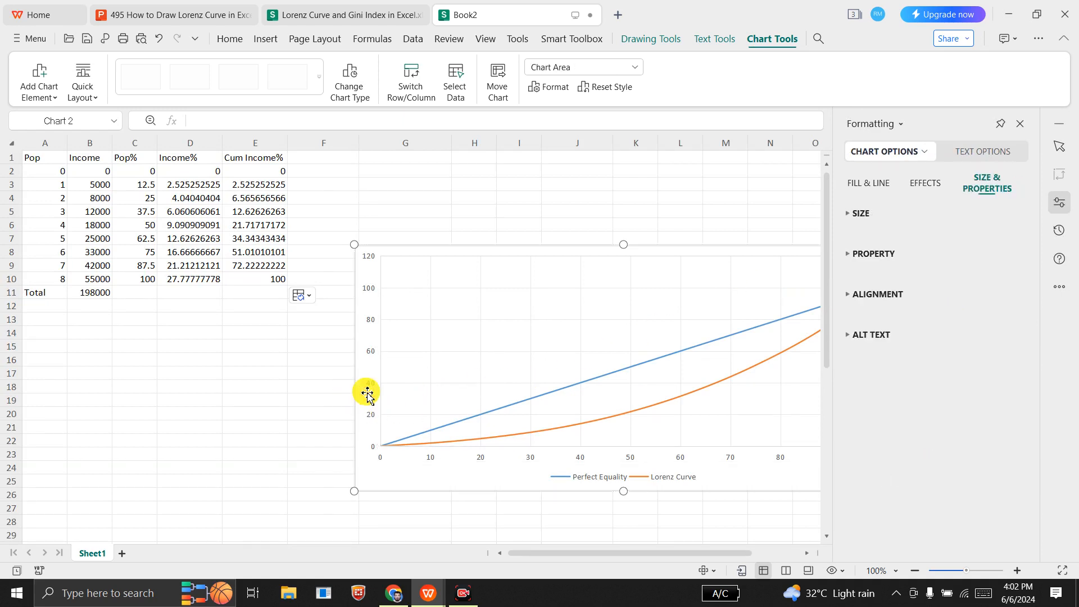
click(367, 317)
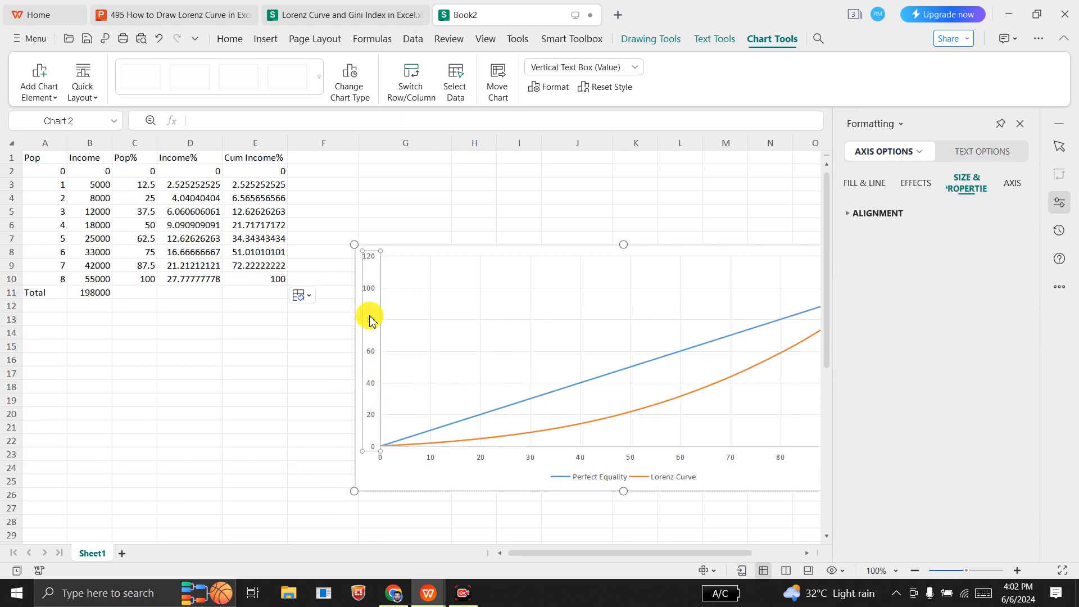
right_click(369, 258)
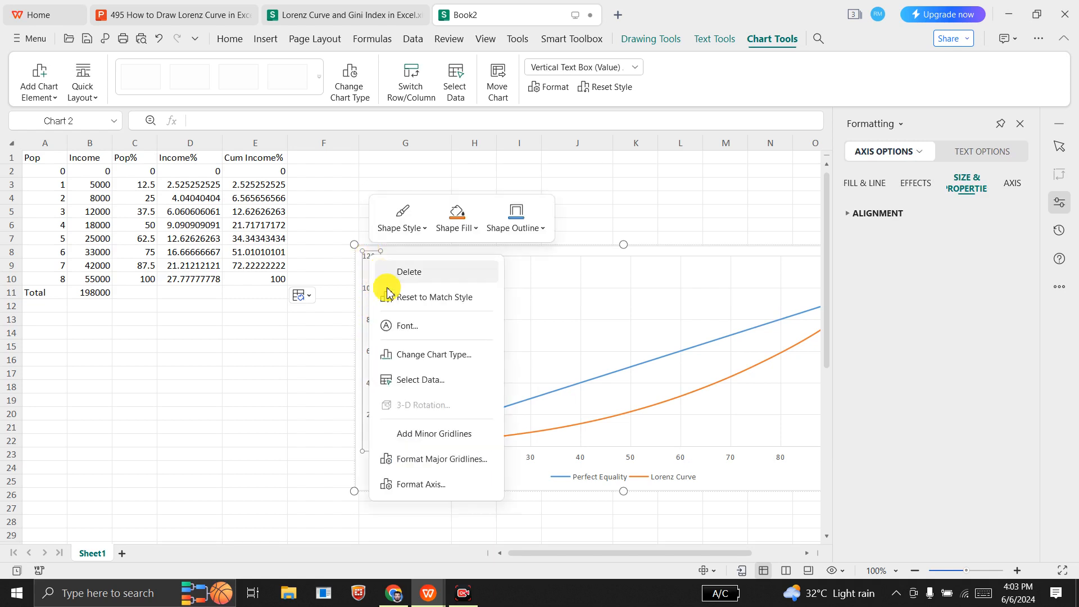
click(422, 484)
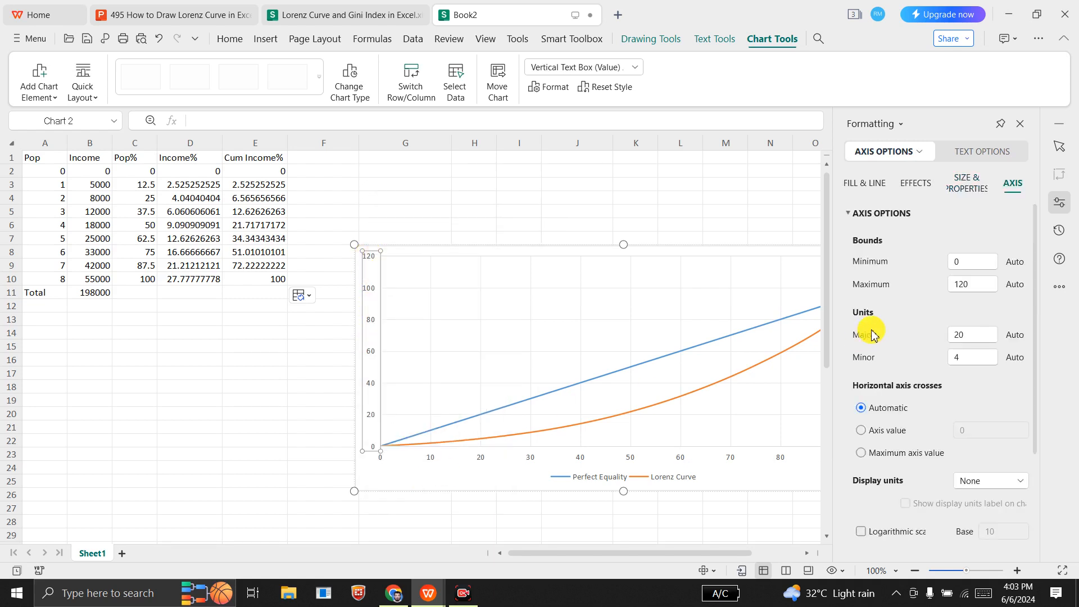
click(973, 283)
key(BackSpace)
key(BackSpace)
text(00)
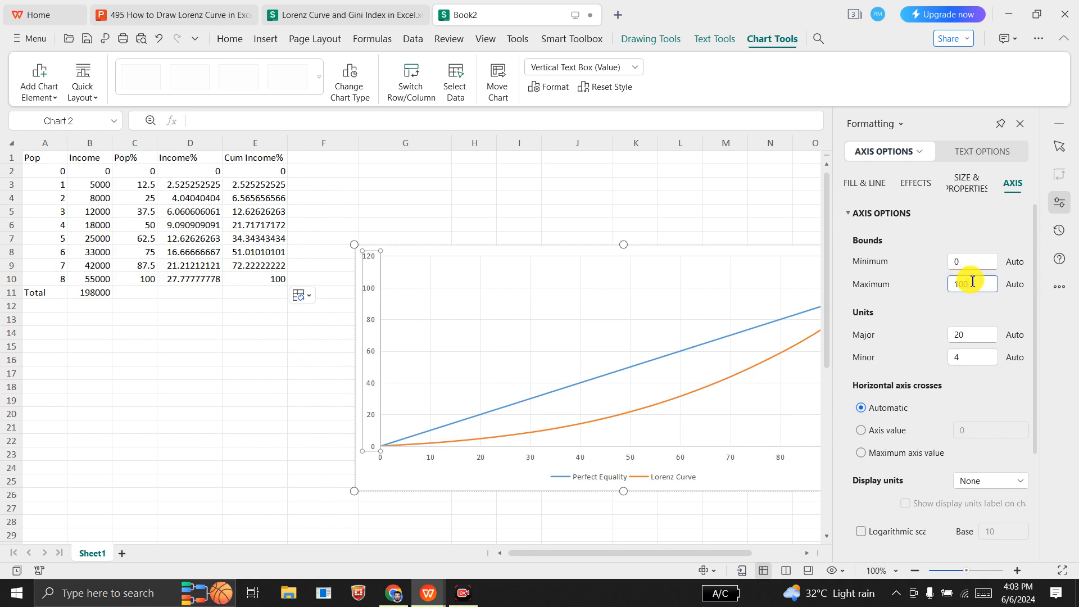
key(Return)
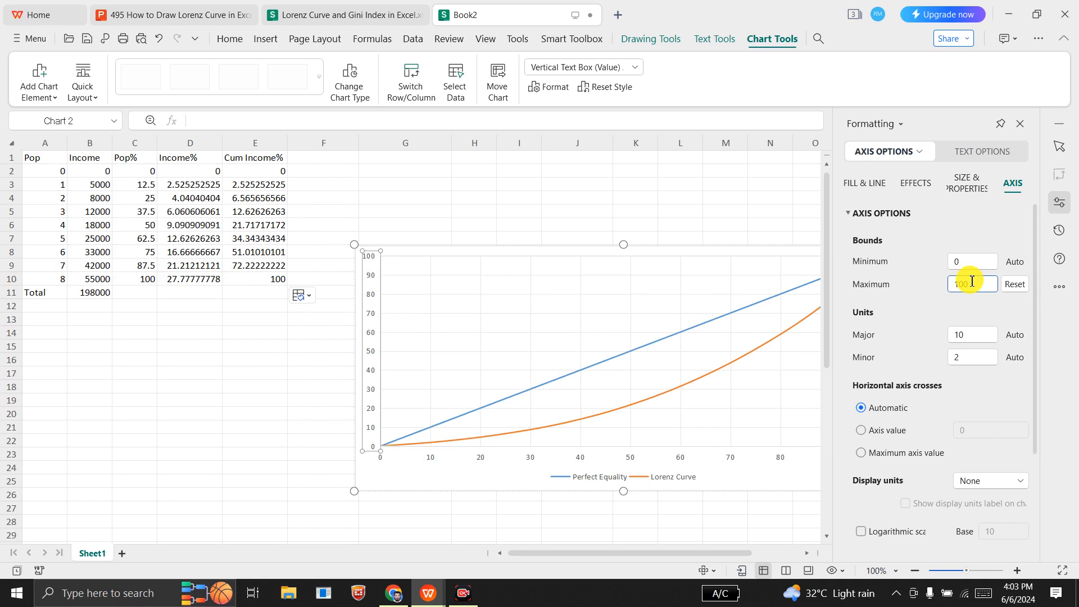
Close the axis formatting settings and deselect the chart
click(1020, 123)
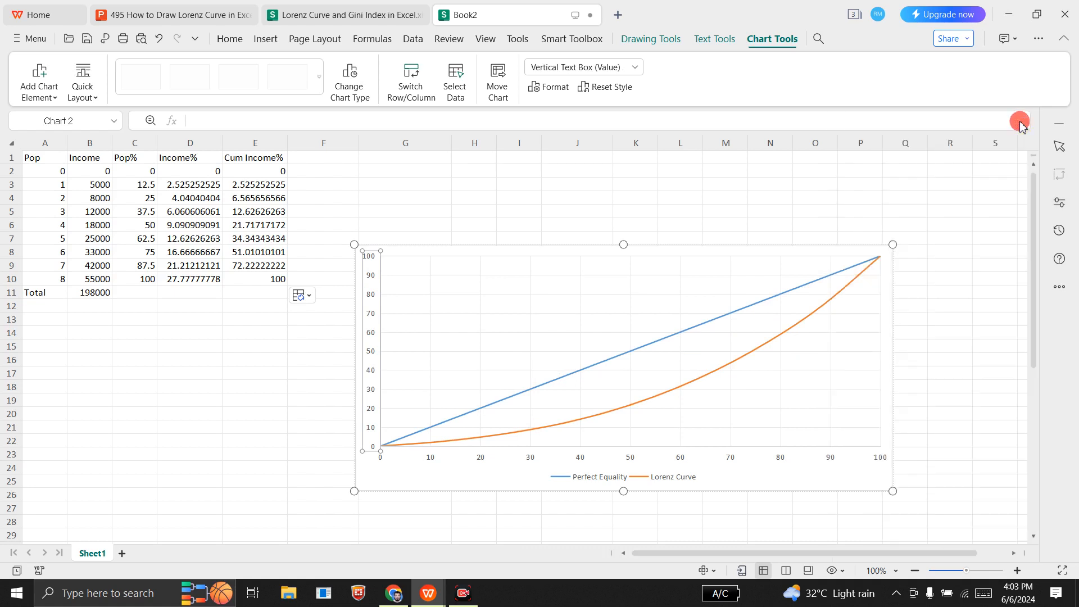
click(567, 509)
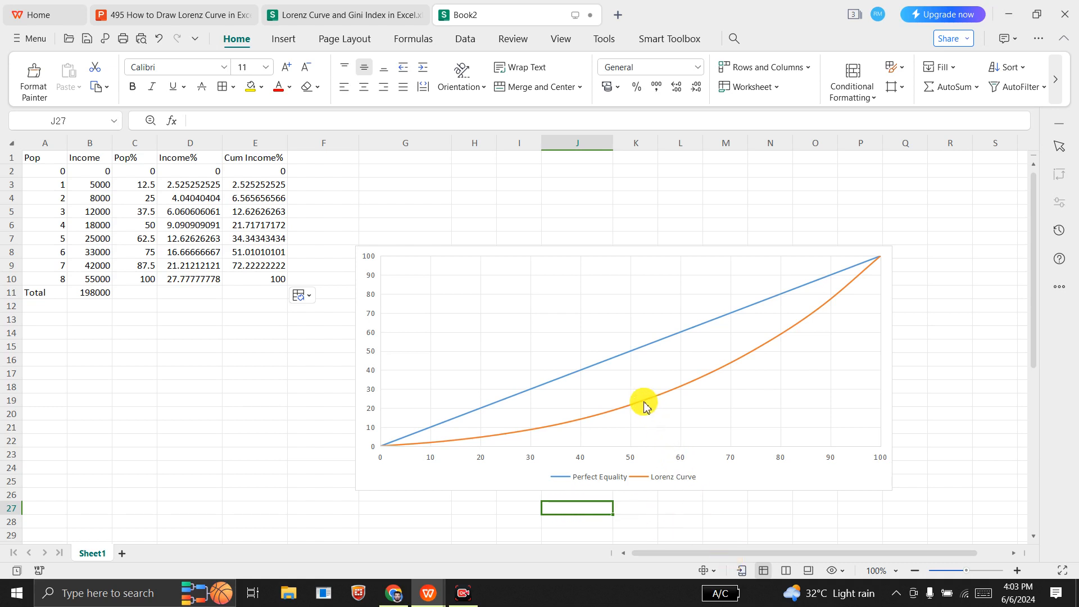
mouse_move(606, 367)
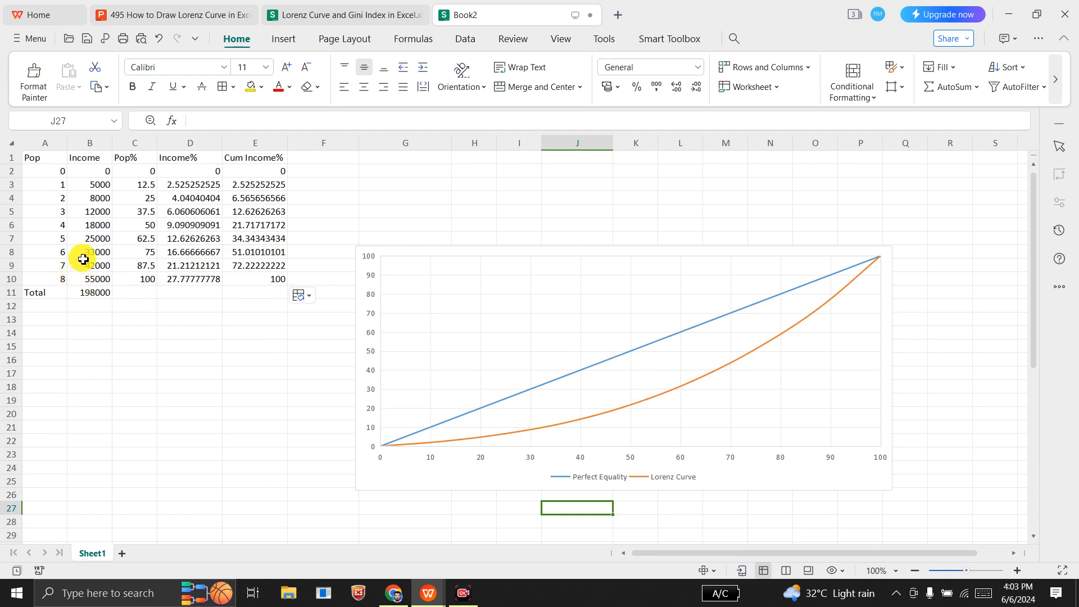
Set the Income values in B4:B7 to 5500, 6000, 6500 and 7000
click(98, 200)
text(5500)
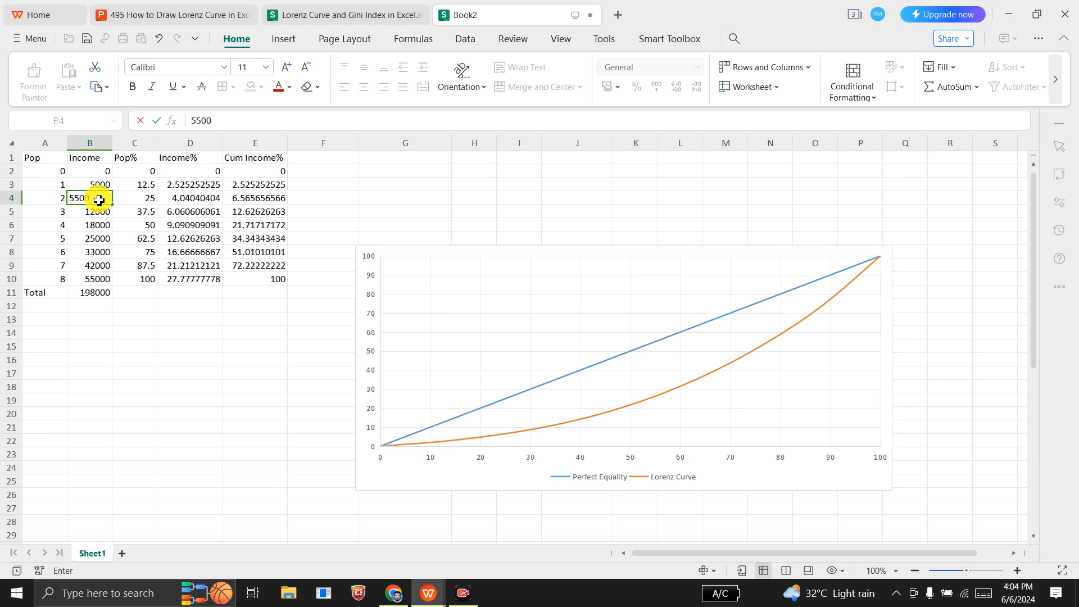
key(Return)
text(6000)
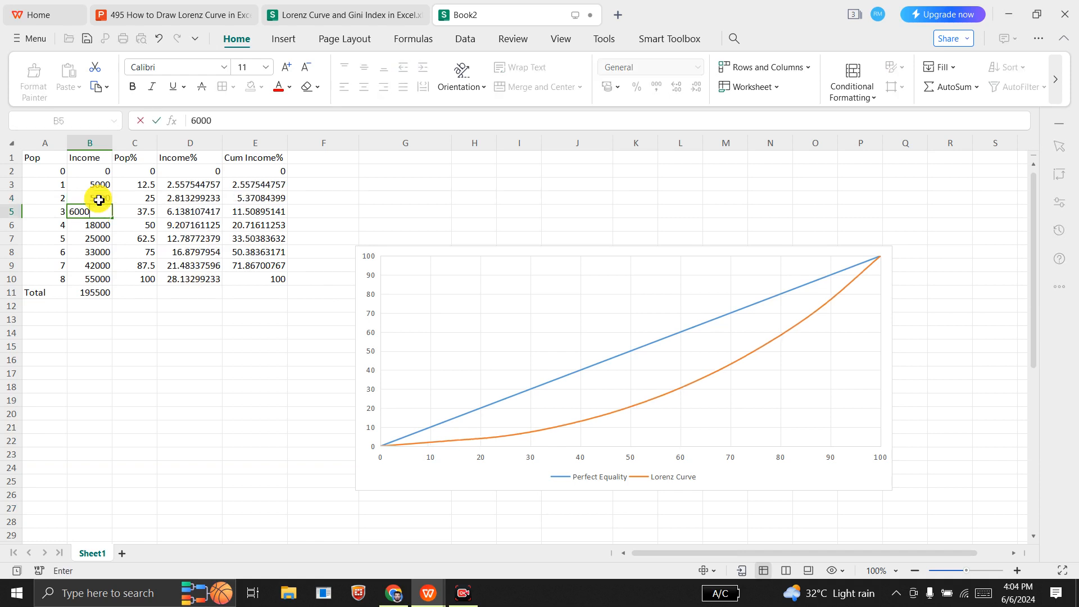
key(Return)
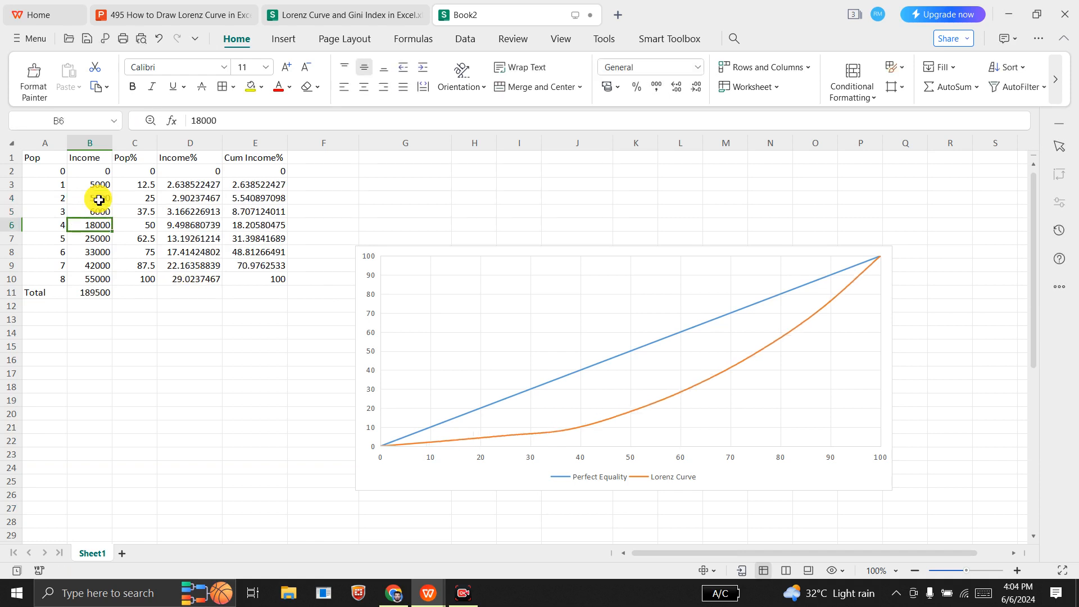
text(6500)
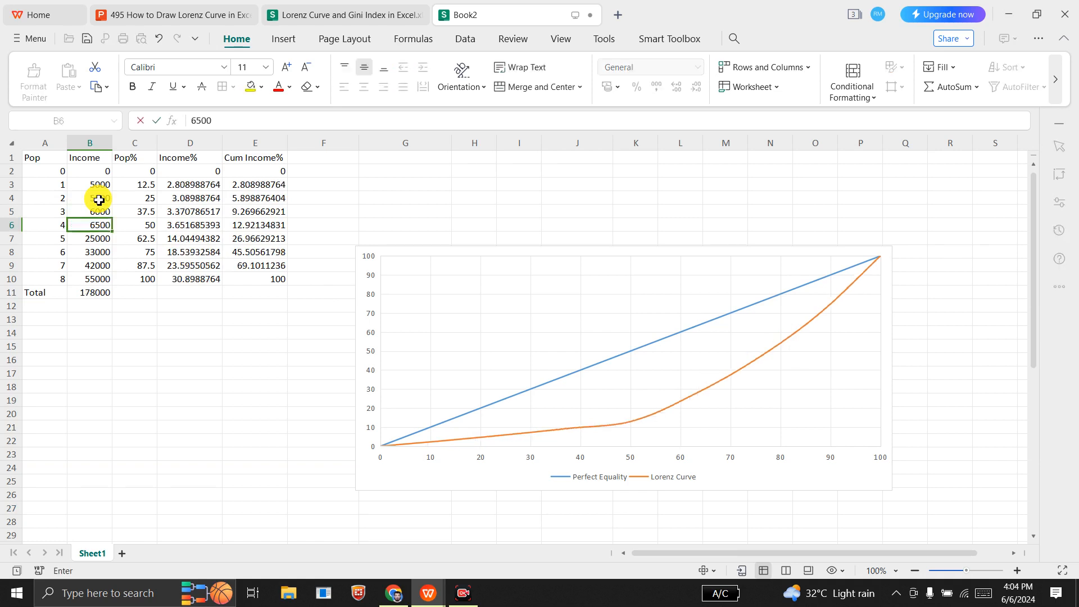
key(Return)
text(7000)
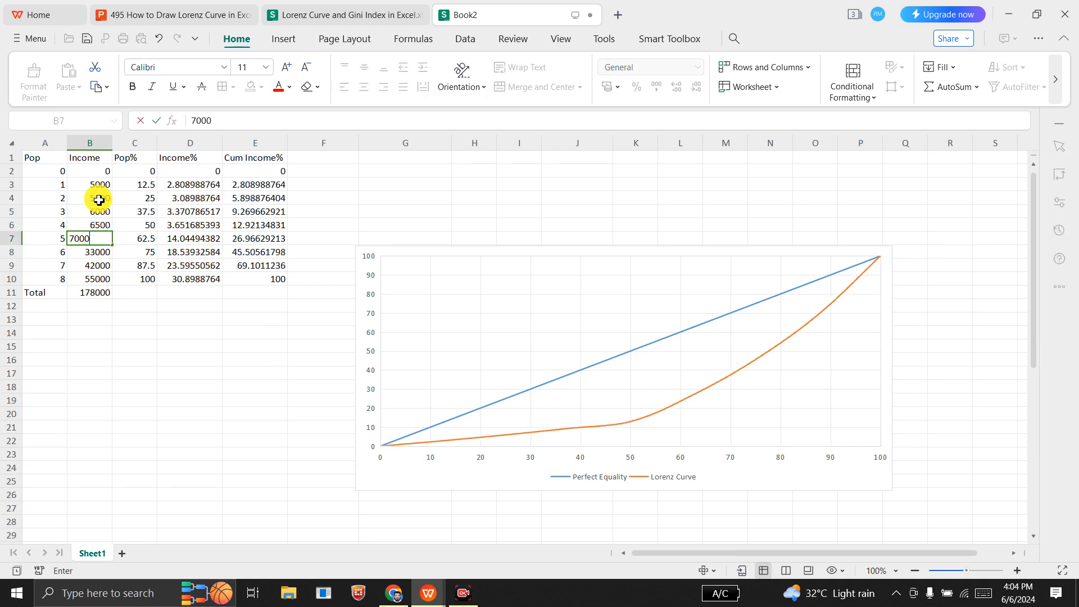
key(Return)
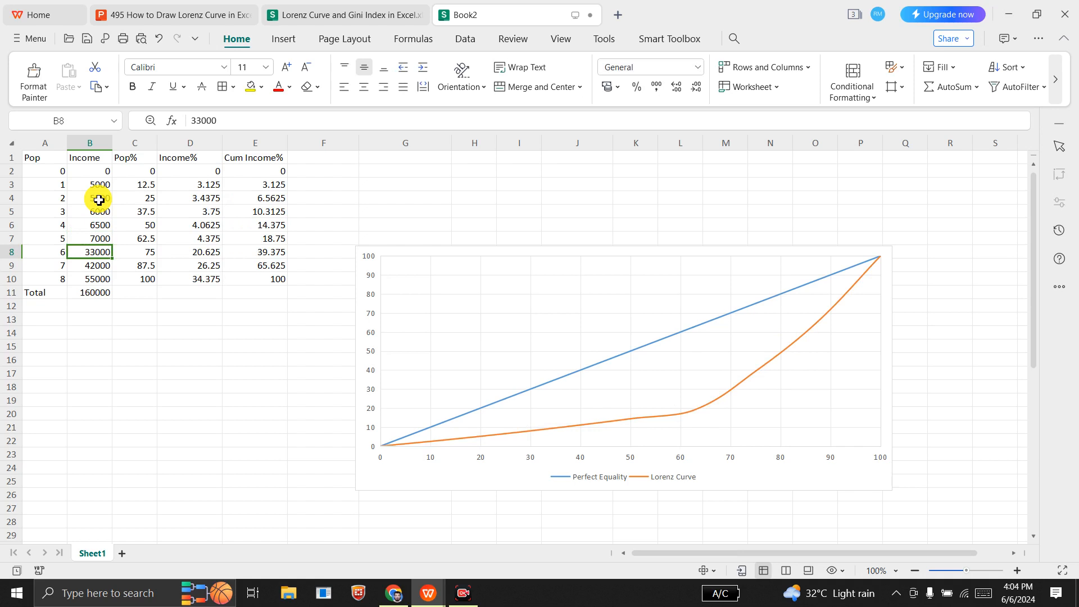
Set the Income values in B8:B10 to 7500, 8000 and 8500
text(75000)
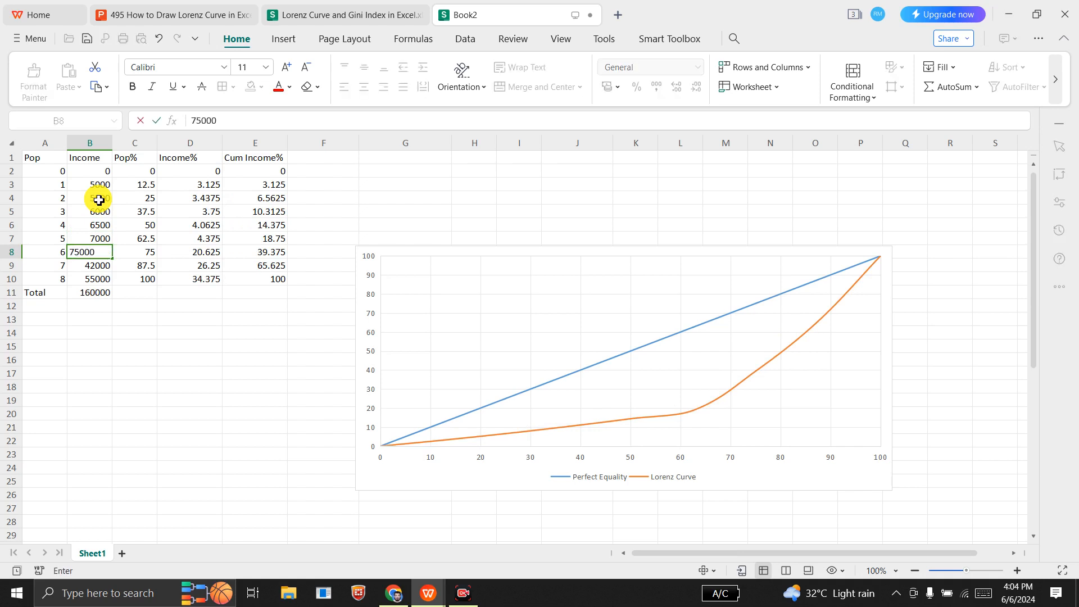
key(BackSpace)
key(Return)
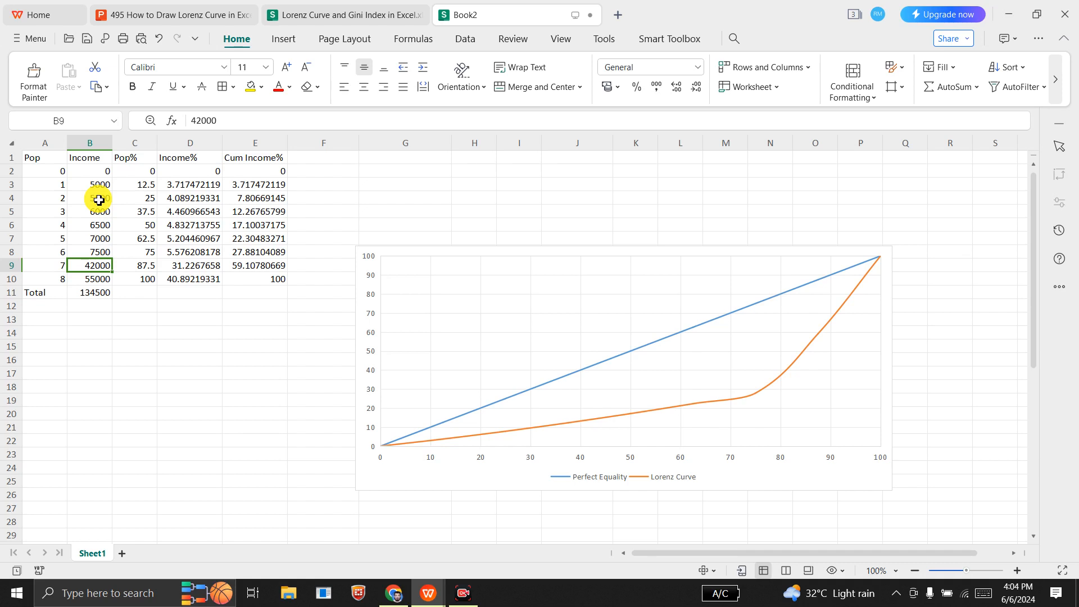
text(8000)
key(Return)
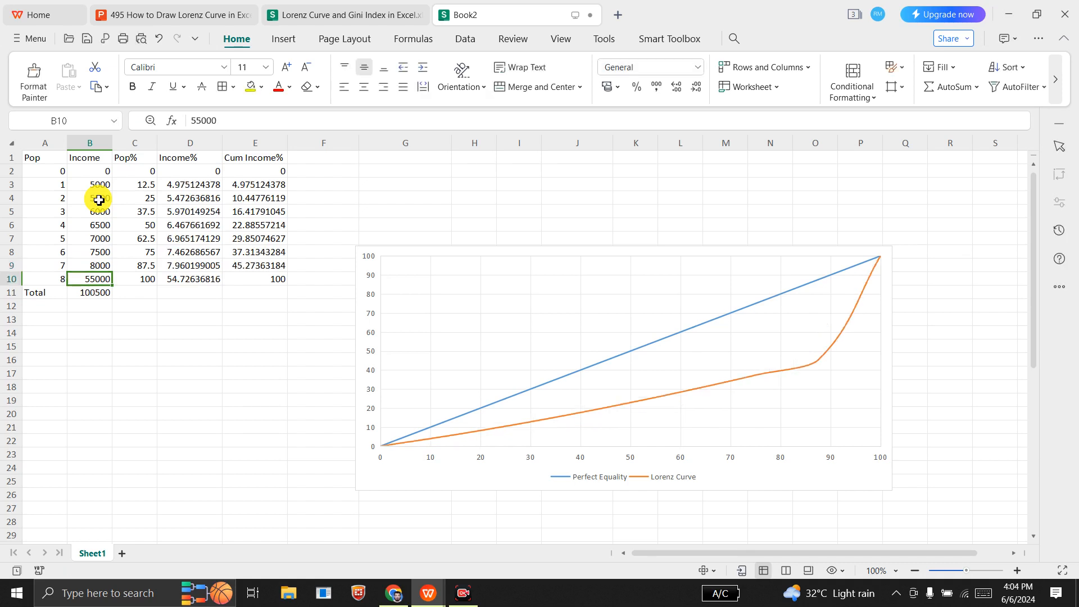
text(8500)
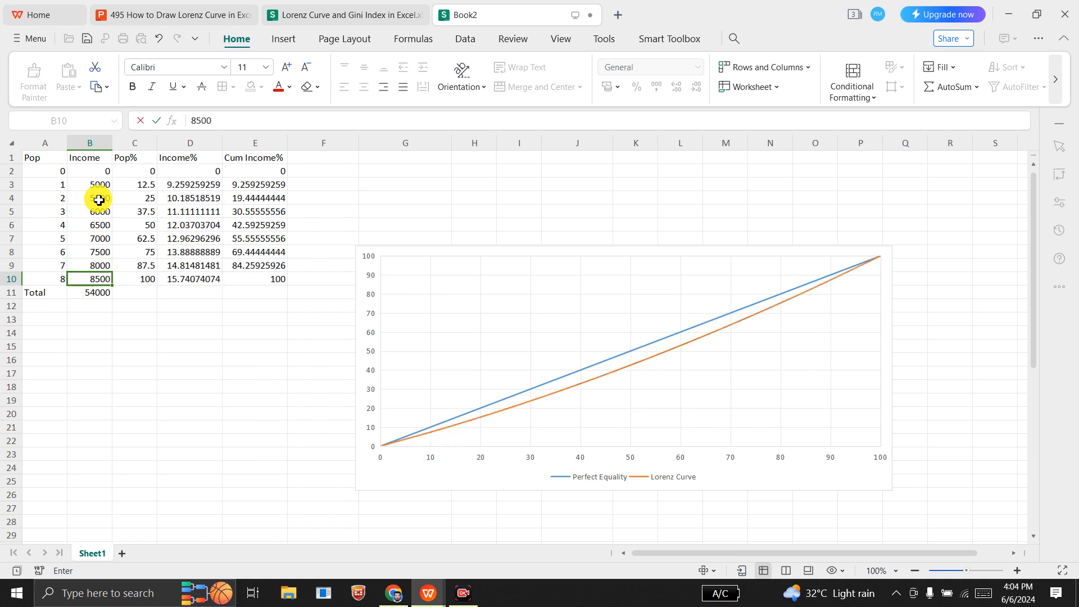
key(Return)
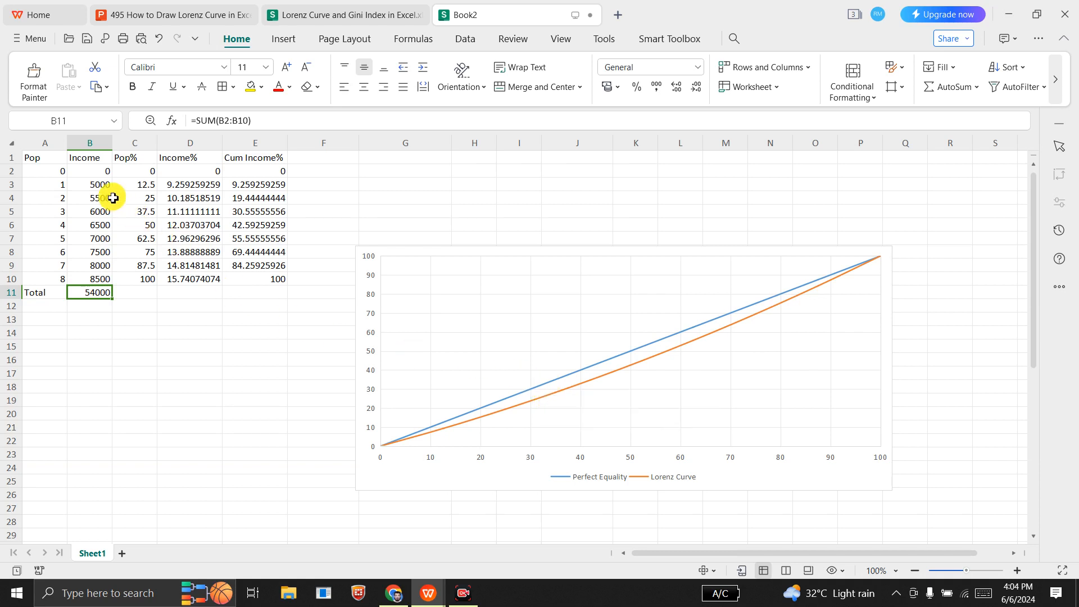
Set the Income values in B3:B5 to 1000, 11000 and 11500
click(99, 185)
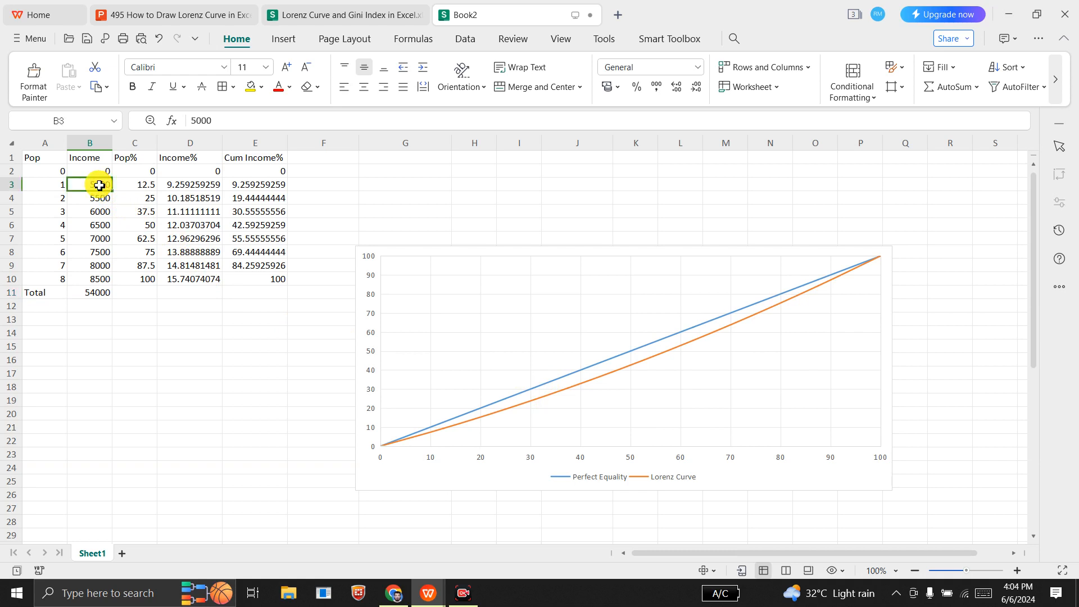
text(1000)
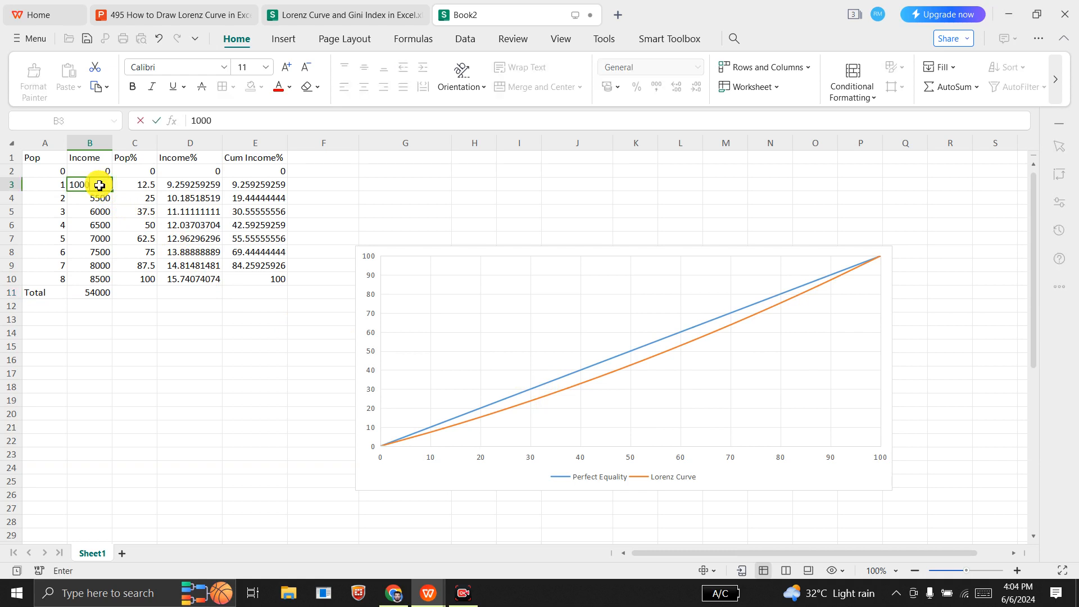
key(Return)
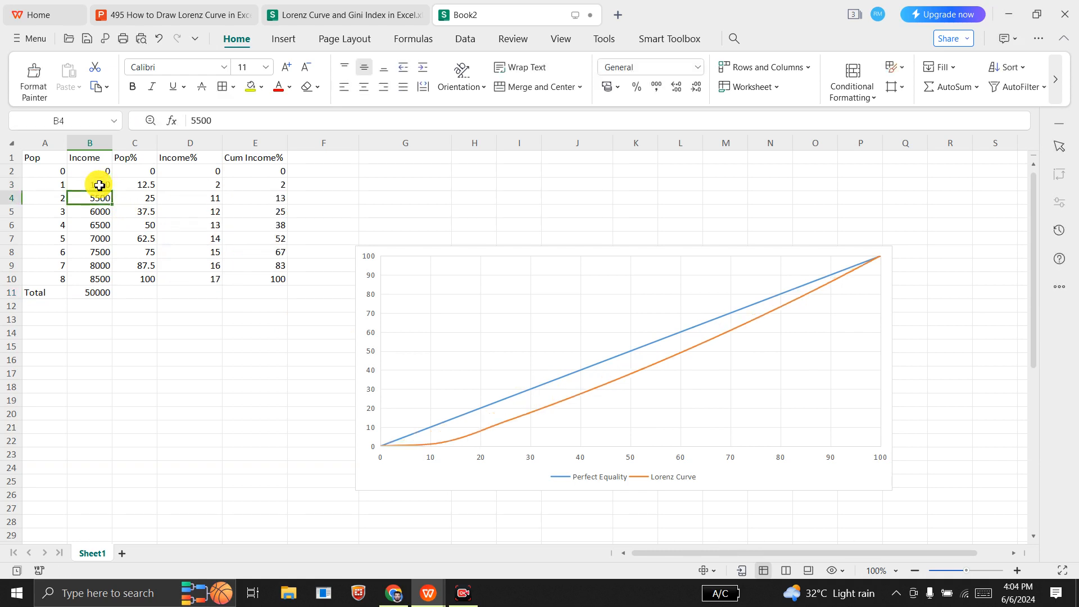
text(1100)
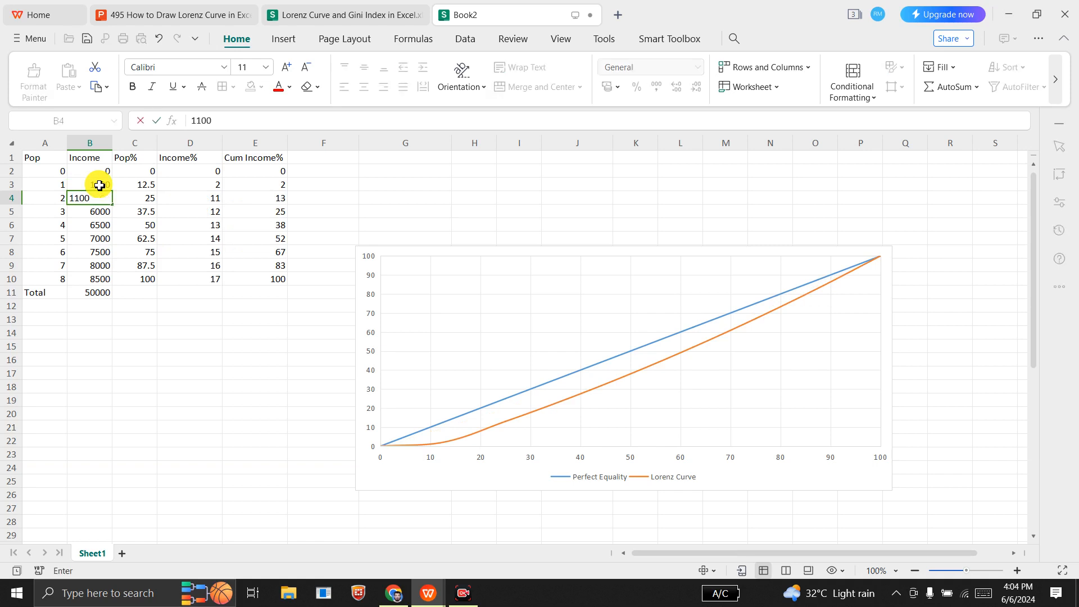
text(0)
key(Return)
text(11)
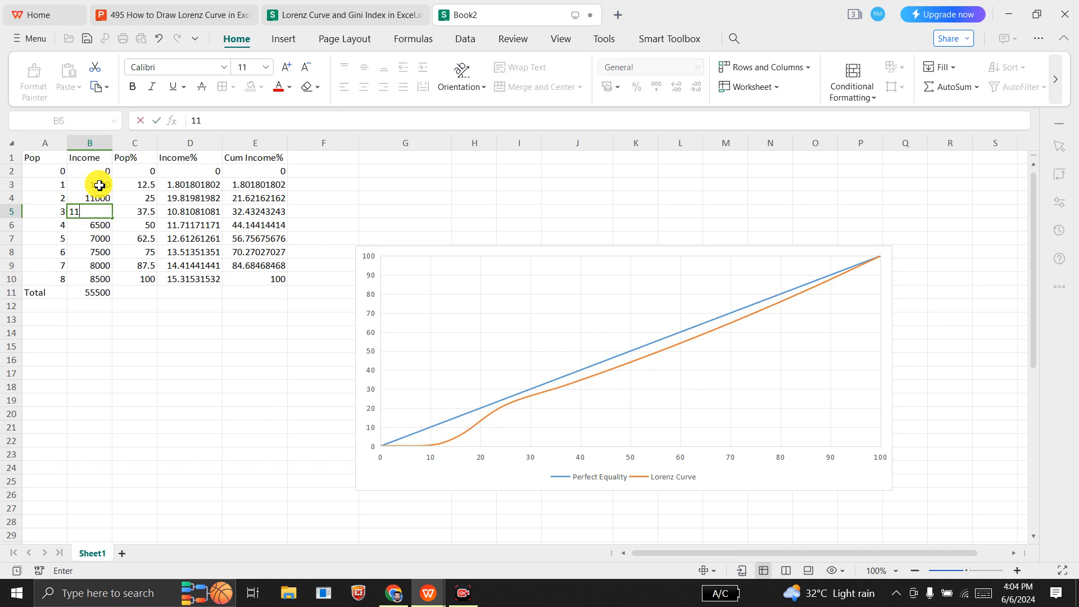
text(500)
key(Return)
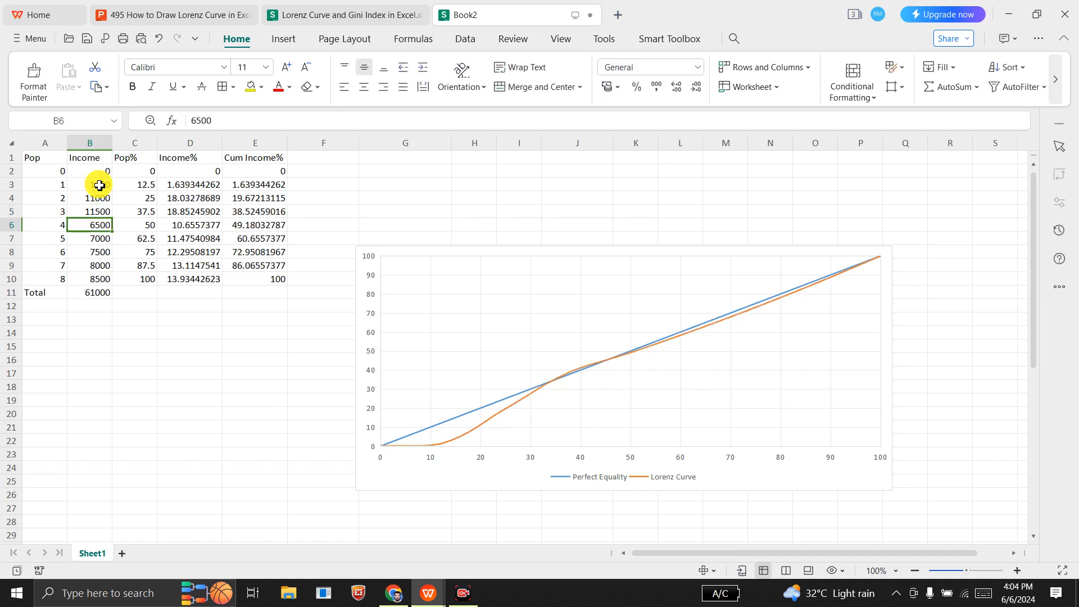
Set the Income values in B6:B8 to 12000, 12500 and 12800
text(12000)
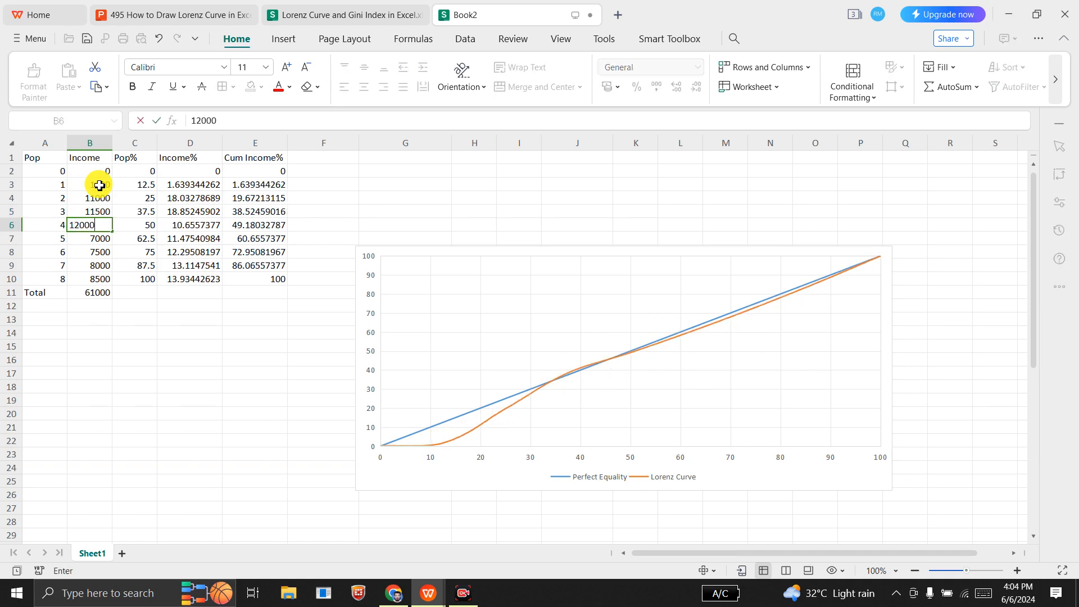
key(Return)
text(12)
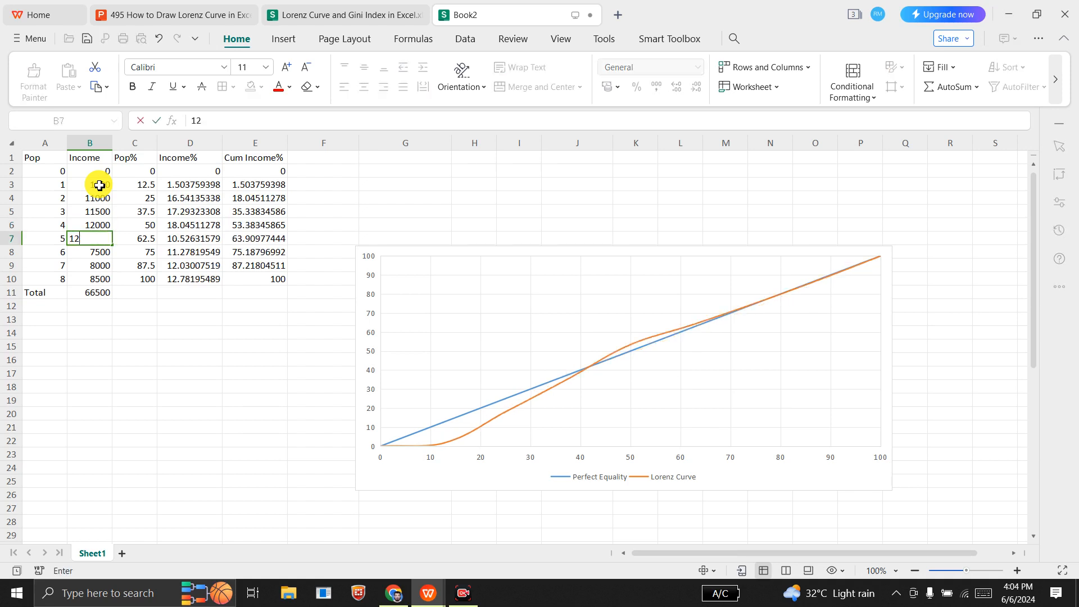
text(500)
key(Return)
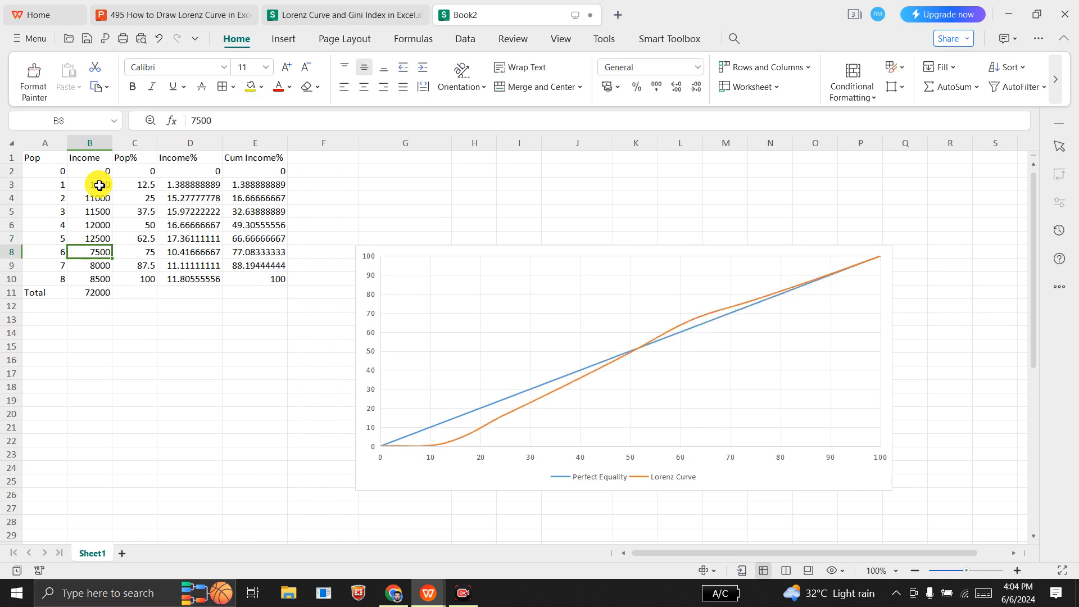
text(12)
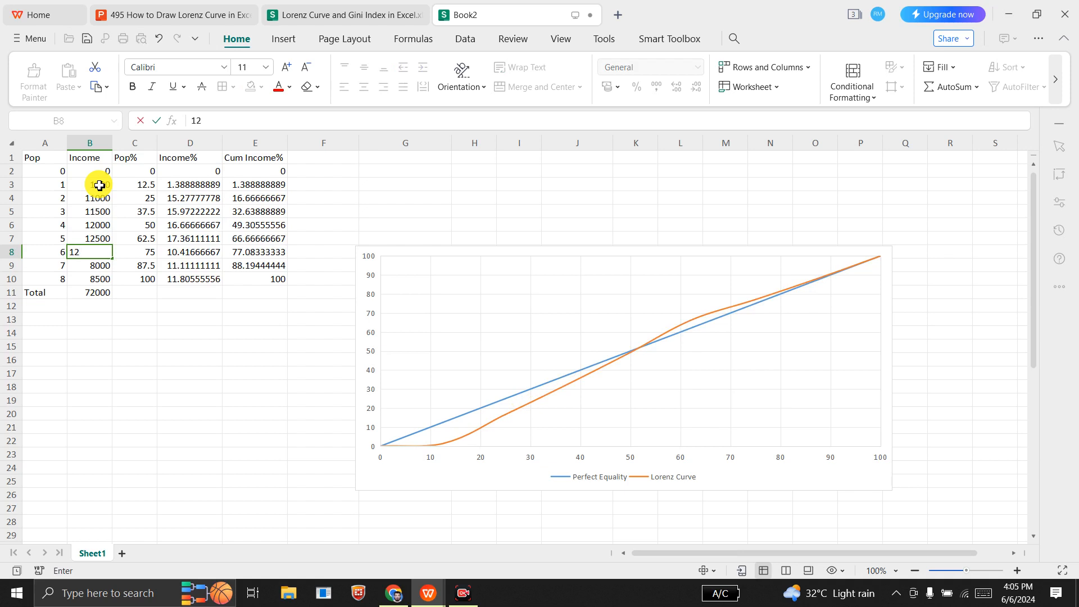
text(800)
key(Return)
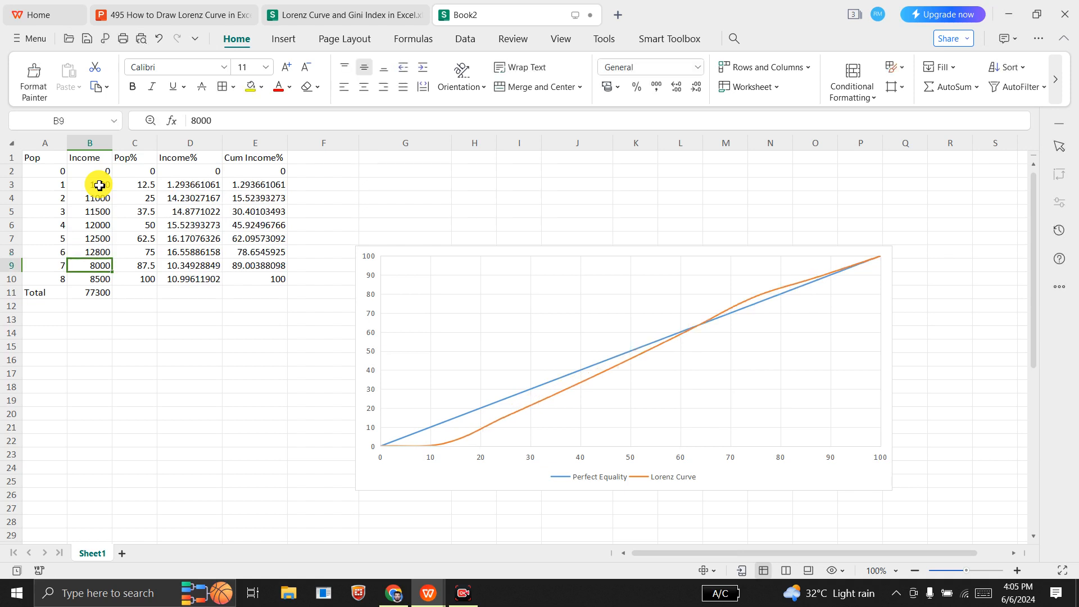
Set the last two Income values, in B9 and B10, to 13000 and 80000
text(1300)
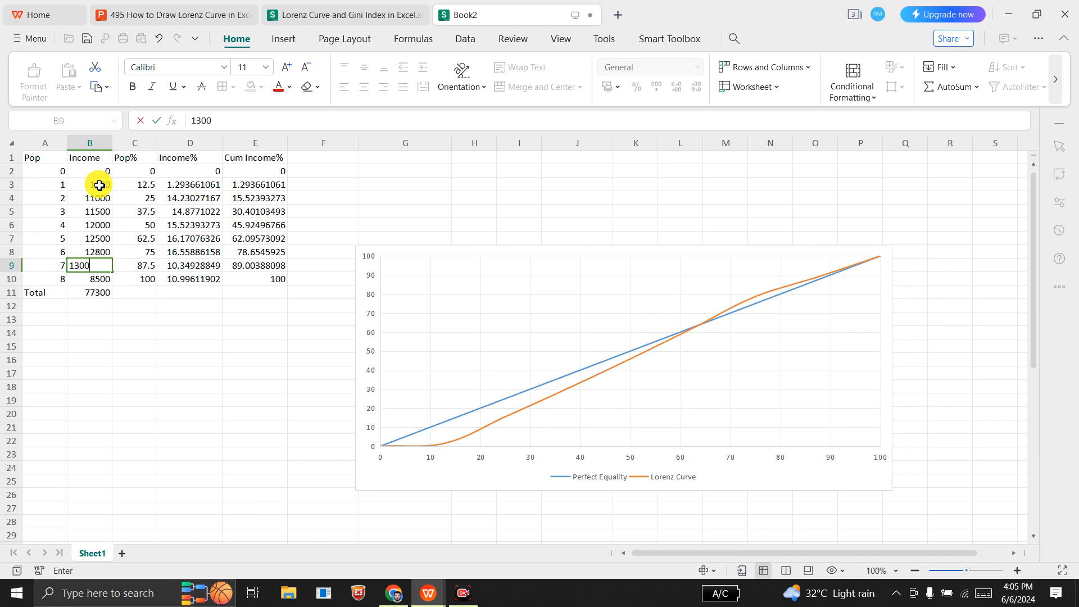
text(0)
key(Return)
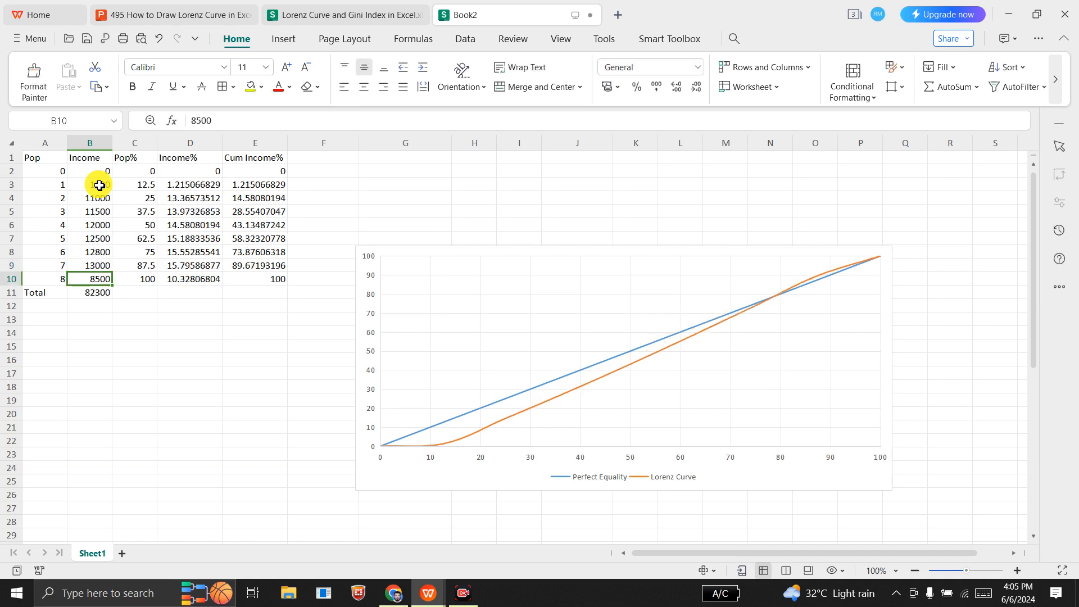
text(1)
key(BackSpace)
text(8)
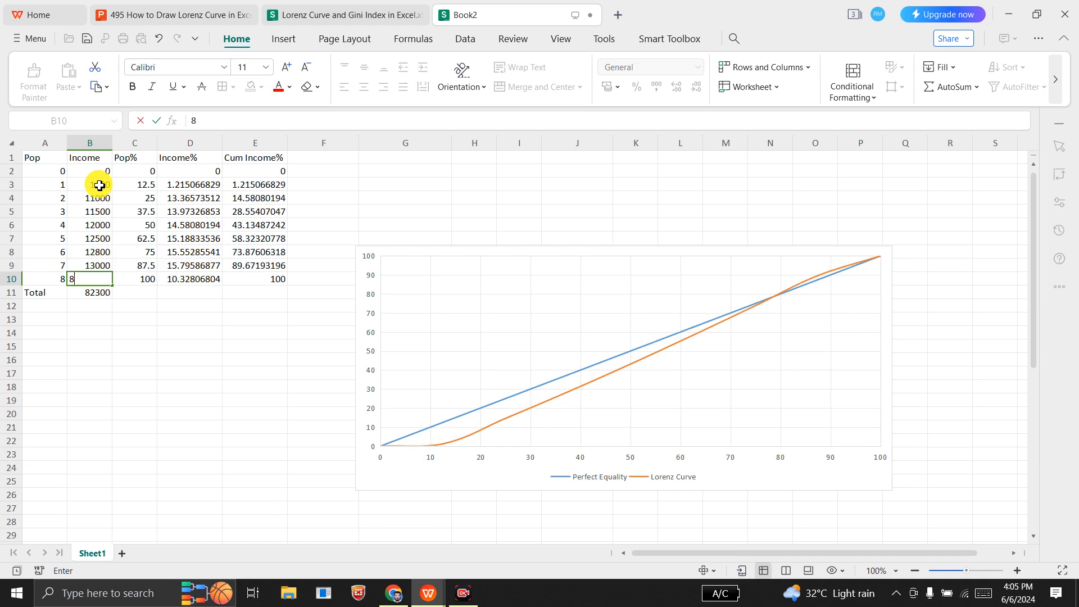
text(0000)
key(Return)
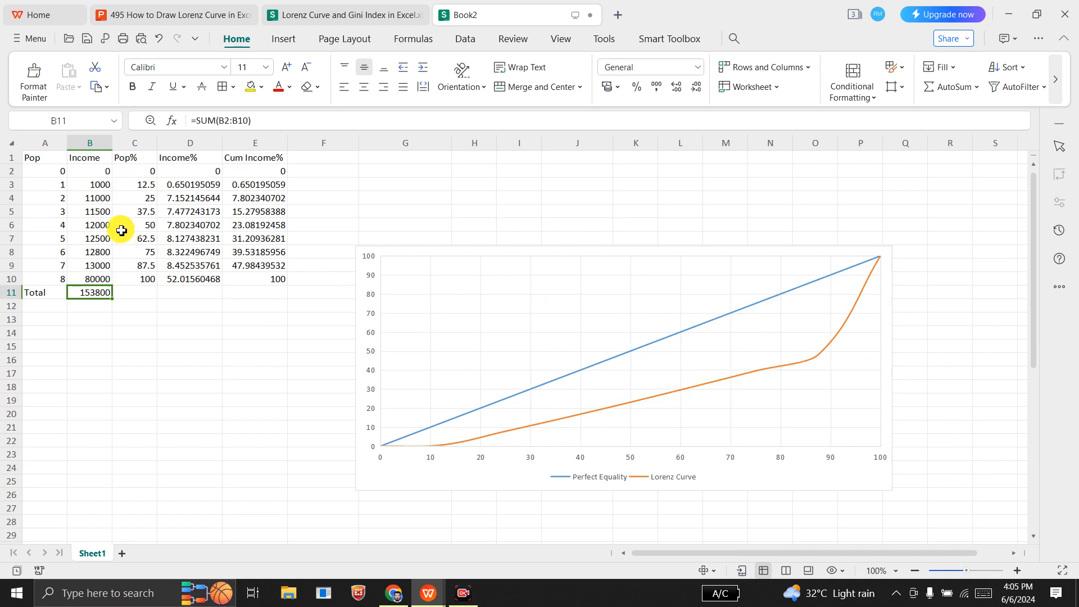
Set the Income values in B4, B5 and B6 to 1000 each
click(99, 188)
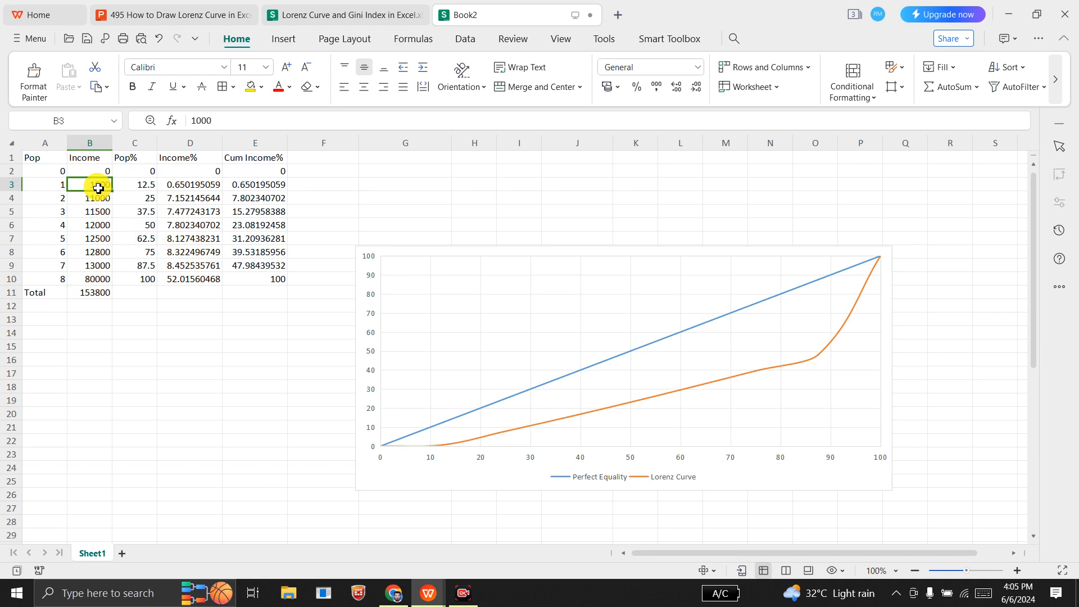
key(Down)
text(100)
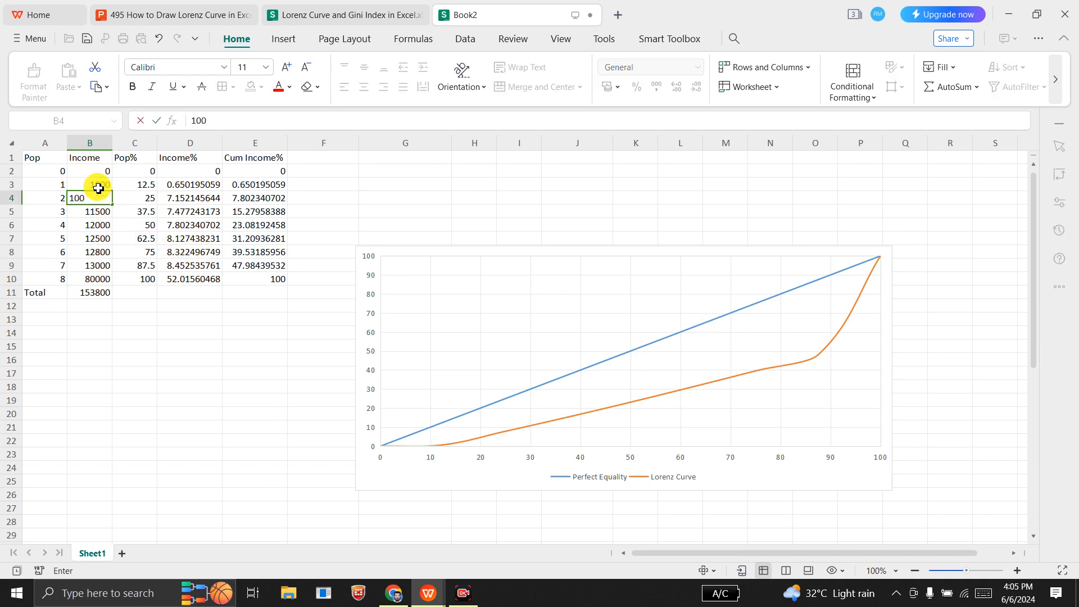
key(Return)
key(Up)
text(1000)
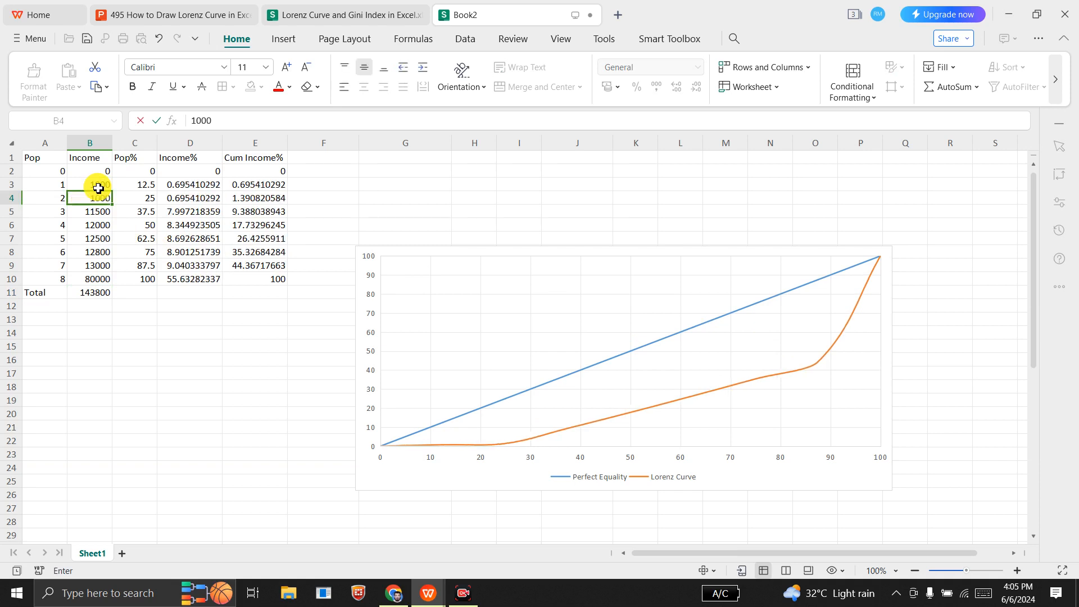
key(Return)
text(1000)
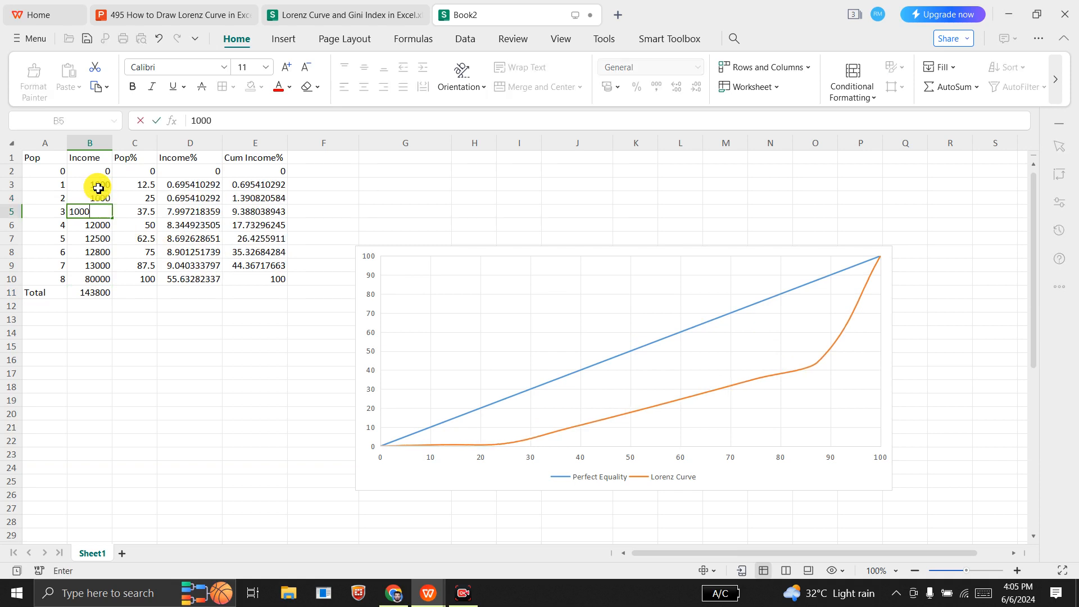
key(Return)
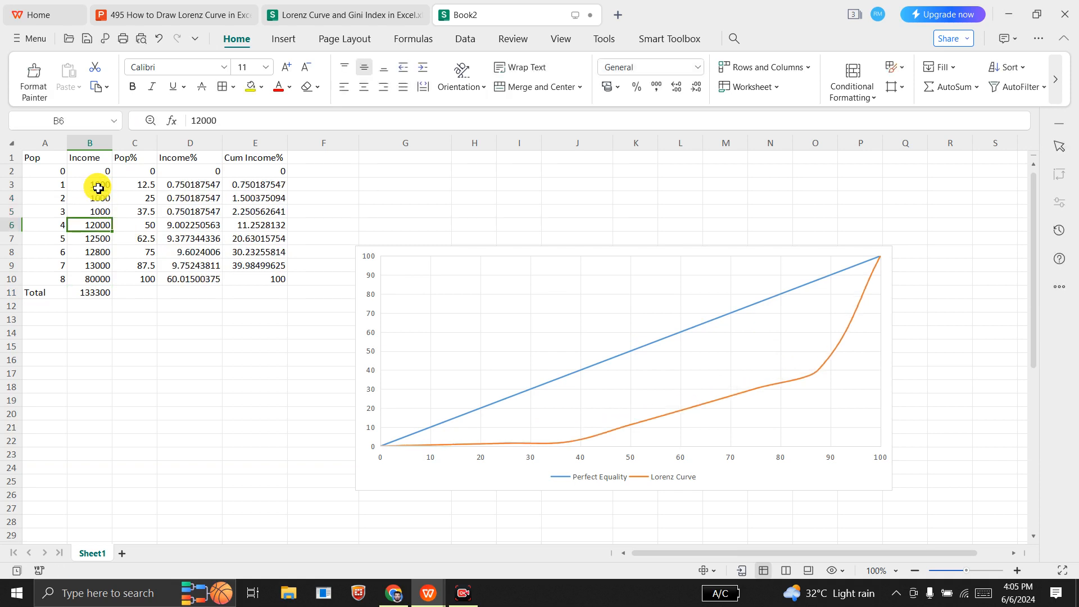
text(1000)
key(Return)
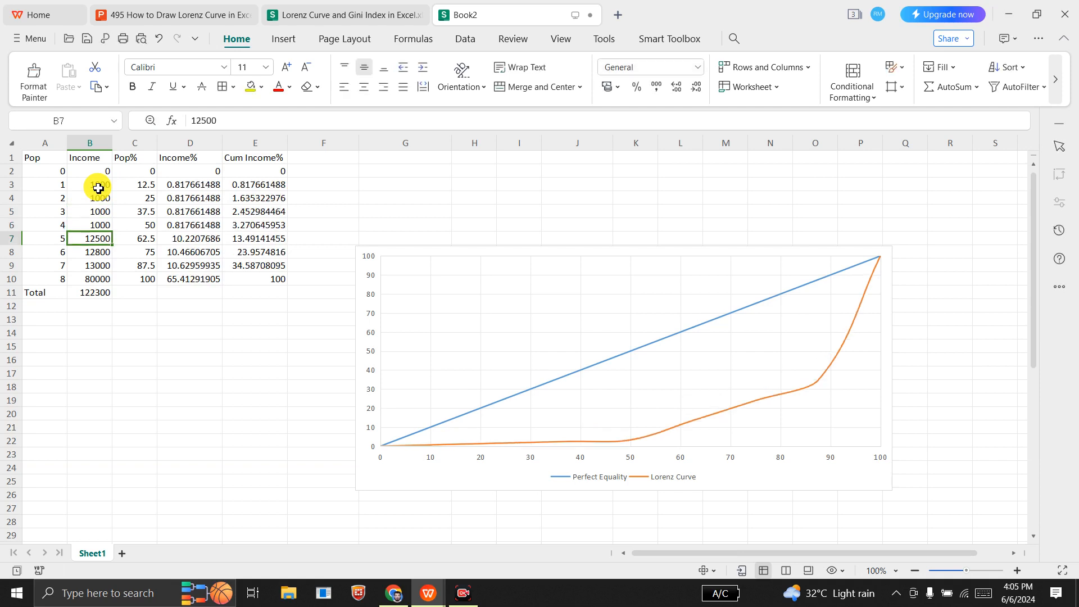
Set the Income values in B7, B8, B9 and B10 to 1000 each
text(1000)
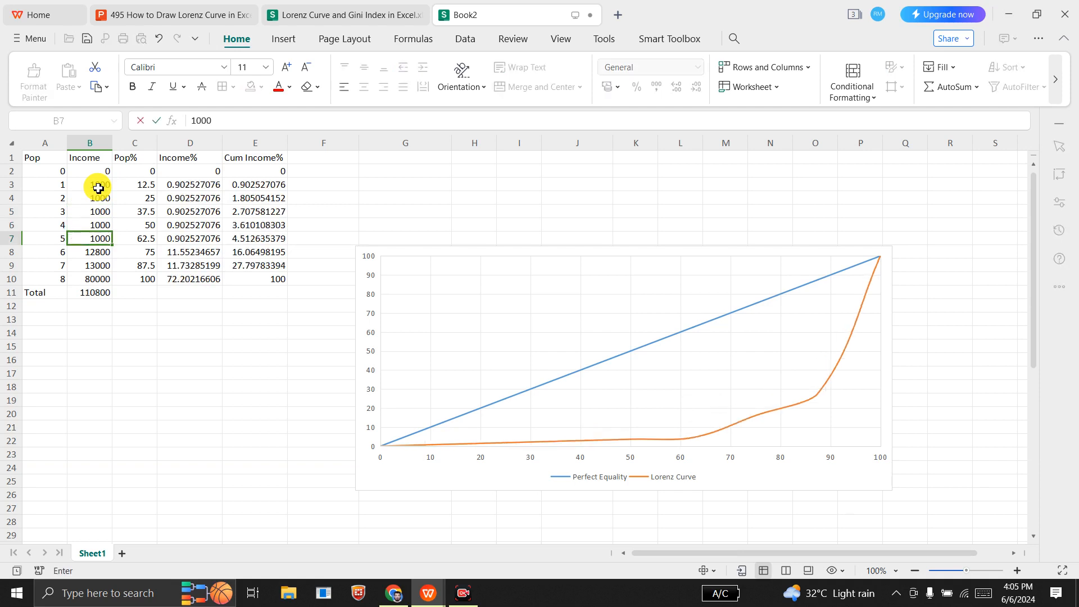
key(Return)
text(13000)
key(Return)
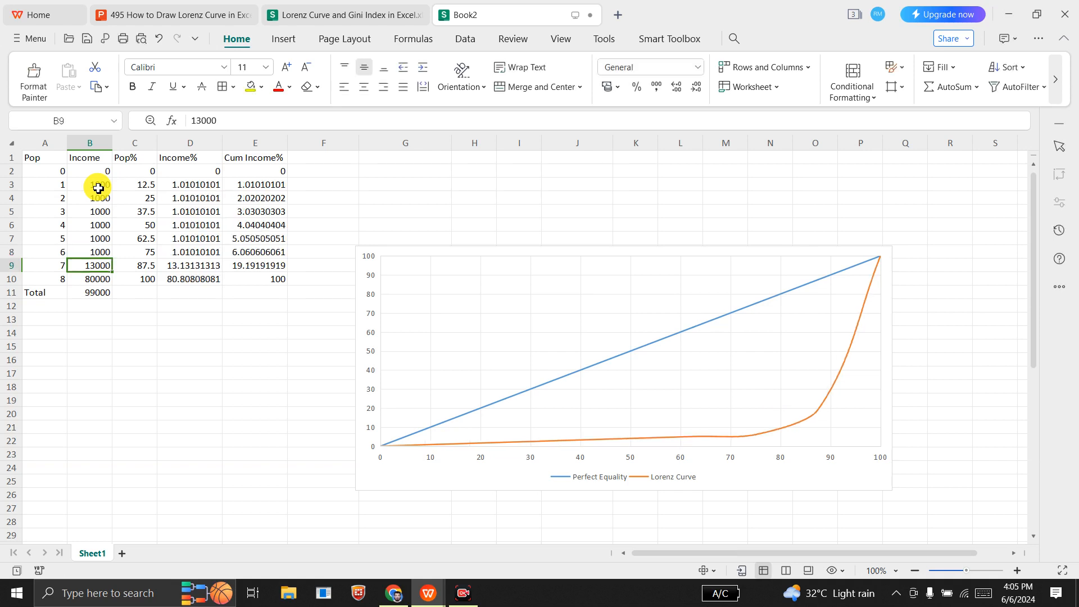
text(1000)
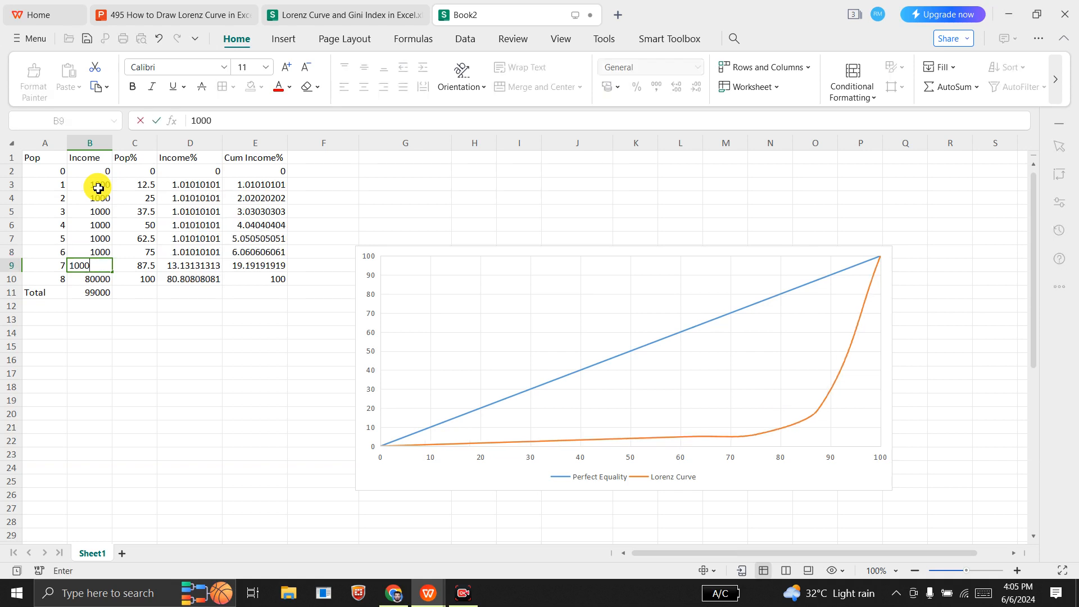
key(Return)
text(1000)
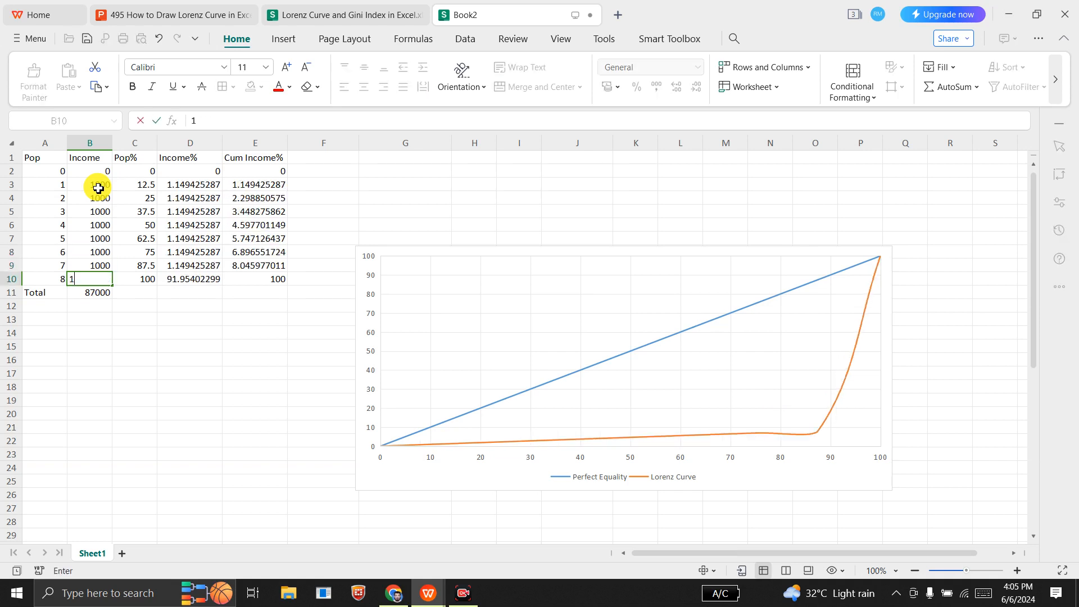
key(Return)
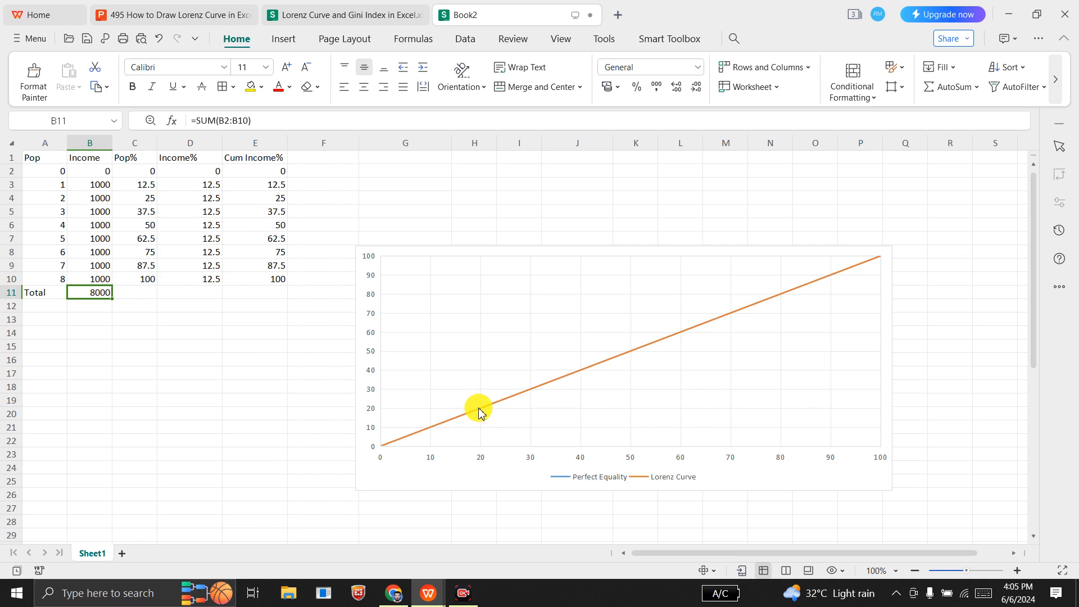
mouse_move(479, 413)
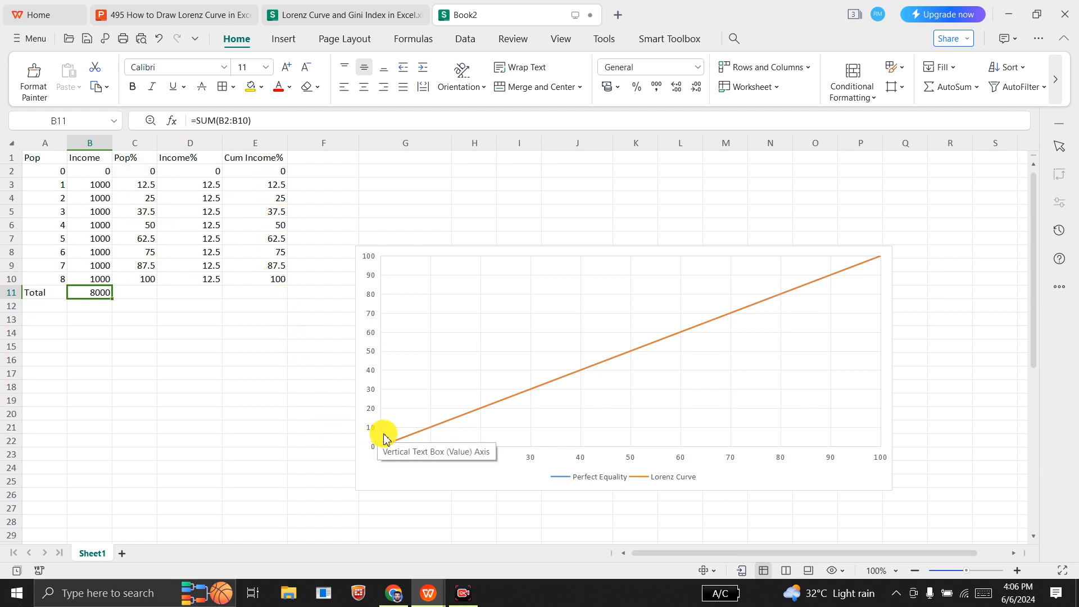
Set the Income values in B4, B5 and B6 to 1200, 1400 and 1690
click(106, 200)
text(1)
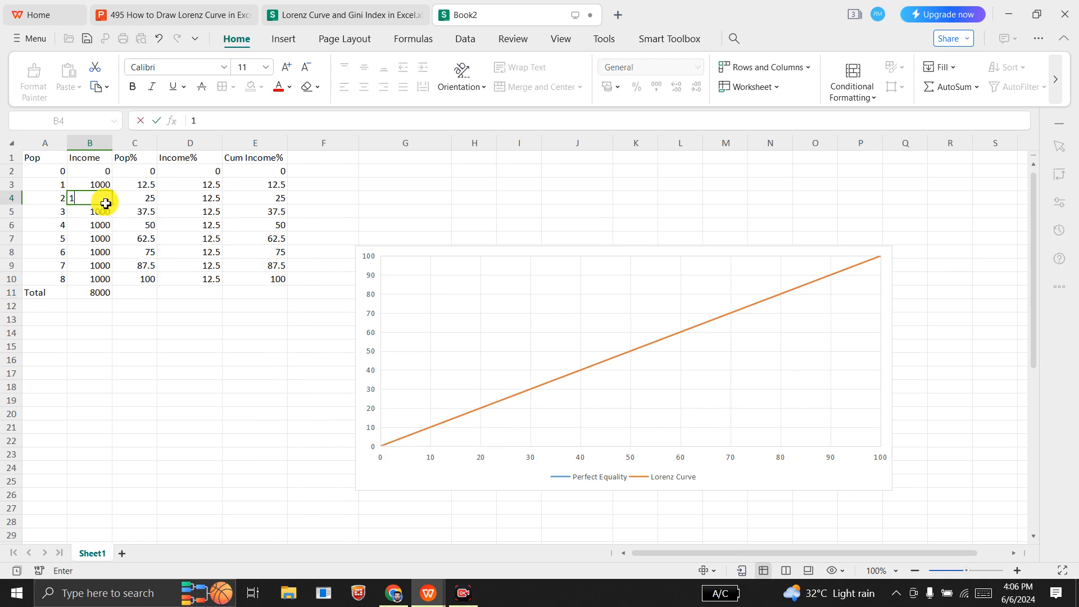
text(200)
key(Return)
text(1400)
key(Return)
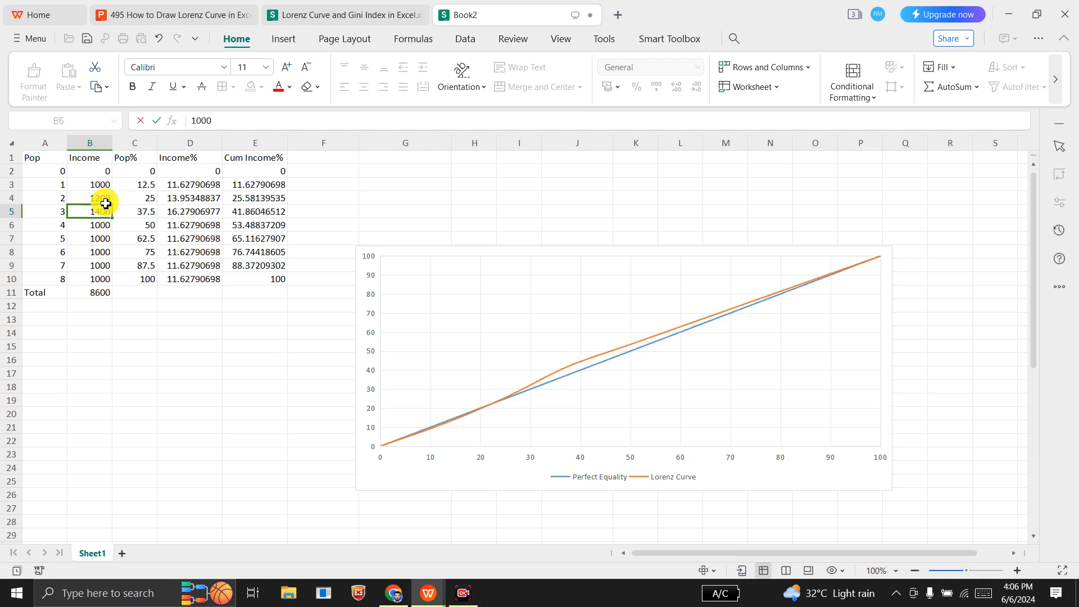
text(16)
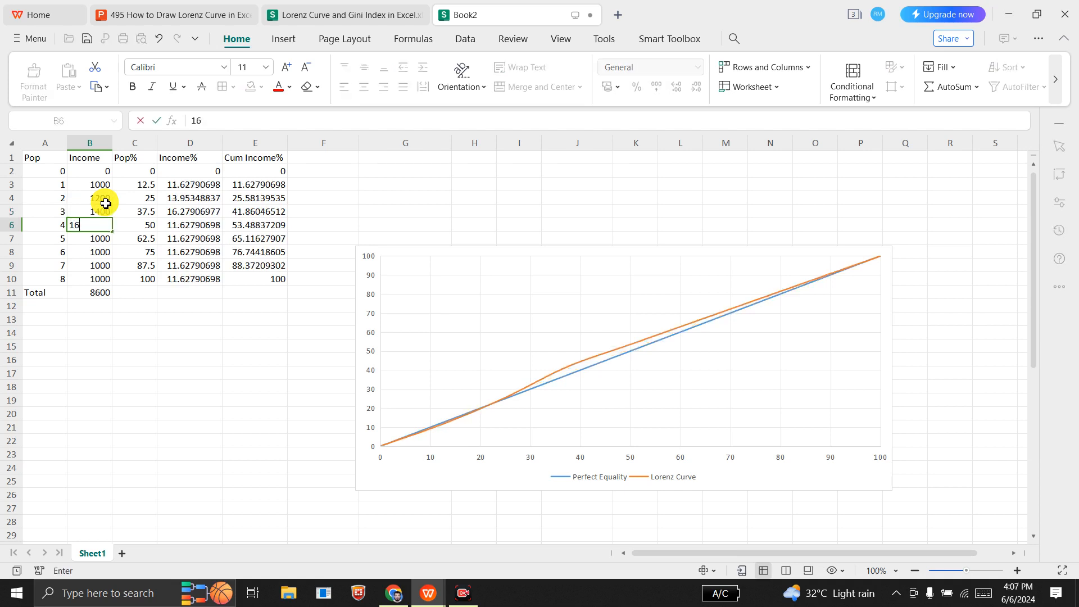
text(90)
key(Return)
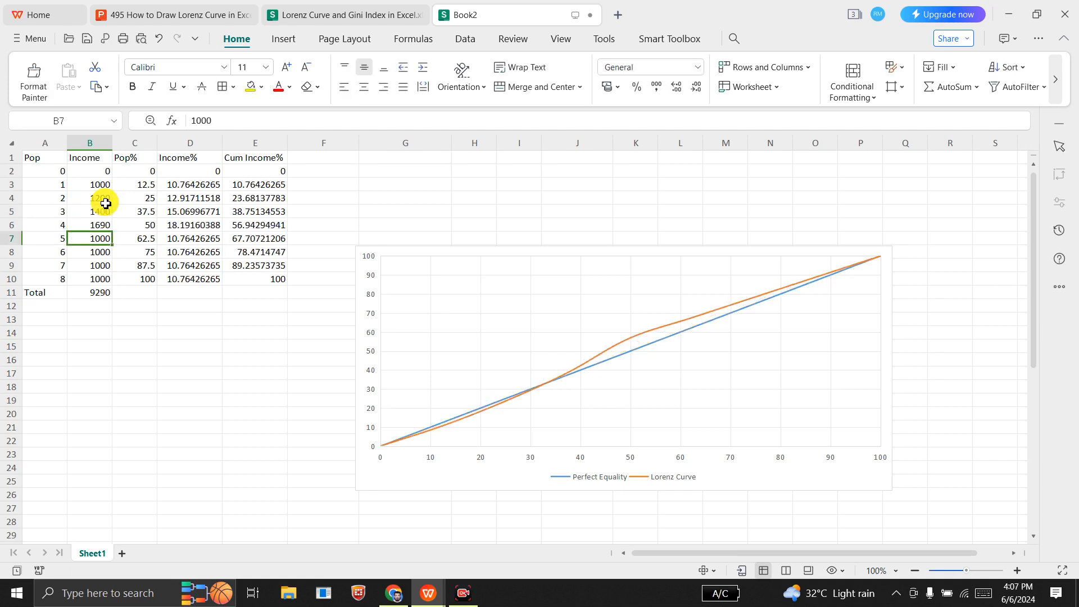
Set the Income values in B7:B10 to 1790, 1900, 2500 and 2800
text(1790)
key(Return)
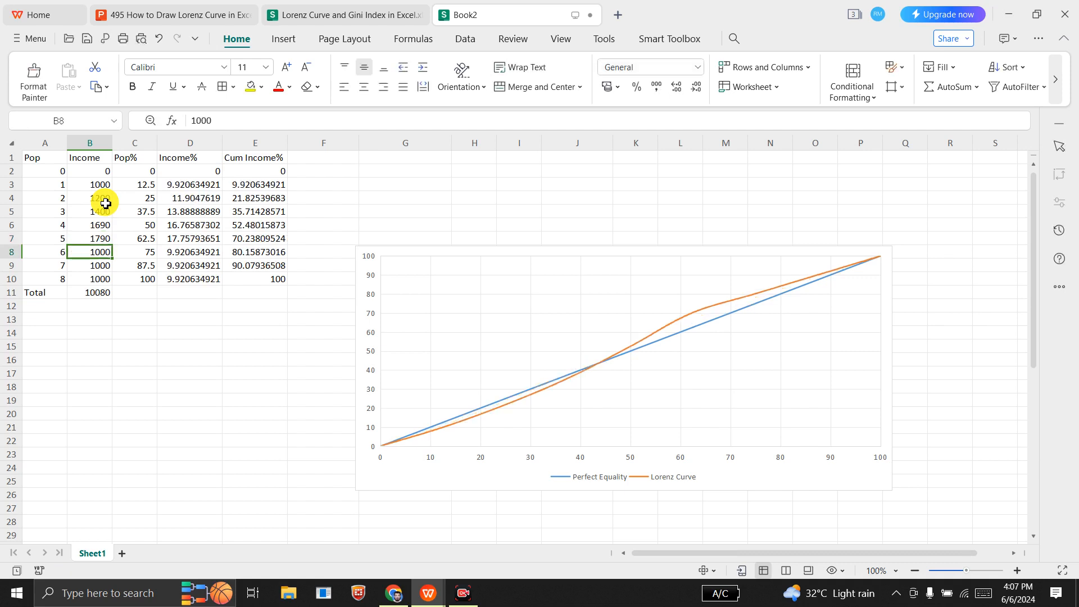
text(1900)
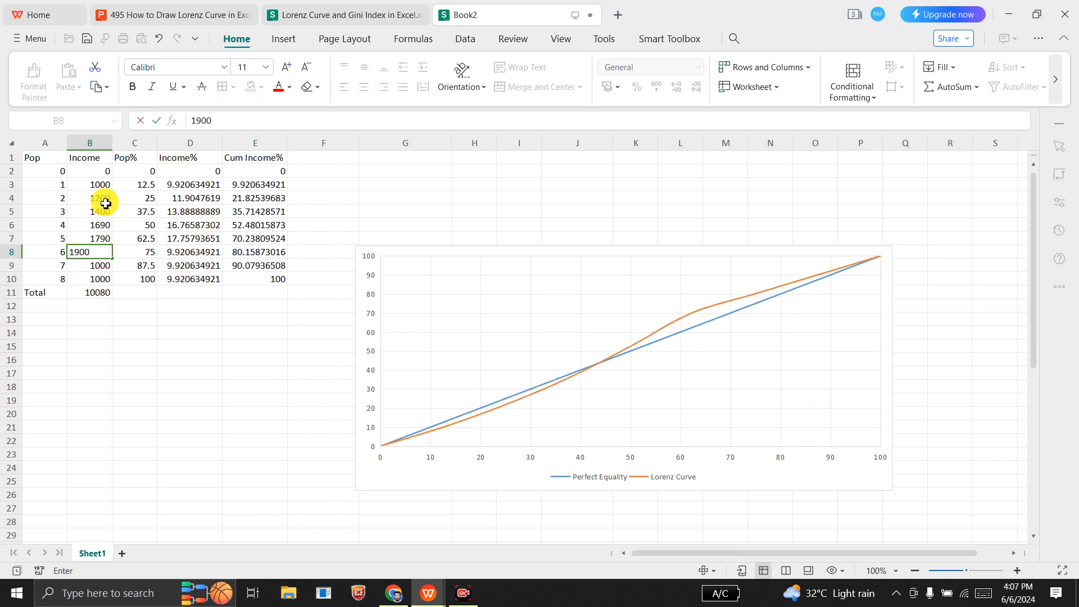
key(Return)
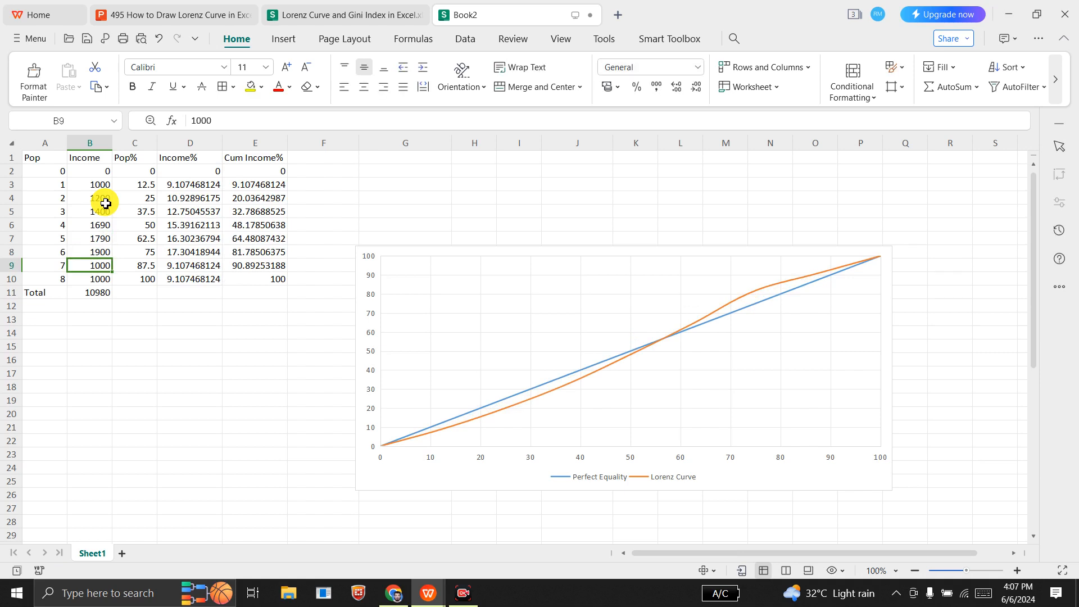
text(2)
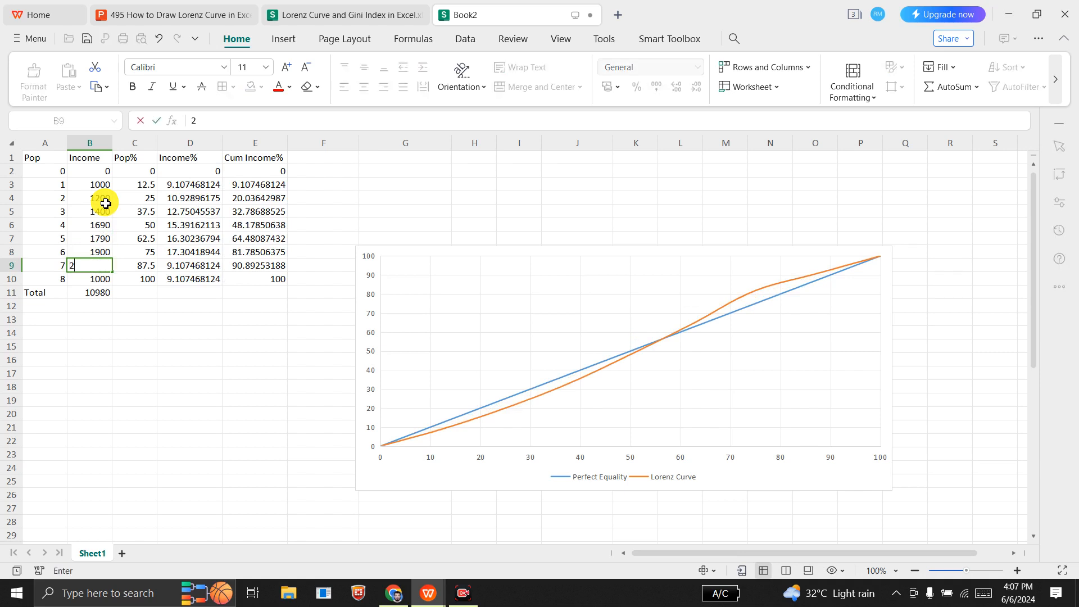
text(500)
key(Return)
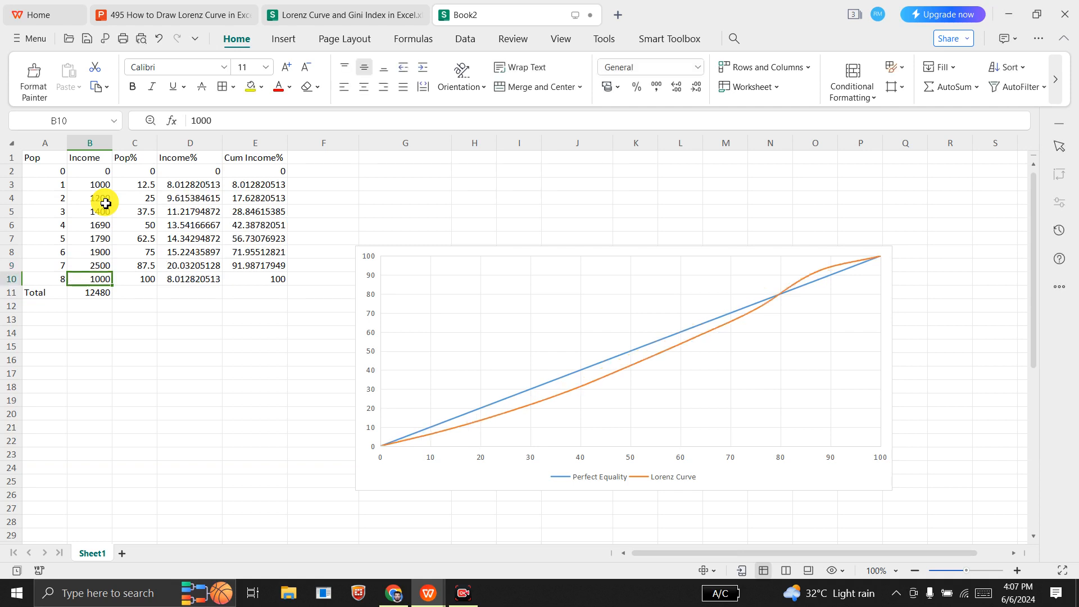
text(2800)
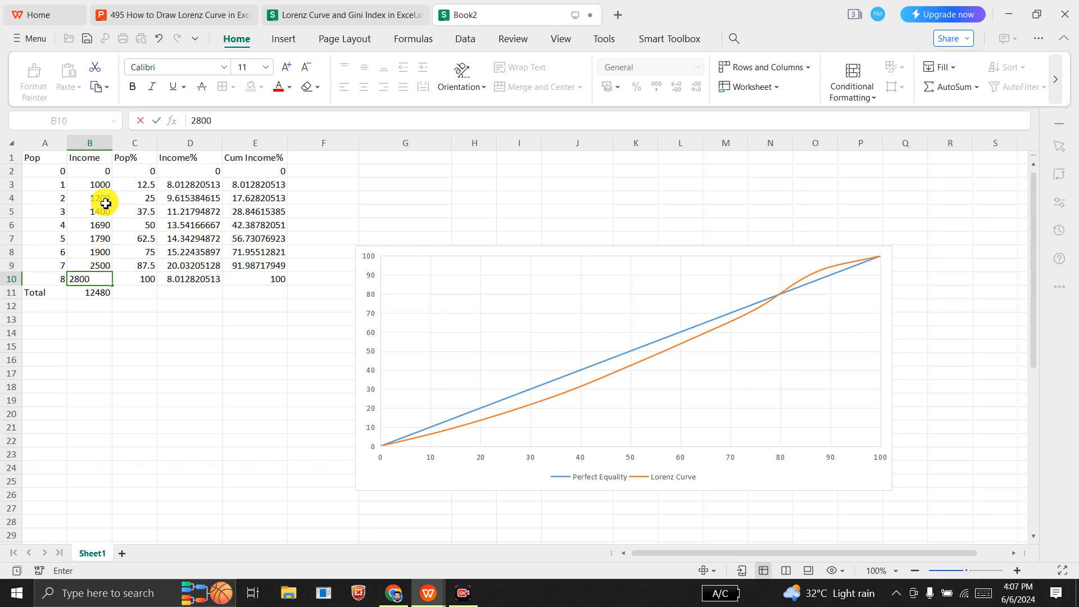
key(Return)
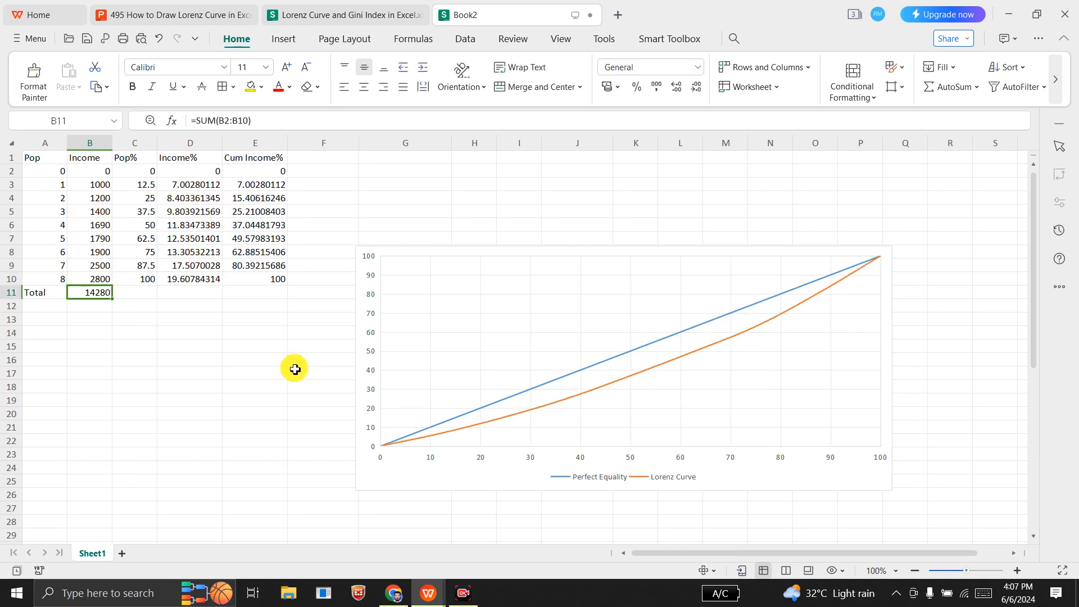
Switch to the "How to Draw Lorenz Curve" presentation, start its slide show and advance past the Thank You slide
mouse_move(428, 600)
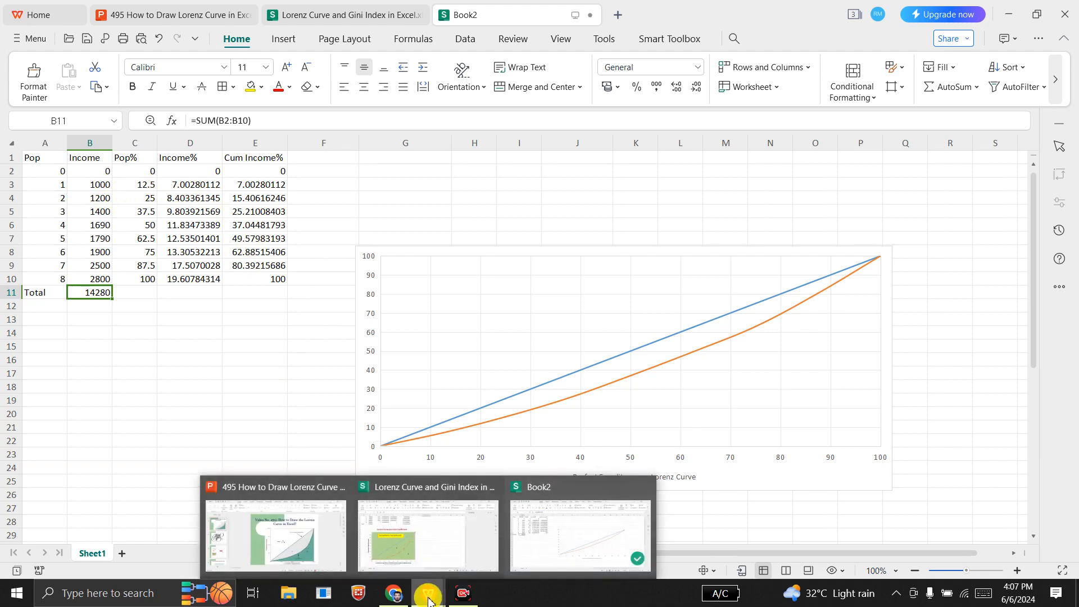
click(318, 550)
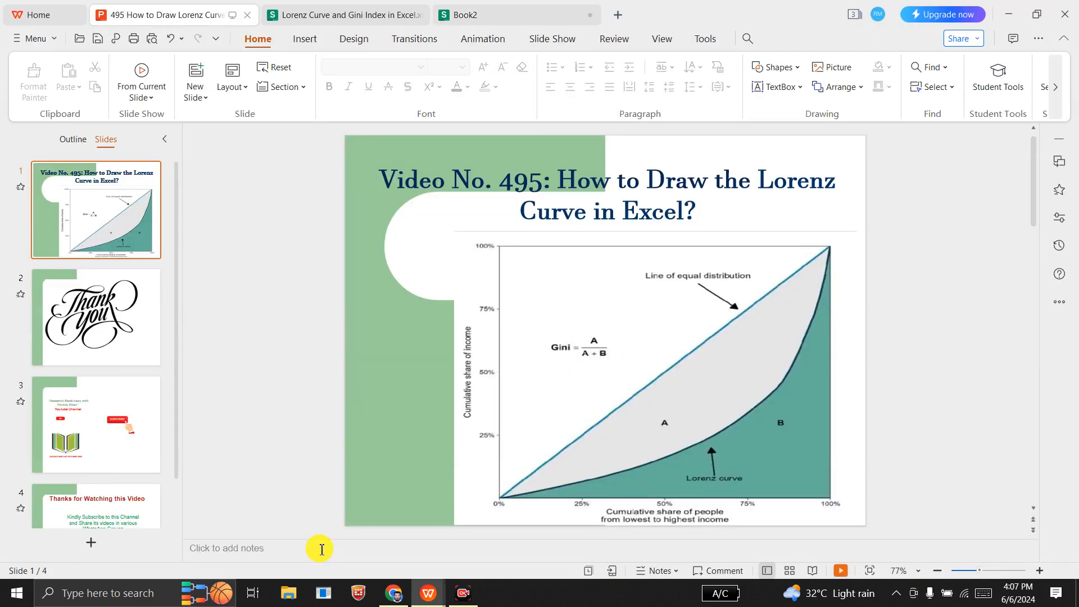
click(841, 571)
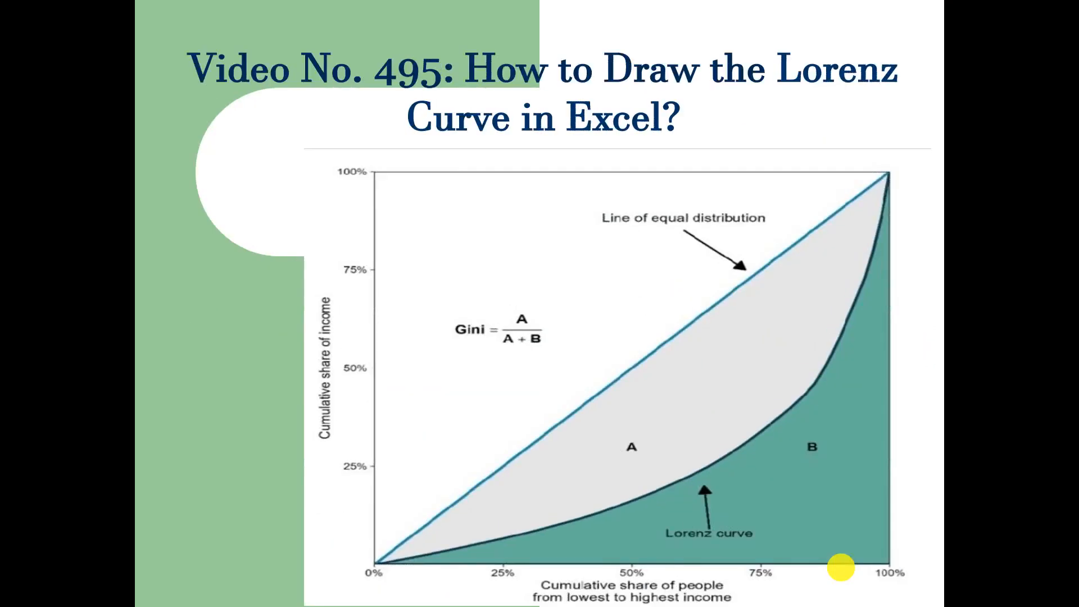
click(841, 567)
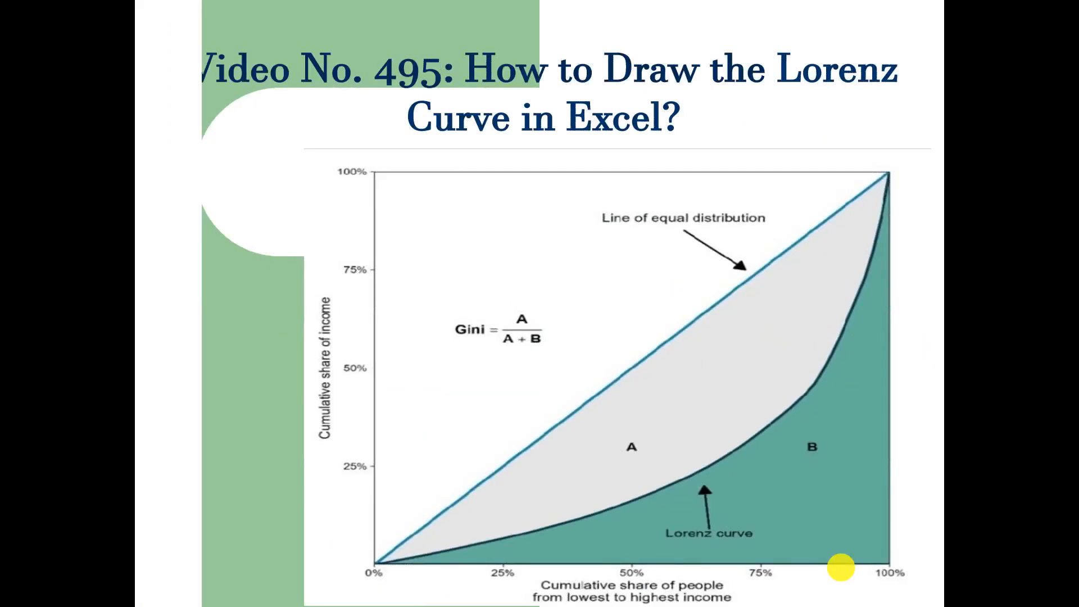
click(841, 567)
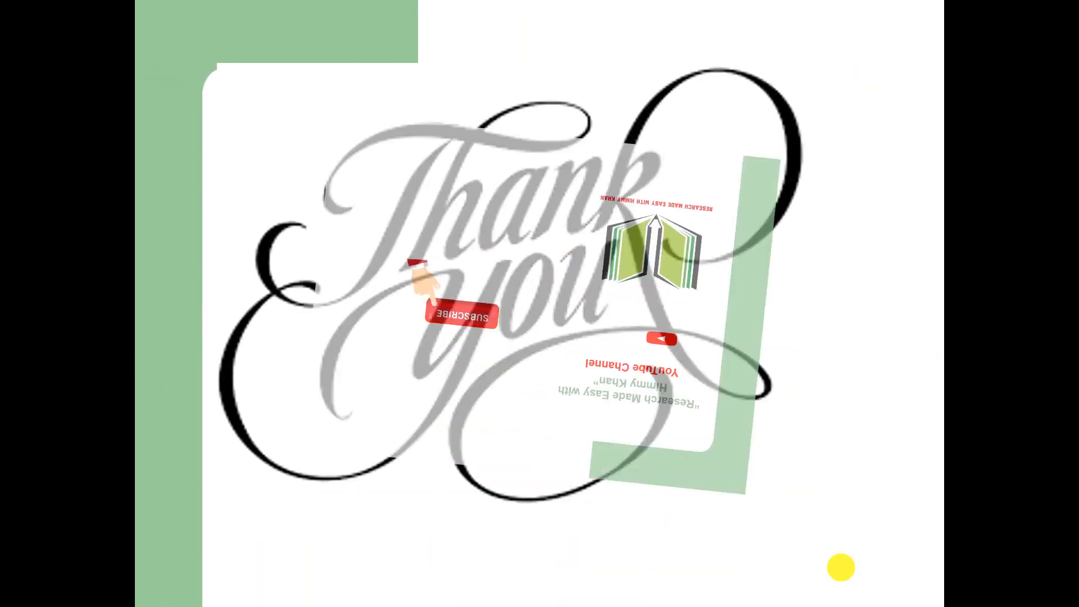